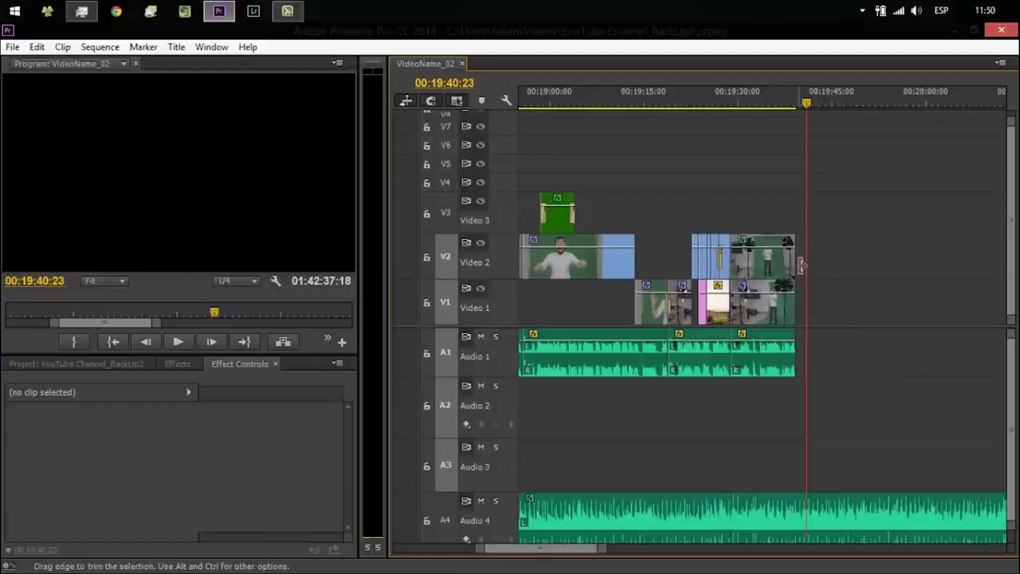
Step: Mute the Audio 1 track for the green-screen clips that start before 00:22:00:00
{"action": "left_click_drag", "start_coordinate": [570, 556], "coordinate": [580, 553]}
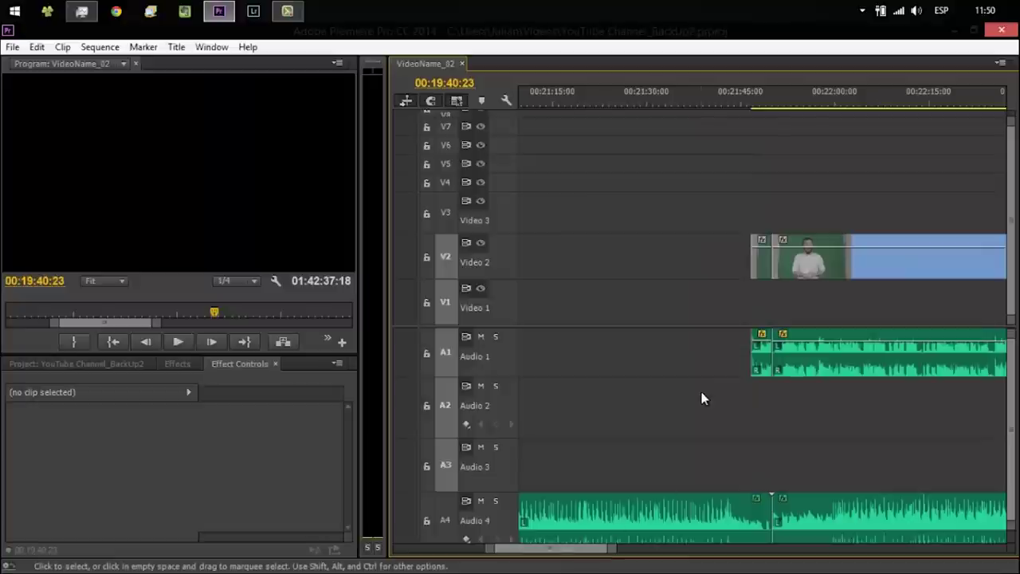
{"action": "mouse_move", "coordinate": [610, 552]}
{"action": "left_mouse_down"}
{"action": "mouse_move", "coordinate": [627, 554]}
{"action": "mouse_move", "coordinate": [606, 555]}
{"action": "mouse_move", "coordinate": [617, 556]}
{"action": "left_mouse_up"}
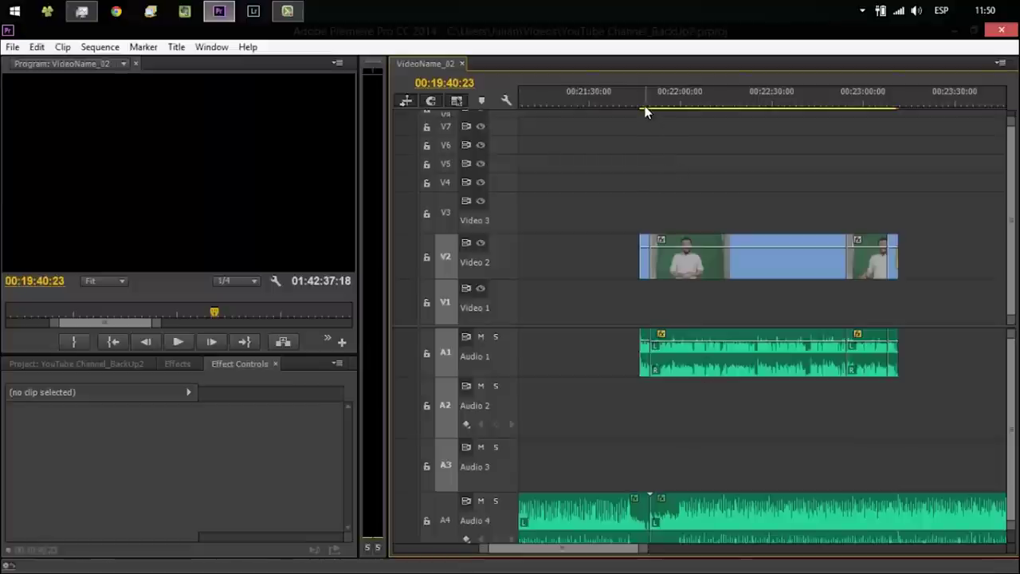
{"action": "left_click", "coordinate": [480, 337]}
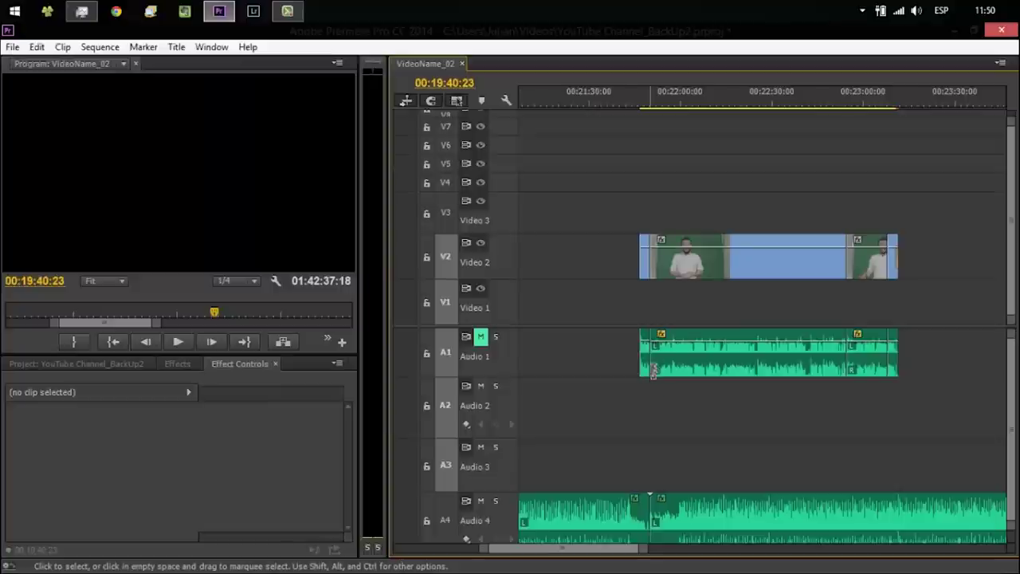
Step: Preview the green-screen clips on Video 2 and park the playhead at 00:21:48:09 within the first short clip
{"action": "left_click", "coordinate": [642, 105]}
{"action": "left_click_drag", "start_coordinate": [643, 106], "coordinate": [672, 106]}
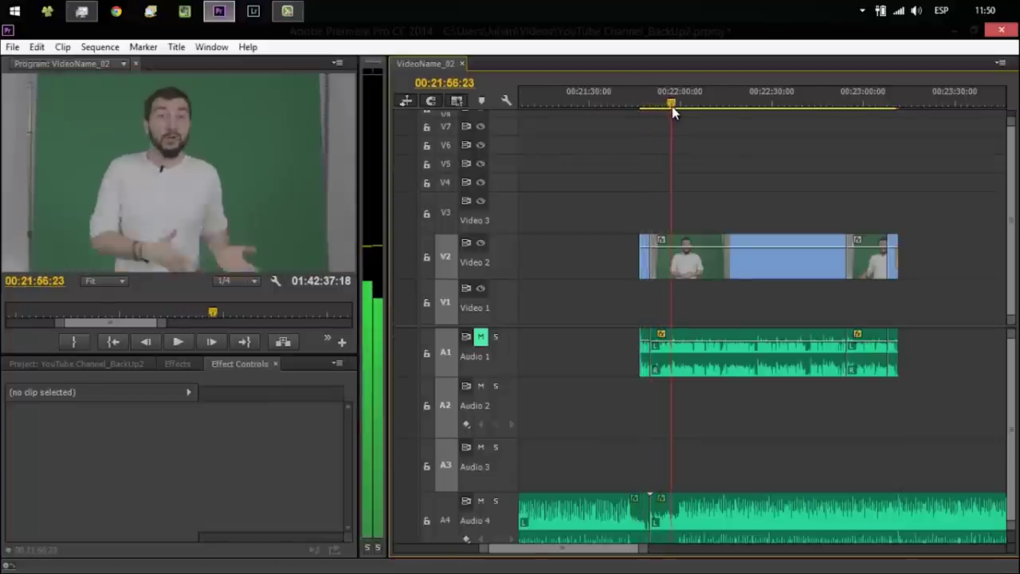
{"action": "left_click", "coordinate": [666, 268]}
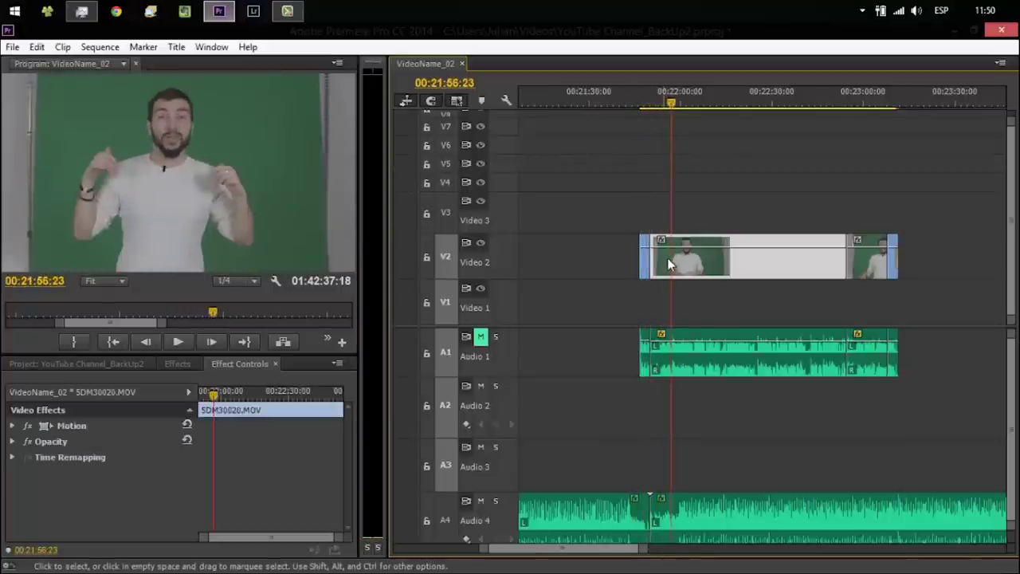
{"action": "left_click", "coordinate": [676, 104]}
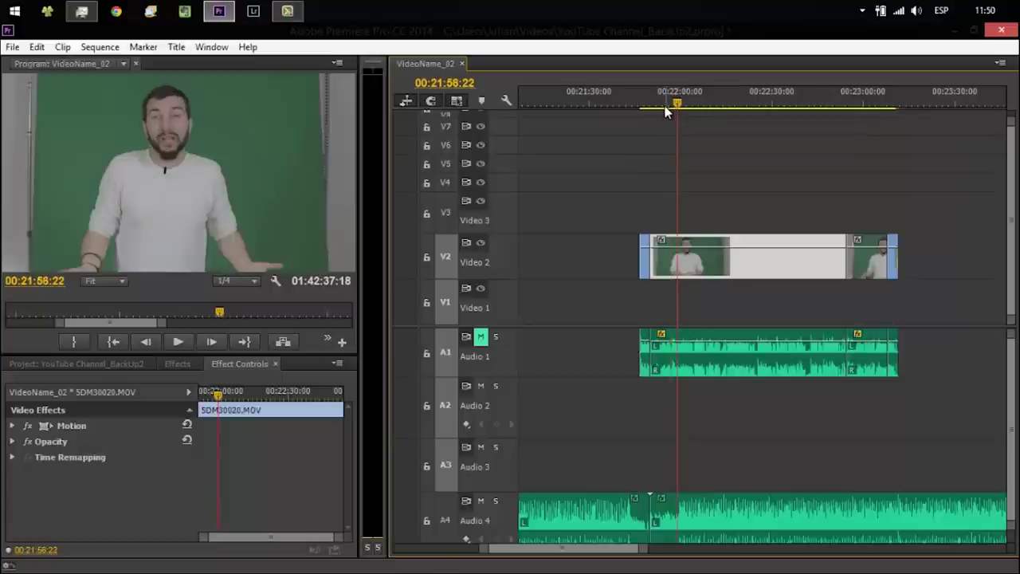
{"action": "left_click_drag", "start_coordinate": [644, 105], "coordinate": [645, 104]}
{"action": "left_click_drag", "start_coordinate": [646, 551], "coordinate": [587, 548]}
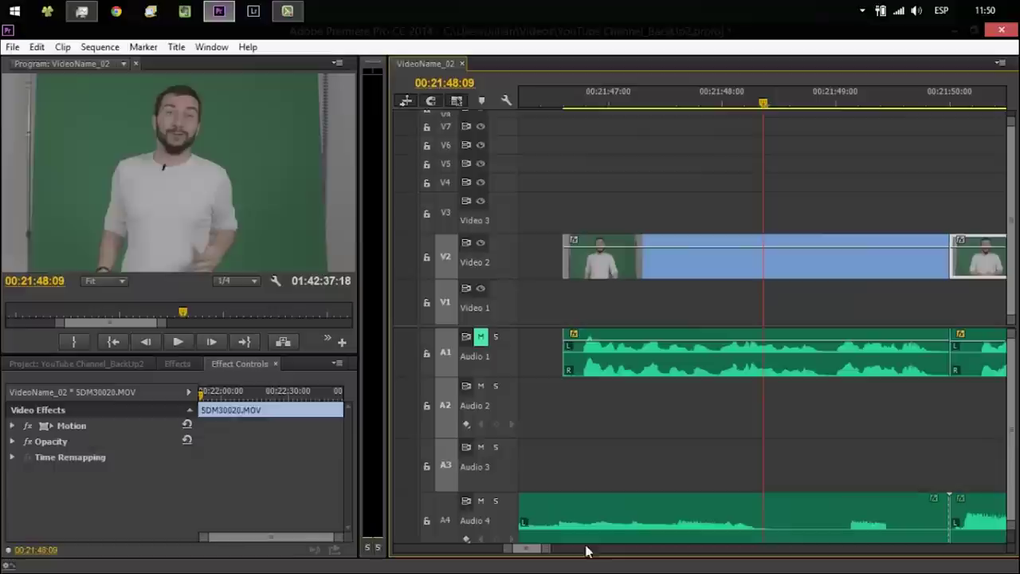
Step: Find the Fast Color Corrector effect by searching "fast" and apply it to the 5DM30019.MOV clip on Video 2
{"action": "left_click", "coordinate": [701, 262]}
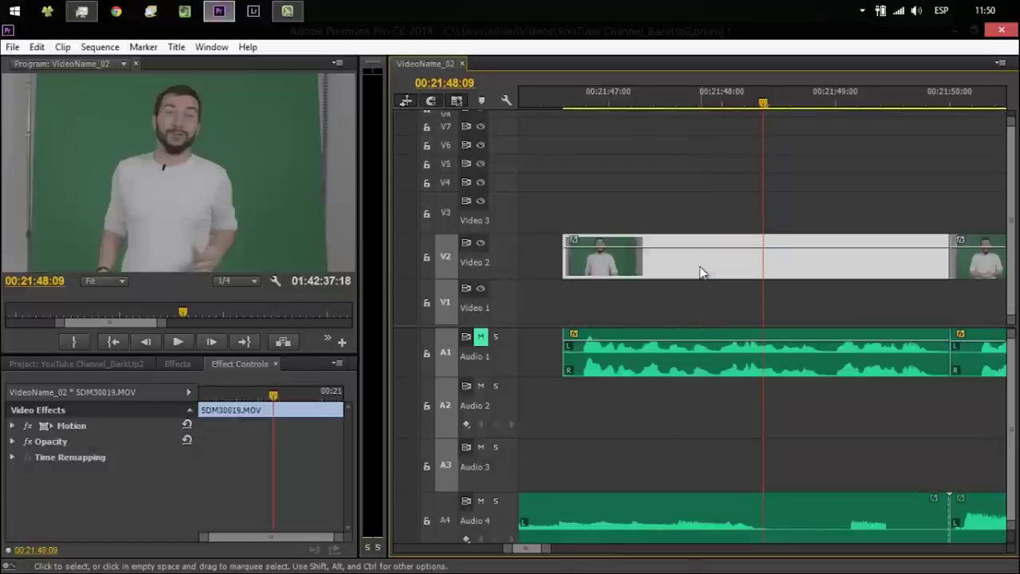
{"action": "left_click", "coordinate": [176, 363]}
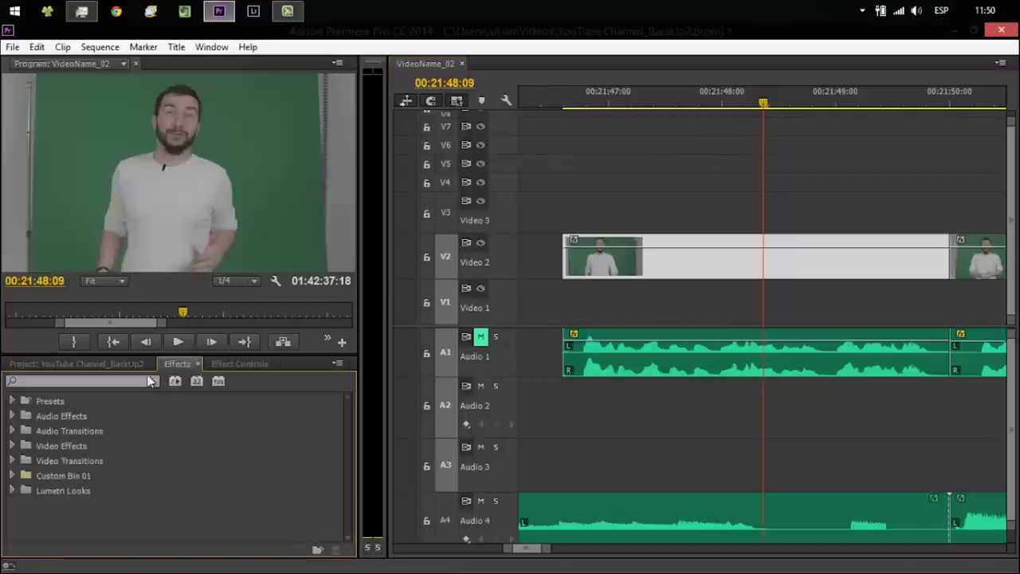
{"action": "left_click", "coordinate": [98, 380]}
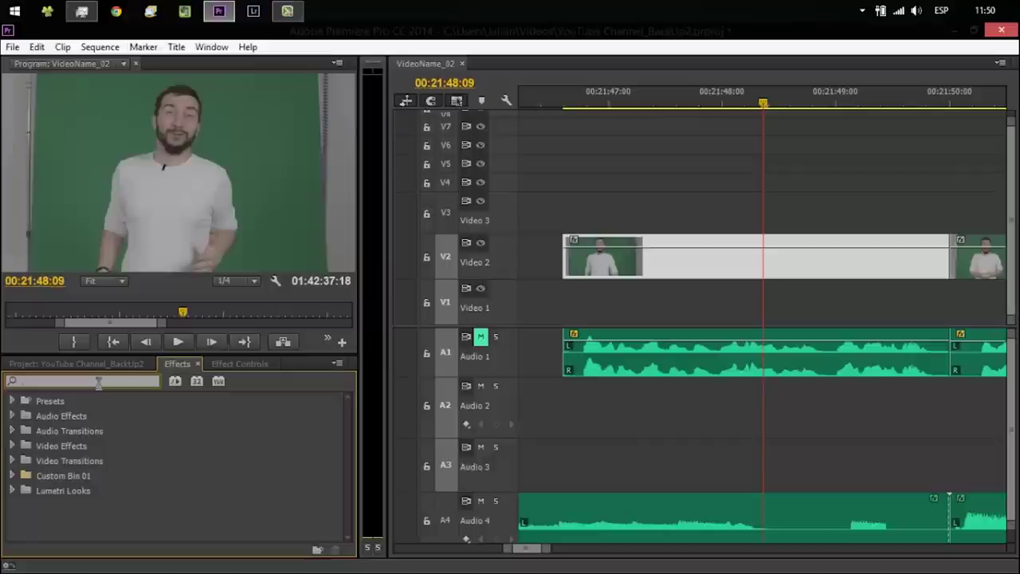
{"action": "type", "text": "fast"}
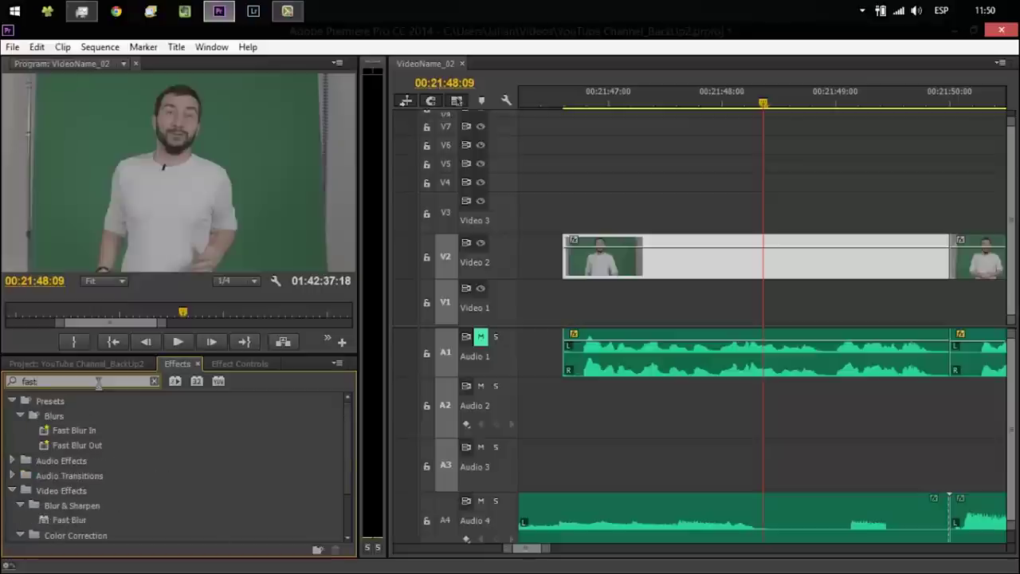
{"action": "left_click", "coordinate": [347, 539]}
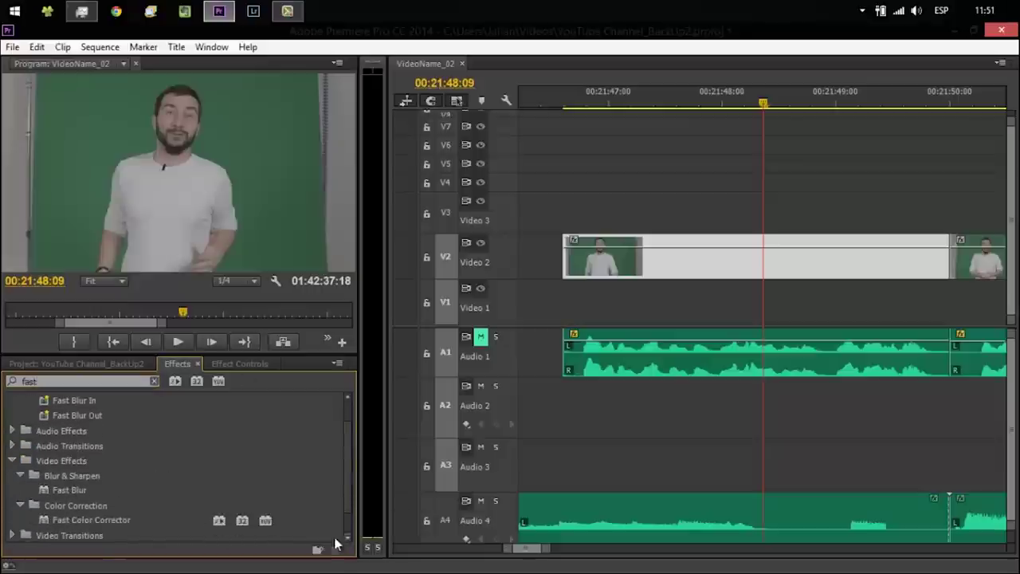
{"action": "left_click", "coordinate": [122, 520]}
{"action": "left_click_drag", "start_coordinate": [122, 520], "coordinate": [612, 250]}
Step: Search the effects for "sharpen" and apply the Sharpen video effect to the 5DM30019.MOV clip
{"action": "double_click", "coordinate": [72, 380]}
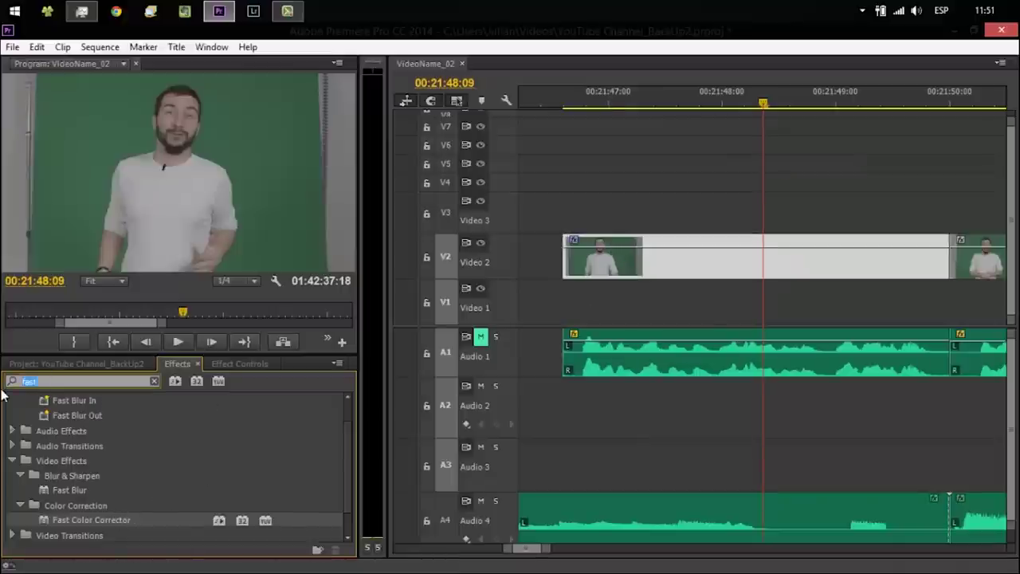
{"action": "type", "text": "sharpen"}
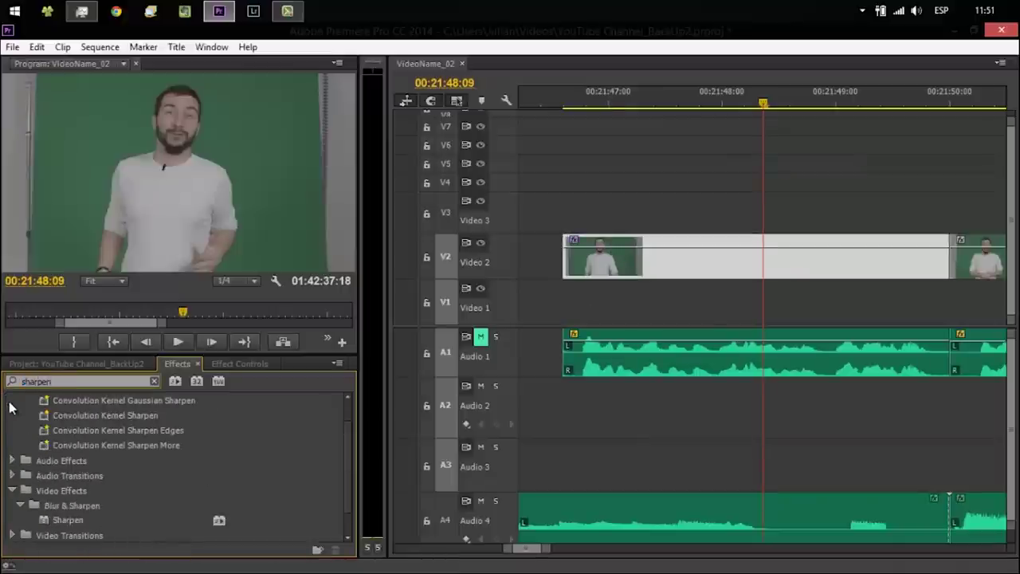
{"action": "left_click_drag", "start_coordinate": [68, 520], "coordinate": [598, 263]}
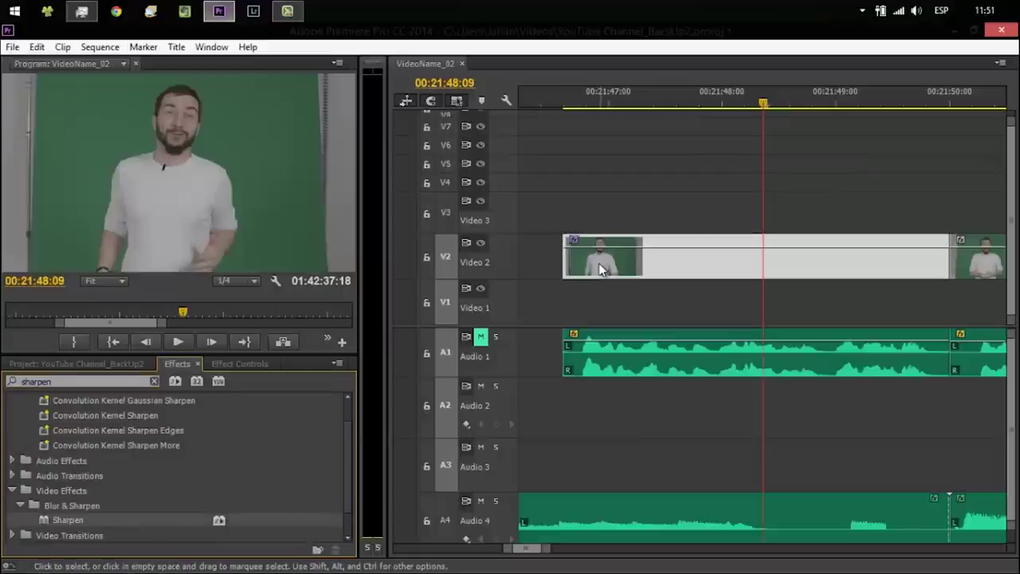
Step: Search the effects for "ultra" and apply the Ultra Key effect to the 5DM30019.MOV clip
{"action": "left_click", "coordinate": [79, 380]}
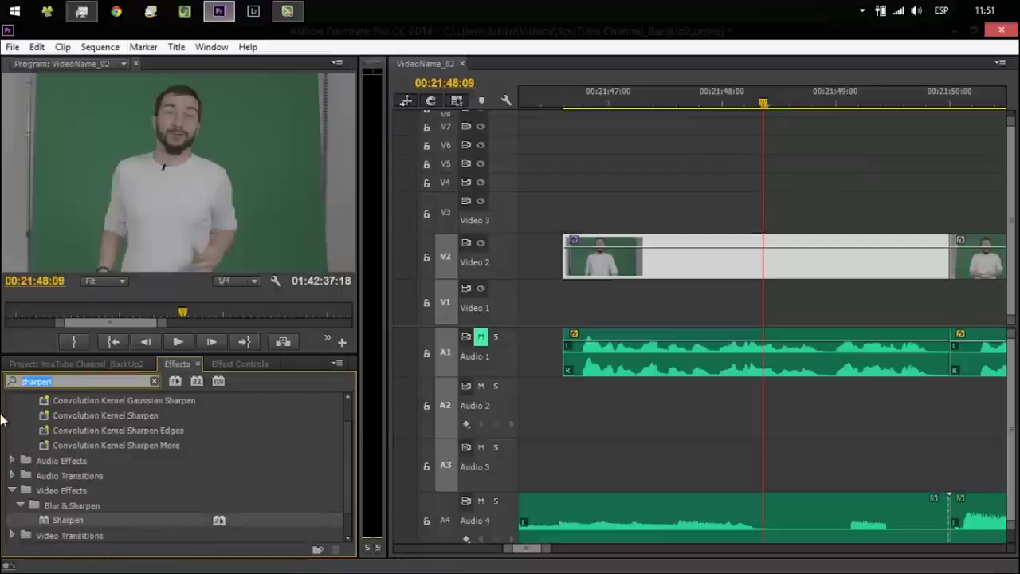
{"action": "type", "text": "ultra"}
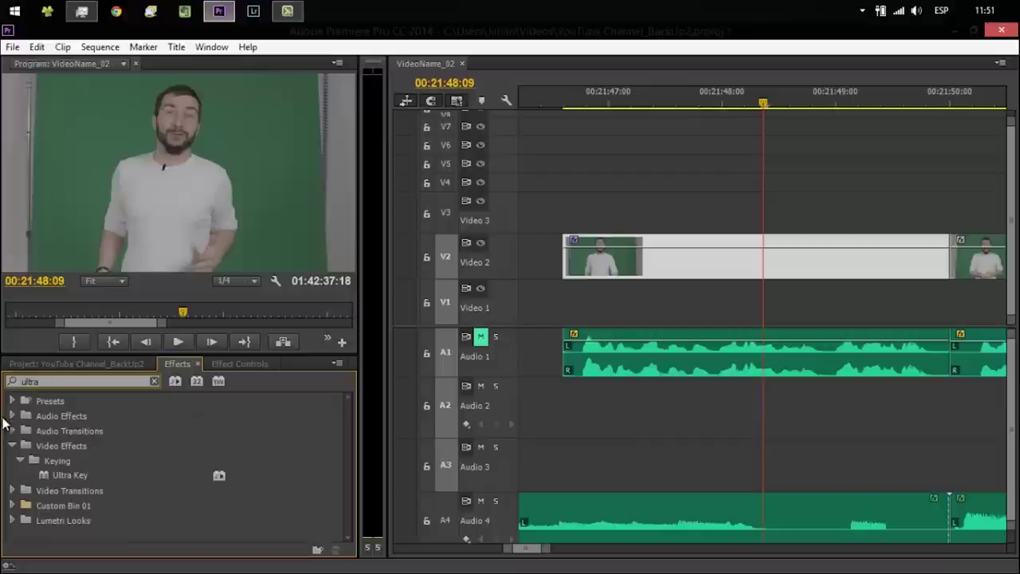
{"action": "left_click", "coordinate": [57, 474]}
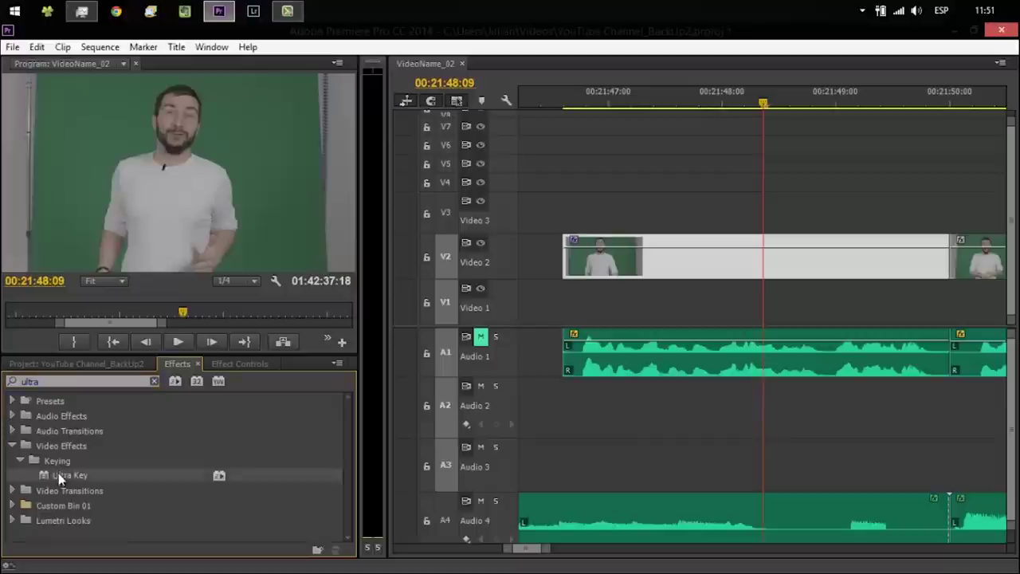
{"action": "left_click_drag", "start_coordinate": [58, 475], "coordinate": [691, 255]}
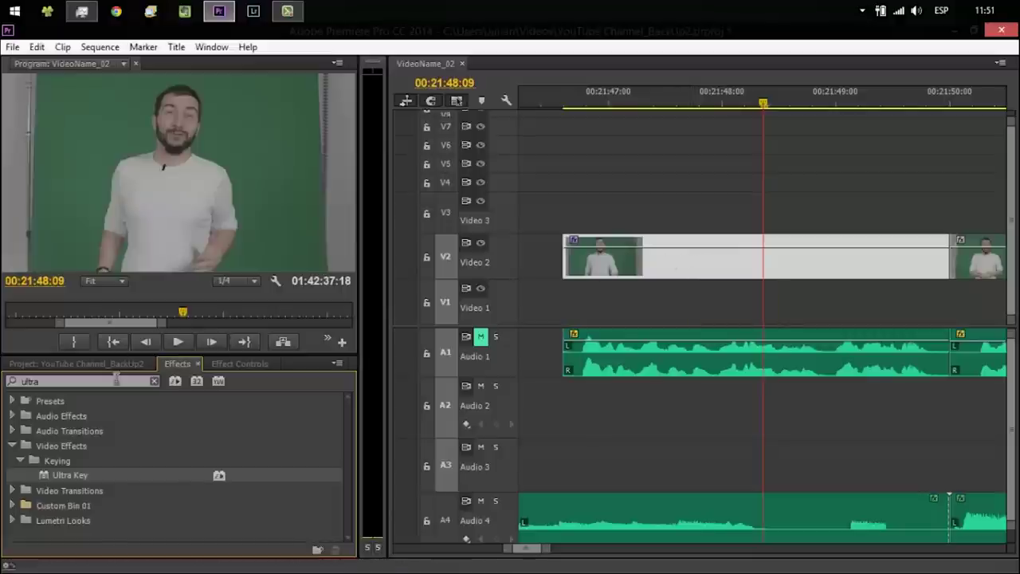
Step: Search the effects for "crop" and apply the Crop effect to the 5DM30019.MOV clip
{"action": "left_click", "coordinate": [48, 376]}
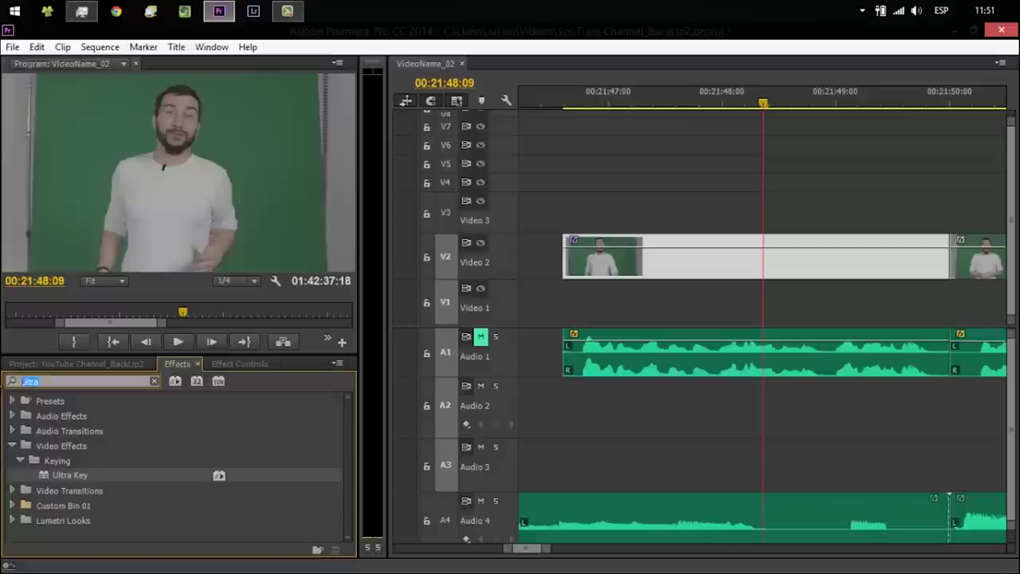
{"action": "type", "text": "crop"}
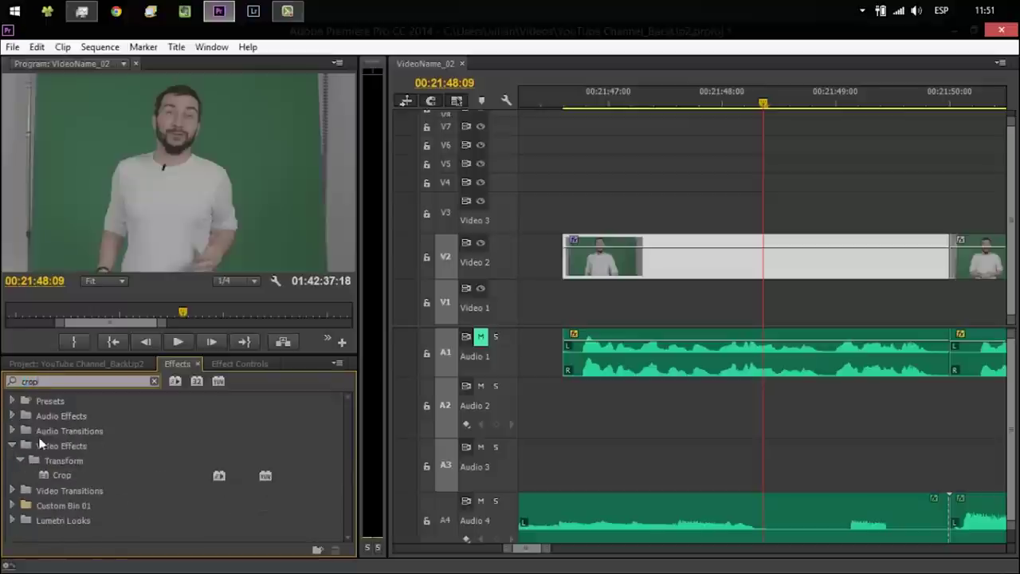
{"action": "left_click_drag", "start_coordinate": [59, 476], "coordinate": [637, 263]}
Step: With the playhead at 00:21:47:07, set the clip's Fast Color Corrector Saturation to 160
{"action": "left_click", "coordinate": [642, 102]}
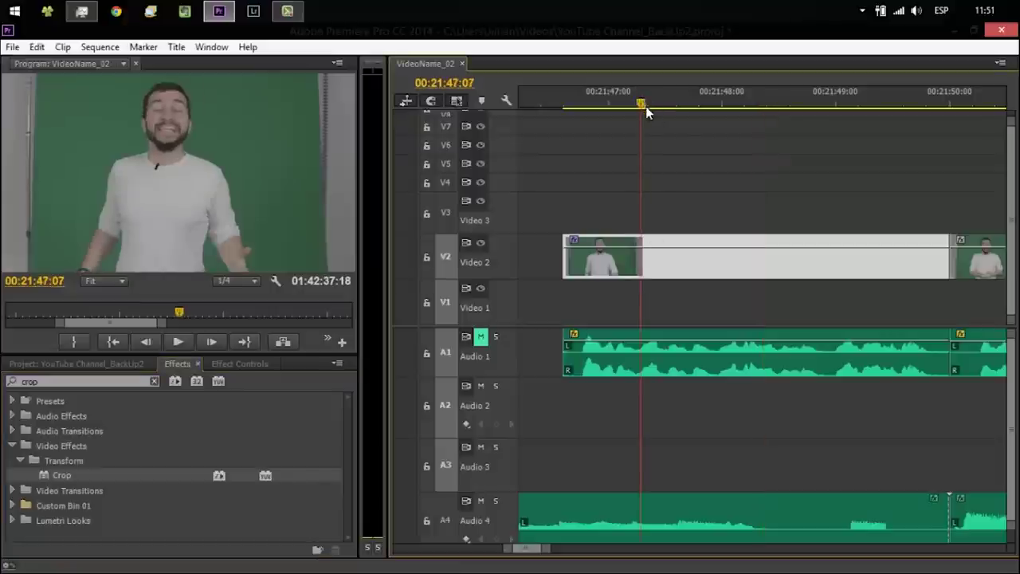
{"action": "left_click", "coordinate": [250, 368]}
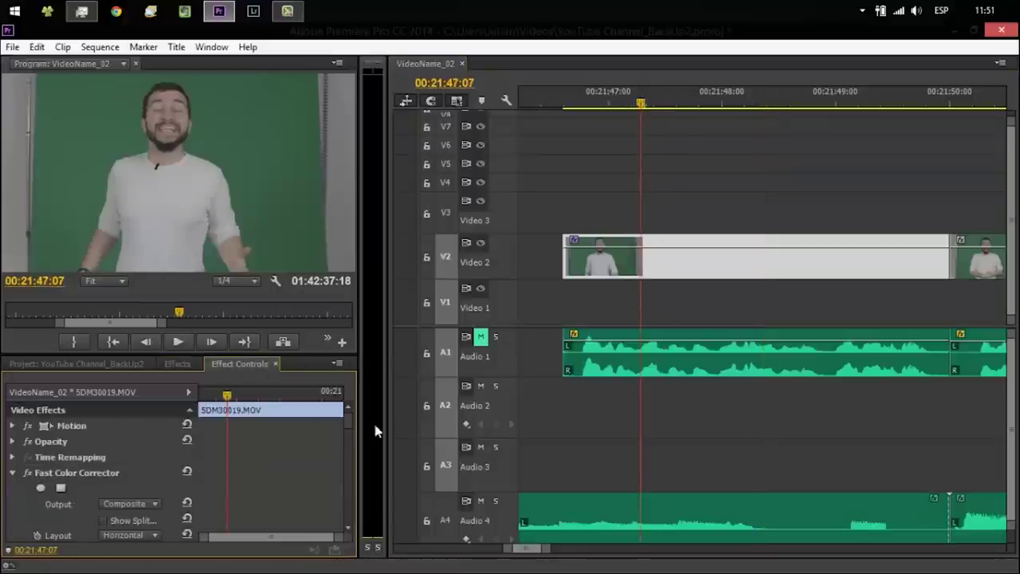
{"action": "scroll", "coordinate": [351, 440], "scroll_direction": "down", "scroll_amount": 3}
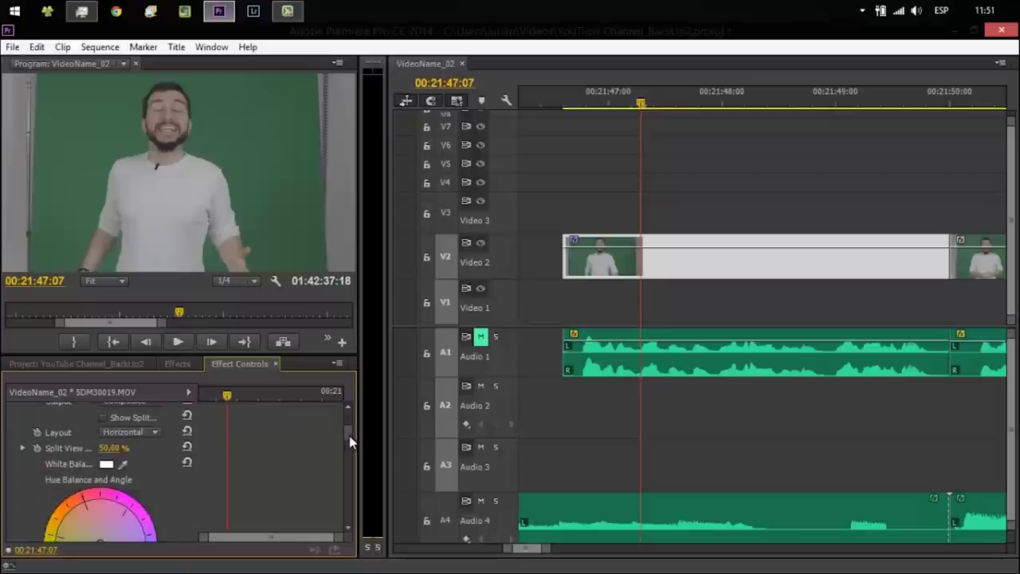
{"action": "left_click", "coordinate": [183, 227]}
{"action": "left_click_drag", "start_coordinate": [351, 430], "coordinate": [356, 454]}
{"action": "scroll", "coordinate": [357, 454], "scroll_direction": "up", "scroll_amount": 3}
{"action": "scroll", "coordinate": [330, 451], "scroll_direction": "down", "scroll_amount": 2}
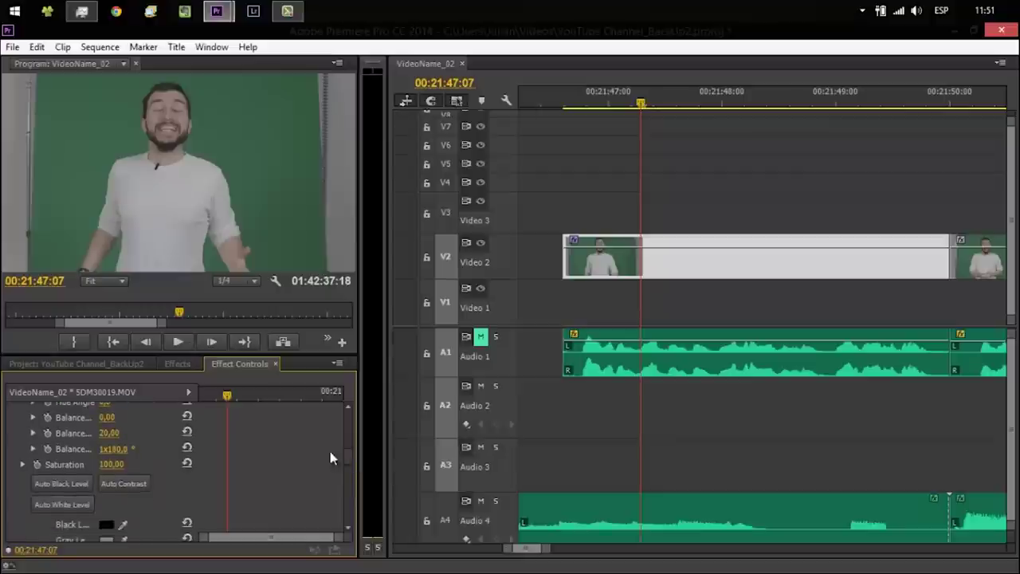
{"action": "left_click", "coordinate": [116, 464]}
{"action": "type", "text": "160"}
{"action": "key", "text": "Return"}
Step: Adjust the Fast Color Corrector input levels to about 25 for black and about 201 for white
{"action": "left_click_drag", "start_coordinate": [347, 454], "coordinate": [345, 467]}
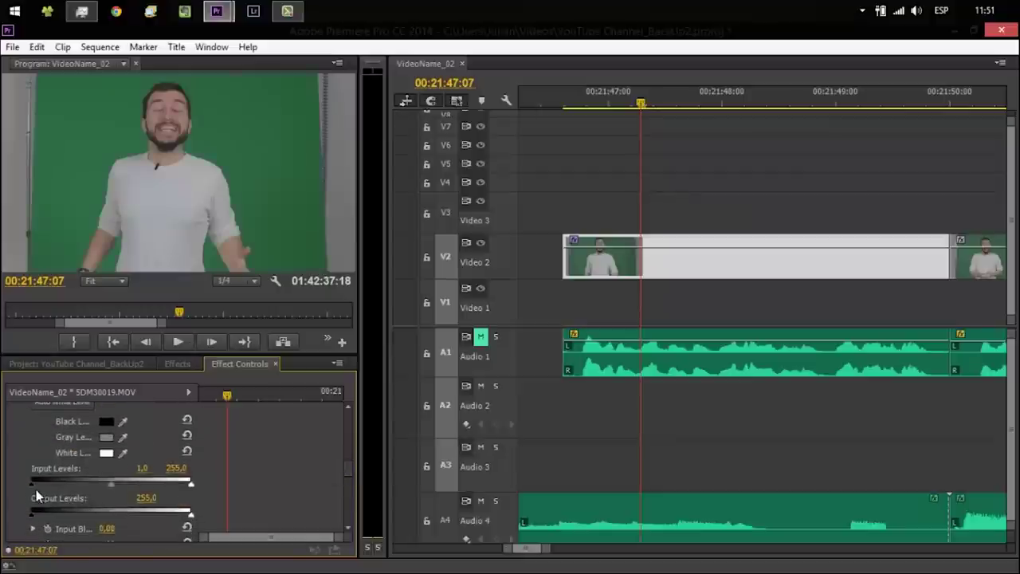
{"action": "left_click_drag", "start_coordinate": [36, 485], "coordinate": [46, 487]}
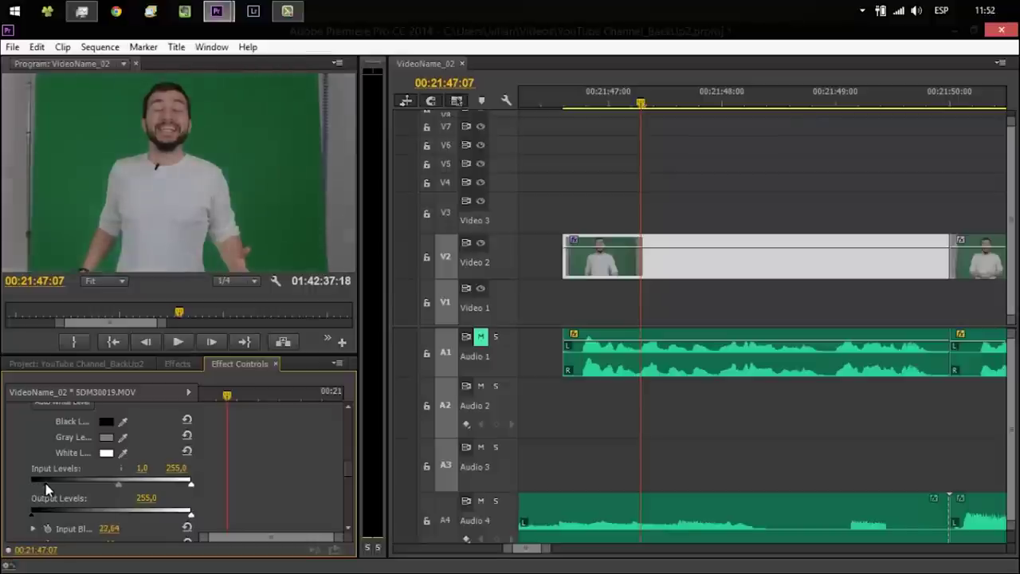
{"action": "left_click_drag", "start_coordinate": [190, 485], "coordinate": [159, 493]}
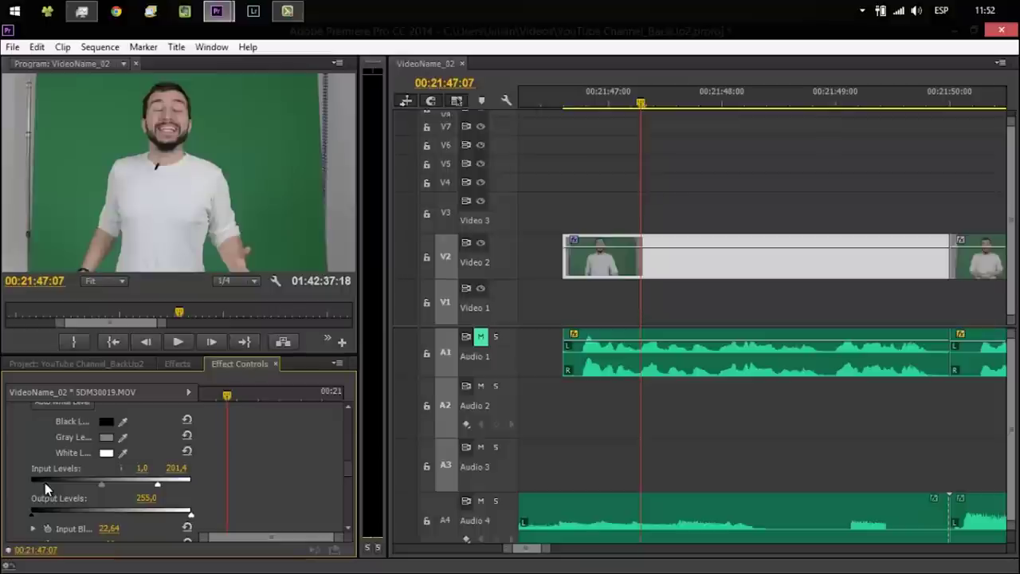
{"action": "left_click_drag", "start_coordinate": [46, 488], "coordinate": [49, 489]}
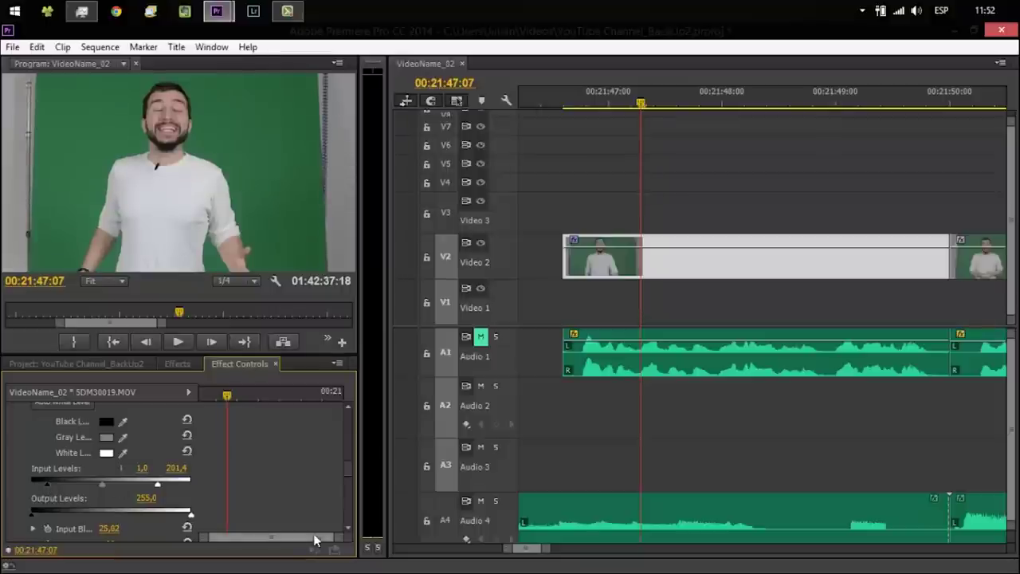
Step: Collapse the Fast Color Corrector settings, set the Sharpen Amount to 15, and collapse the Sharpen settings
{"action": "left_click_drag", "start_coordinate": [351, 465], "coordinate": [338, 415]}
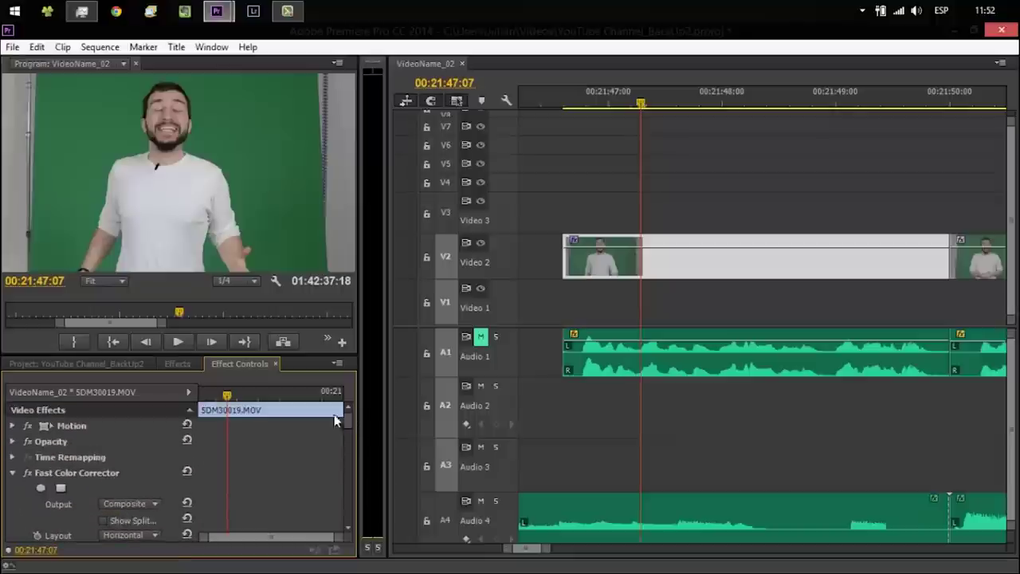
{"action": "left_click", "coordinate": [12, 474]}
{"action": "left_click", "coordinate": [102, 518]}
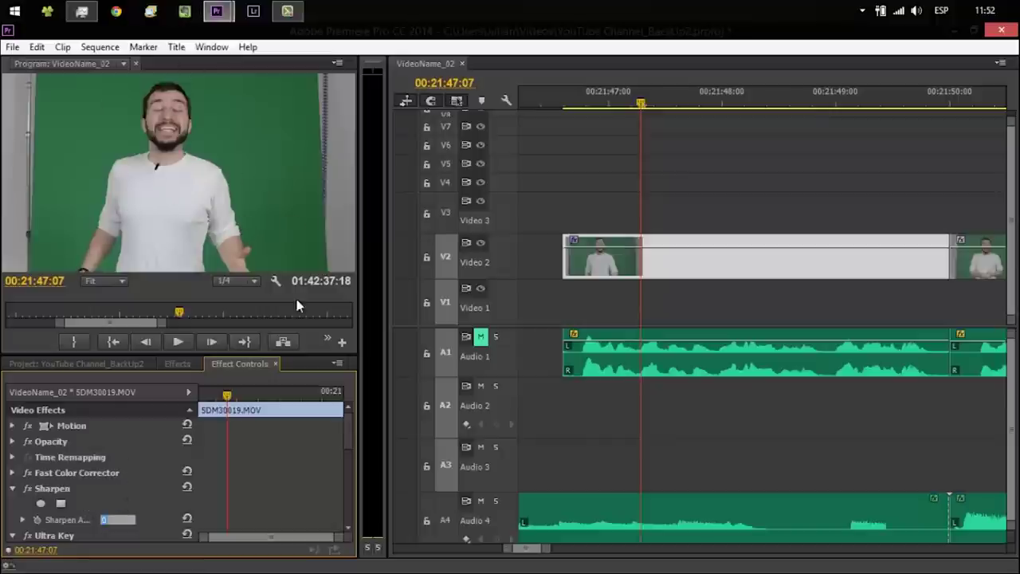
{"action": "type", "text": "15"}
{"action": "key", "text": "Return"}
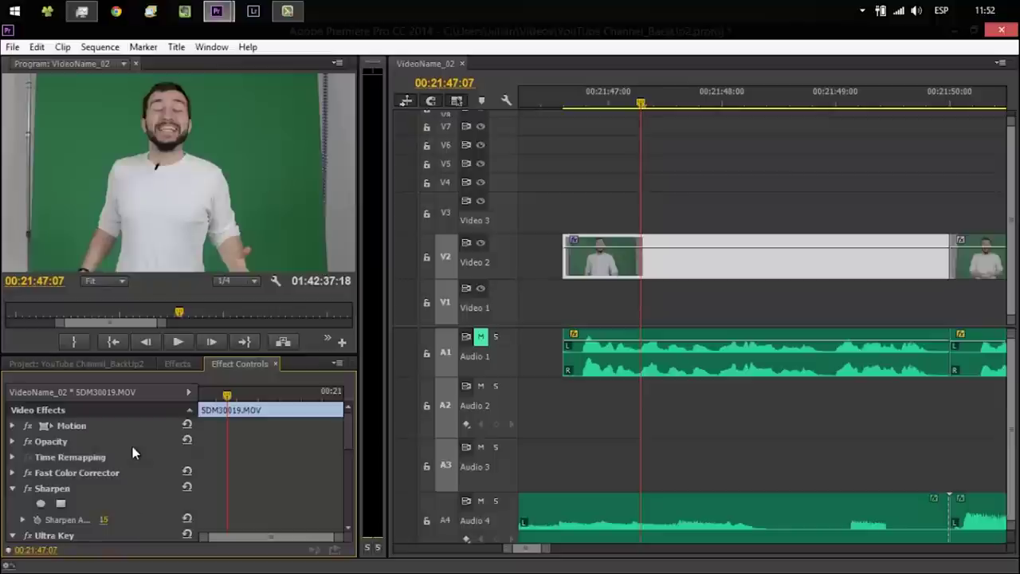
{"action": "left_click", "coordinate": [12, 488]}
Step: Sample the green backdrop beside the presenter as the Ultra Key's Key Color
{"action": "left_click_drag", "start_coordinate": [348, 433], "coordinate": [348, 454]}
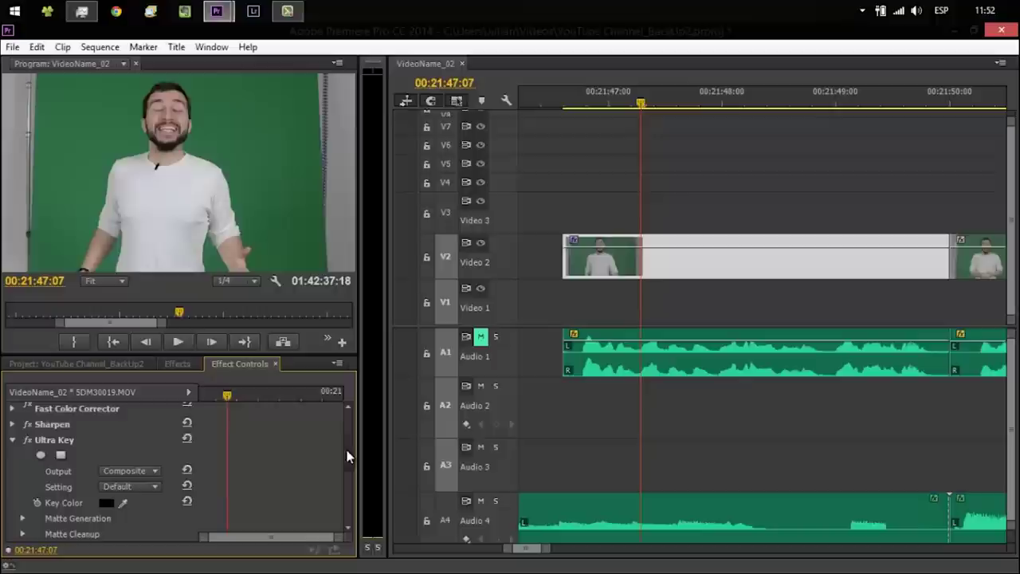
{"action": "left_click", "coordinate": [123, 502]}
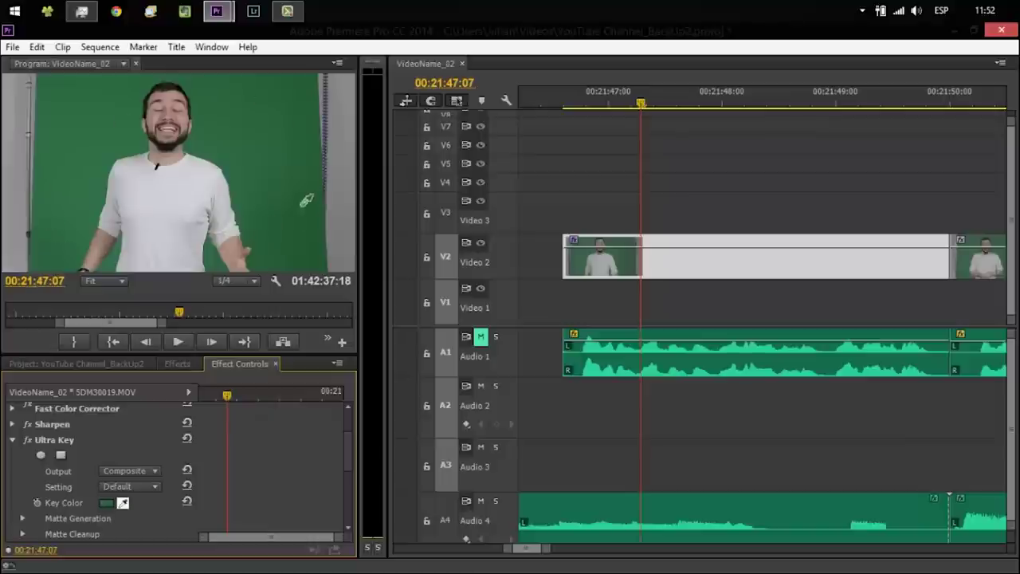
{"action": "left_click", "coordinate": [300, 248]}
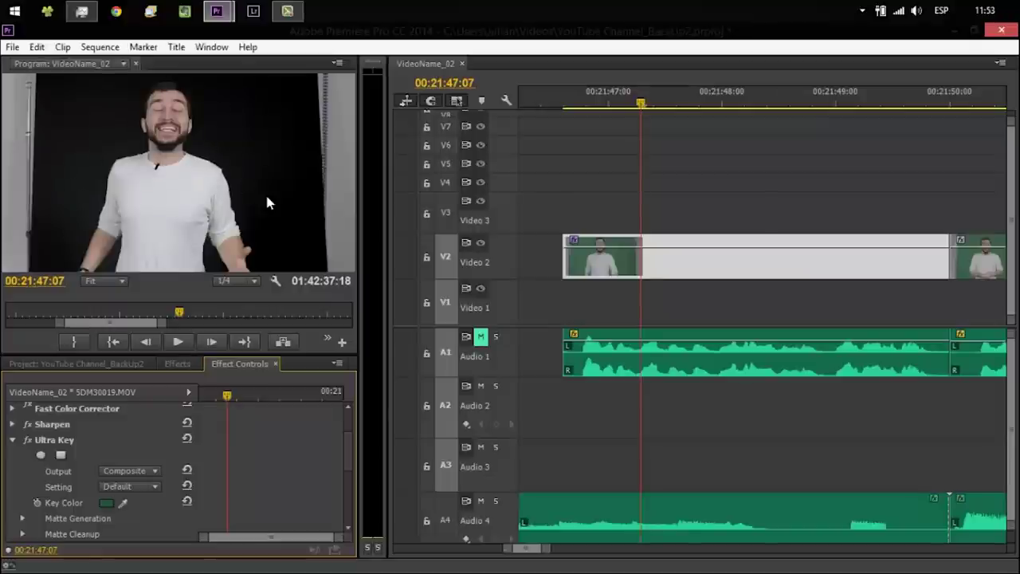
{"action": "left_click_drag", "start_coordinate": [349, 465], "coordinate": [344, 481]}
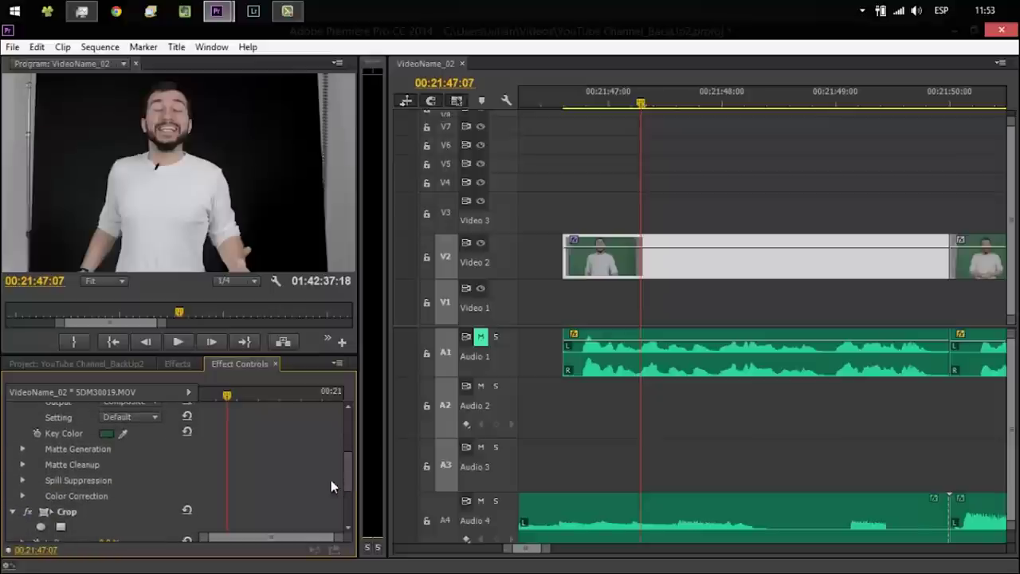
{"action": "left_click", "coordinate": [23, 496]}
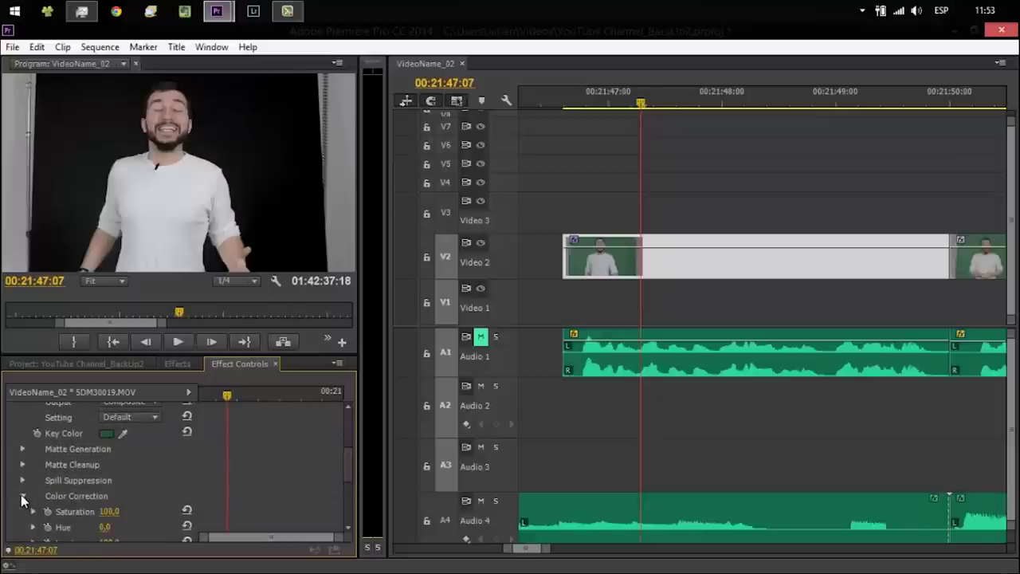
{"action": "left_click", "coordinate": [23, 496]}
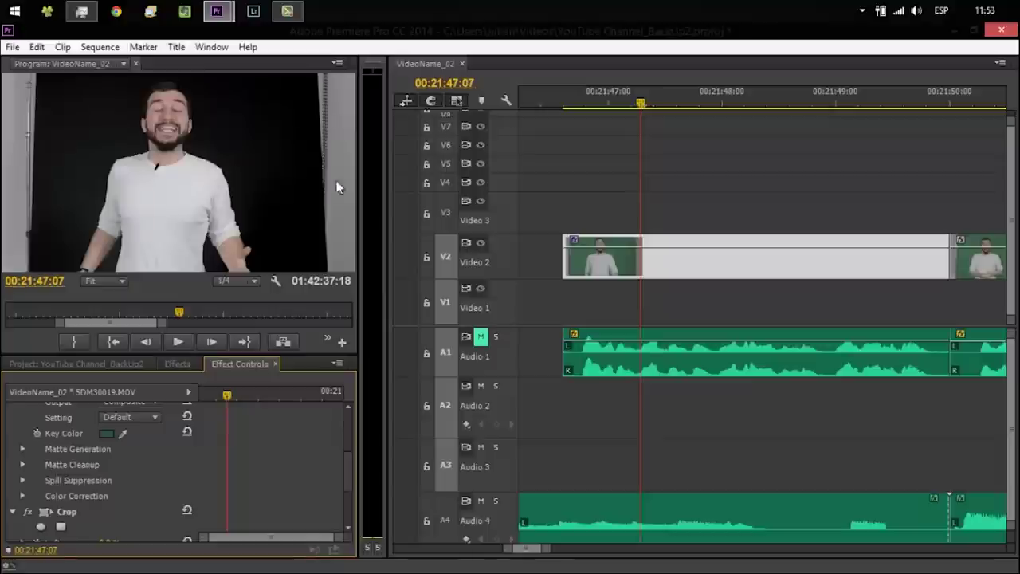
Step: Move the Ultra Key effect above Fast Color Corrector and resample its Key Color from the green backdrop beside the presenter
{"action": "scroll", "coordinate": [350, 476], "scroll_direction": "up", "scroll_amount": 5}
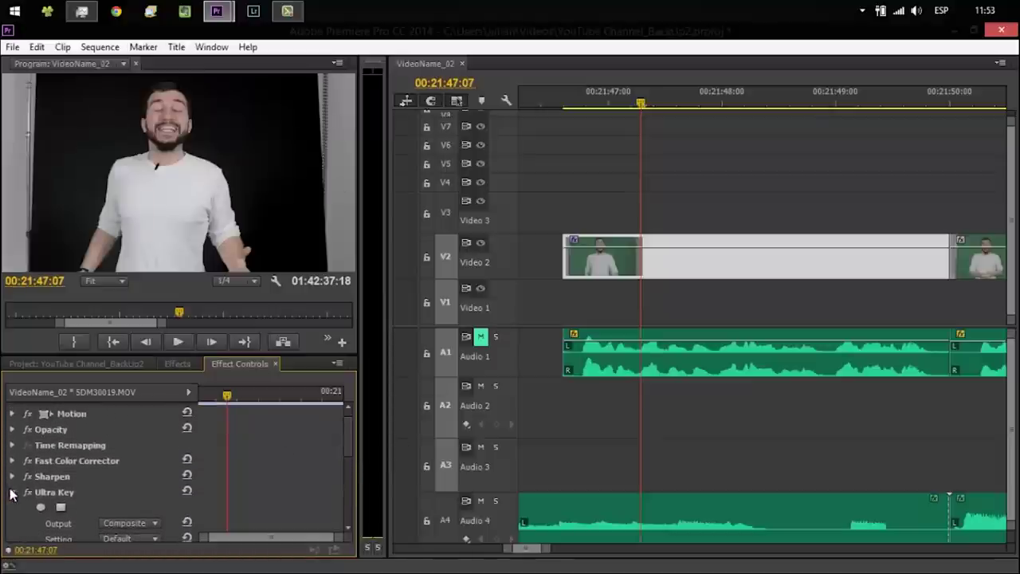
{"action": "left_click", "coordinate": [11, 492]}
{"action": "left_click_drag", "start_coordinate": [53, 498], "coordinate": [59, 463]}
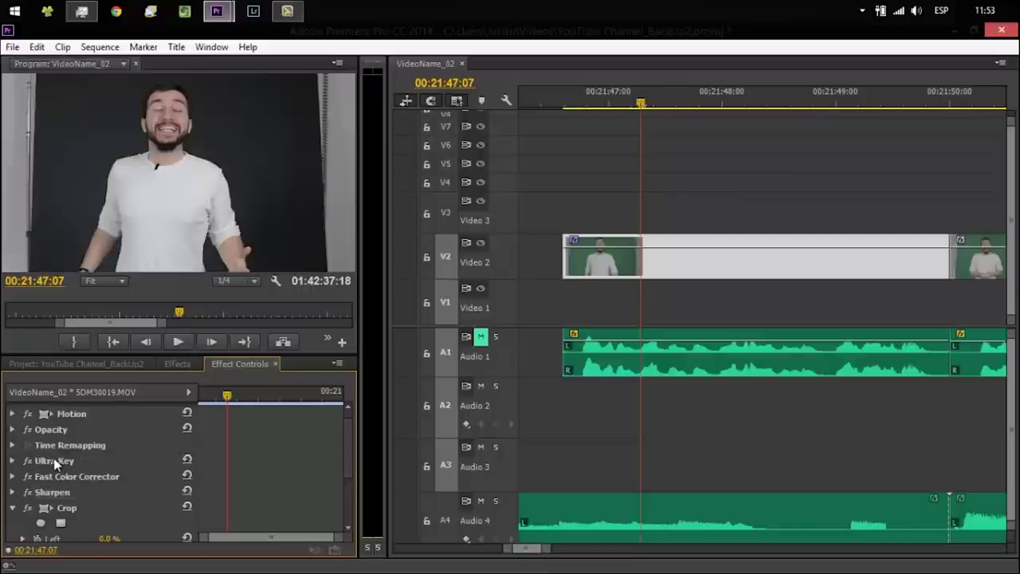
{"action": "left_click", "coordinate": [12, 460]}
{"action": "left_click_drag", "start_coordinate": [125, 523], "coordinate": [302, 251]}
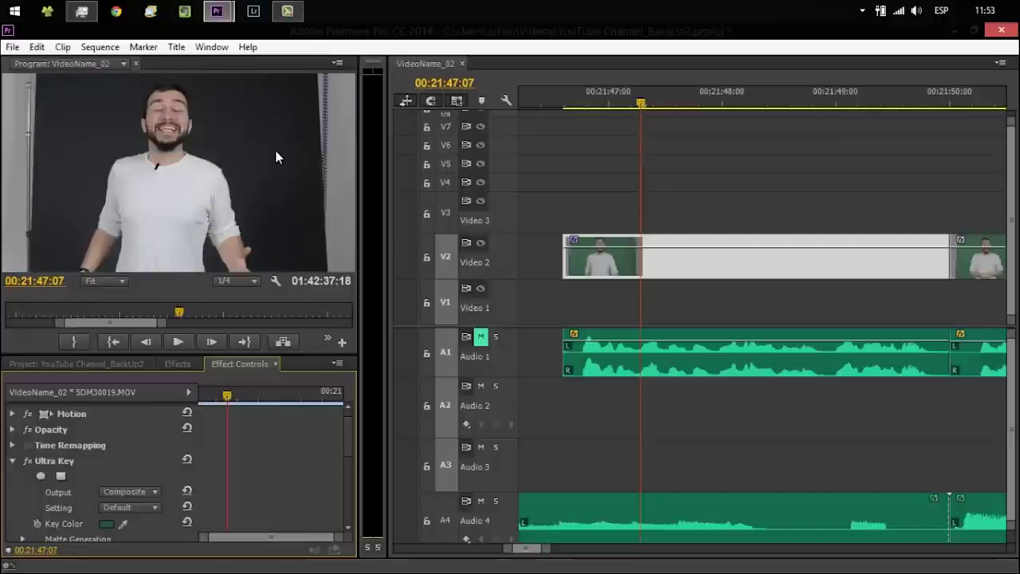
Step: Raise the Pedestal in the Ultra Key's Matte Generation settings to 59
{"action": "scroll", "coordinate": [351, 472], "scroll_direction": "down", "scroll_amount": 5}
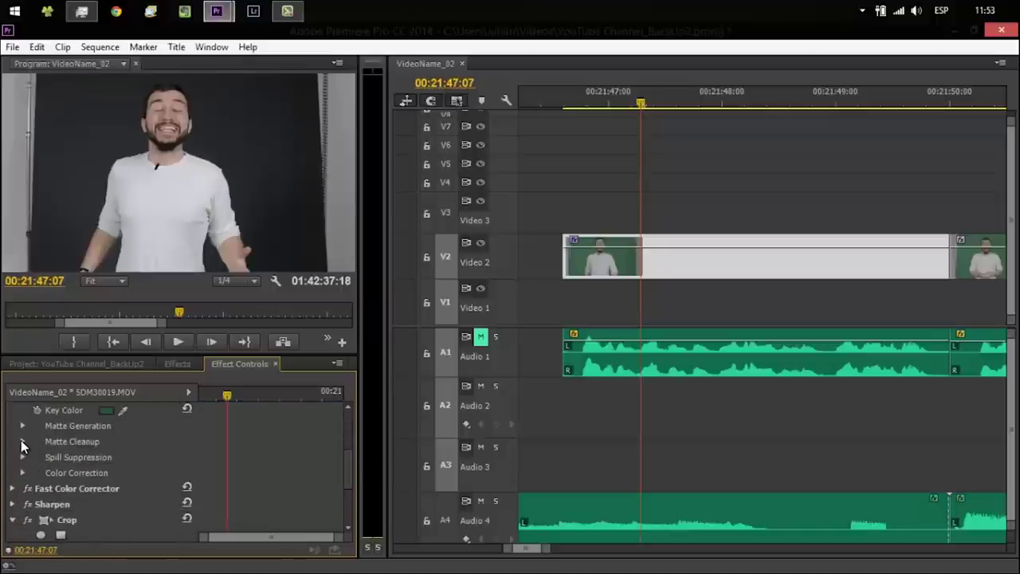
{"action": "left_click", "coordinate": [22, 441]}
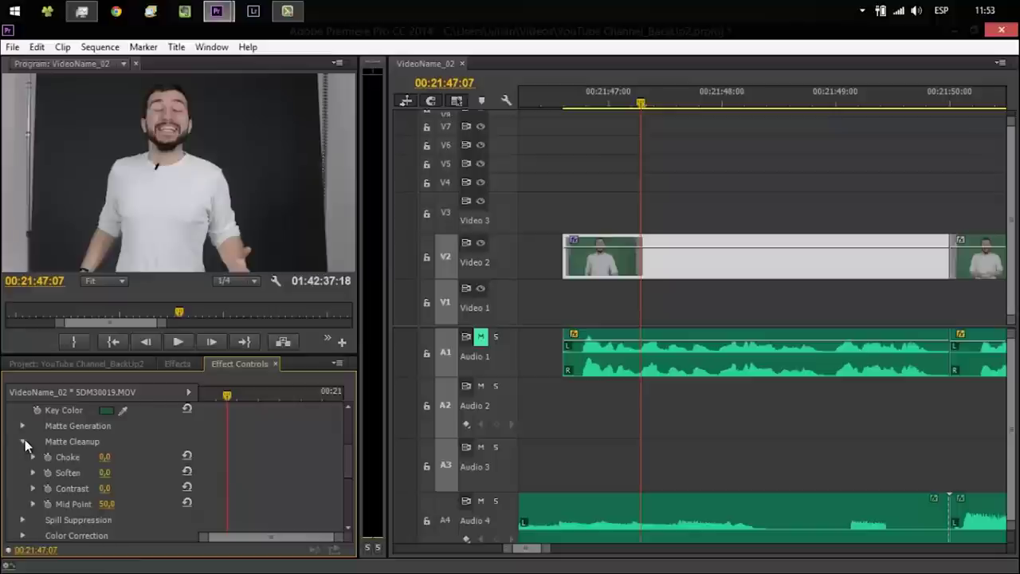
{"action": "left_click", "coordinate": [22, 440]}
{"action": "left_click", "coordinate": [22, 426]}
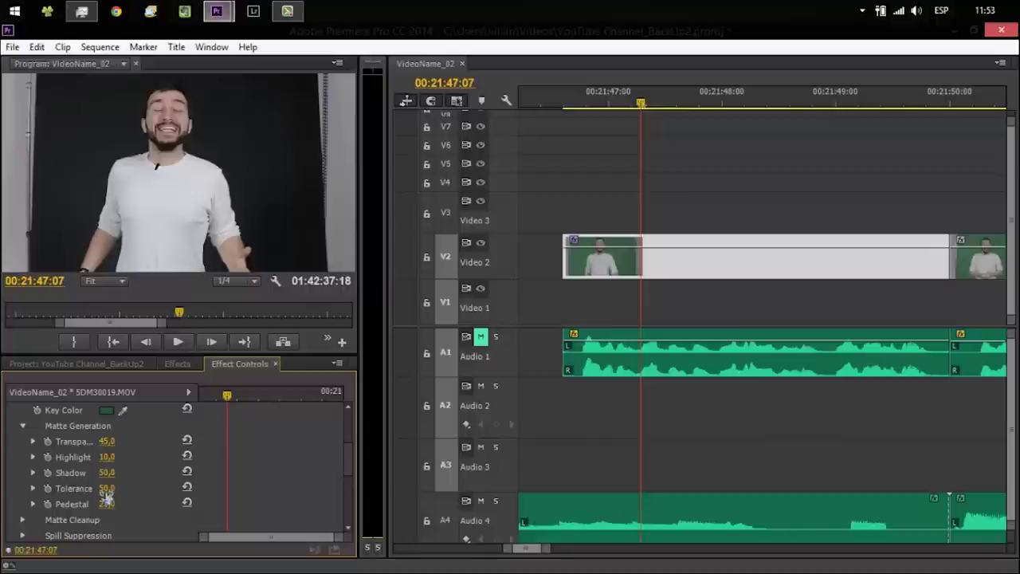
{"action": "left_click_drag", "start_coordinate": [107, 495], "coordinate": [107, 480]}
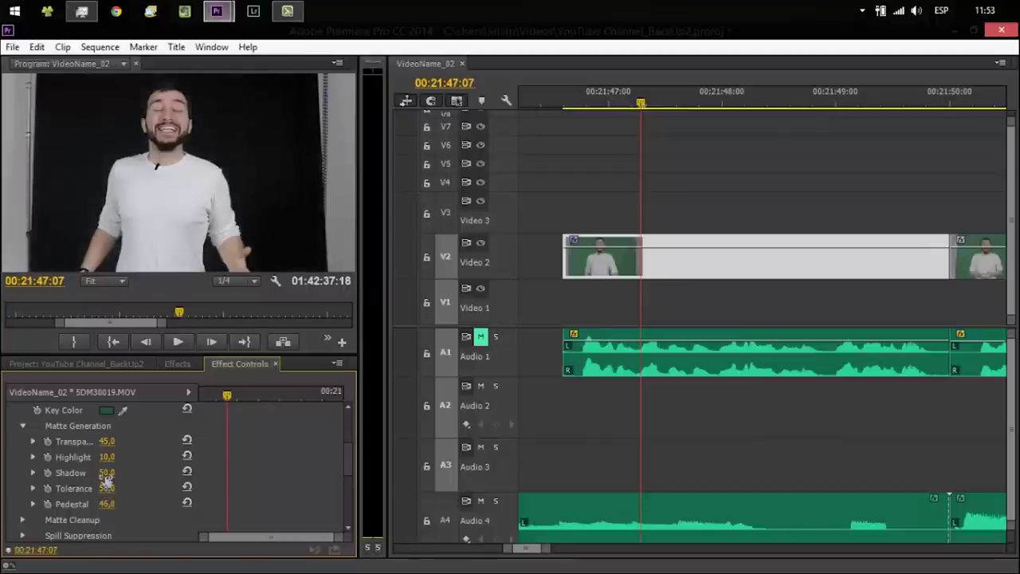
{"action": "left_click_drag", "start_coordinate": [106, 478], "coordinate": [105, 475]}
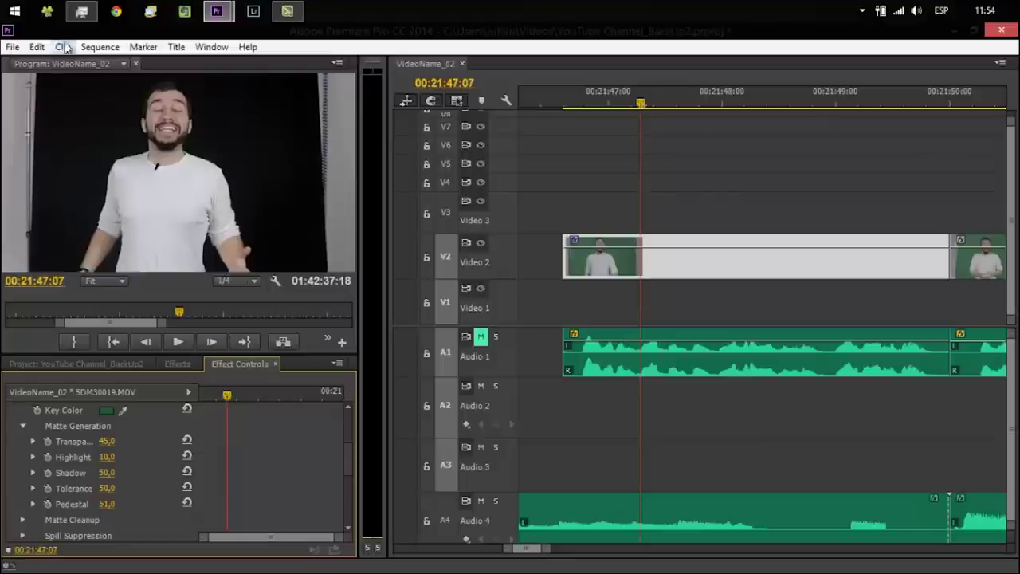
{"action": "left_click_drag", "start_coordinate": [106, 504], "coordinate": [103, 485]}
{"action": "left_click_drag", "start_coordinate": [95, 410], "coordinate": [94, 438]}
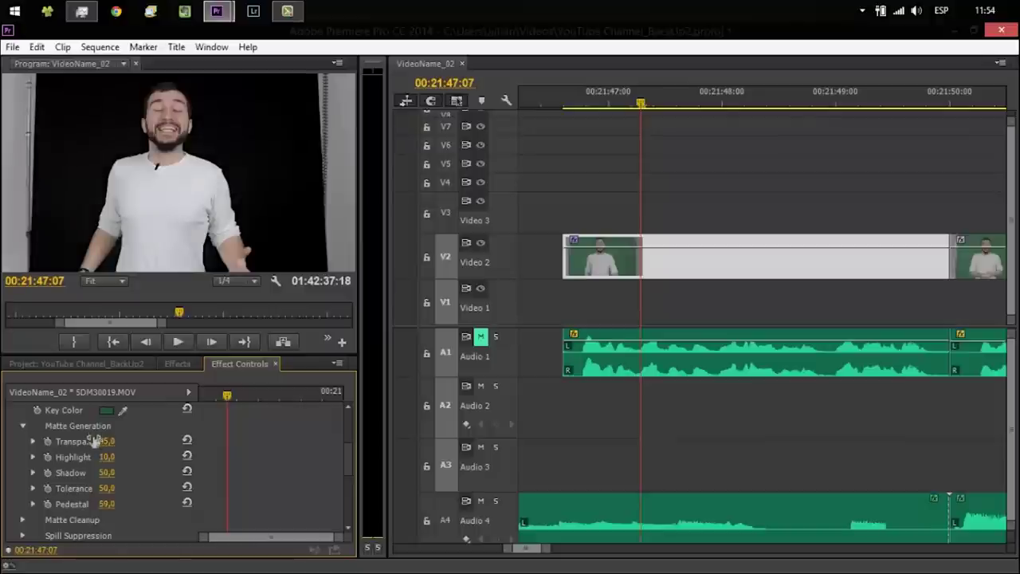
{"action": "left_click", "coordinate": [113, 500]}
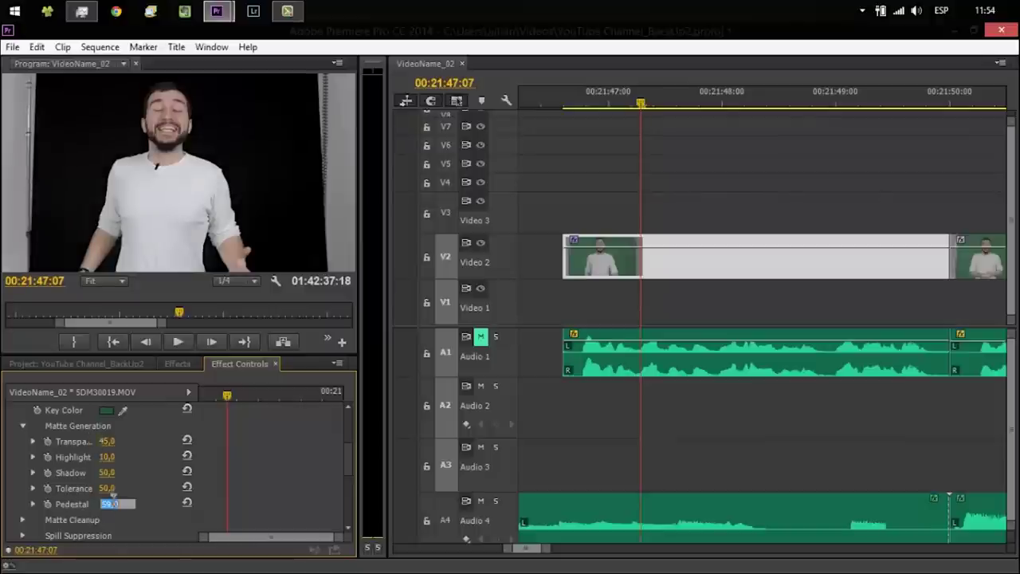
{"action": "left_click", "coordinate": [159, 490]}
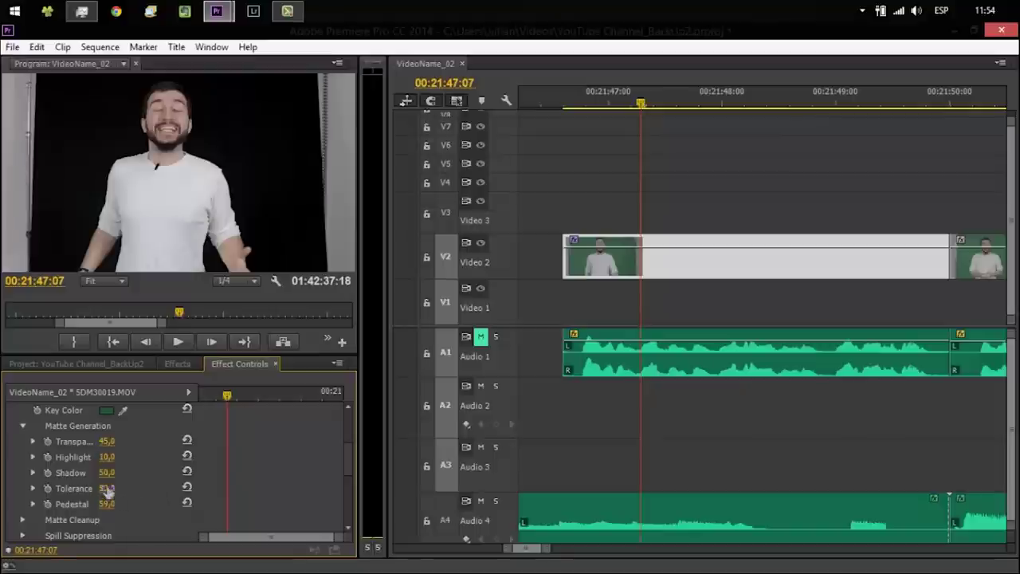
Step: Try a different Matte Generation Tolerance, set it back to 50, and collapse the Ultra Key settings
{"action": "left_click_drag", "start_coordinate": [107, 492], "coordinate": [102, 391]}
{"action": "left_click", "coordinate": [104, 488]}
{"action": "type", "text": "50"}
{"action": "key", "text": "Return"}
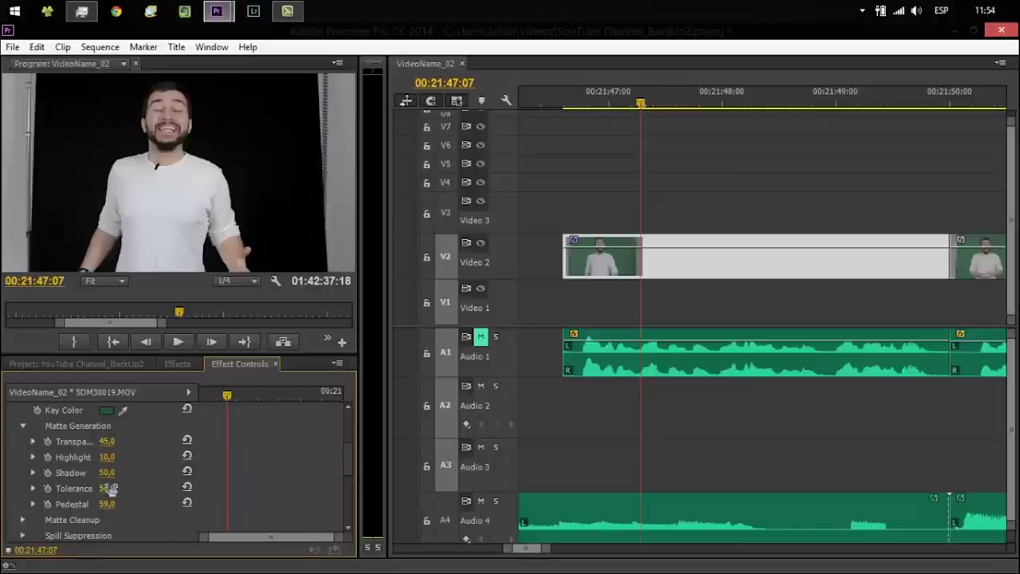
{"action": "left_click_drag", "start_coordinate": [345, 470], "coordinate": [353, 439]}
{"action": "left_click", "coordinate": [13, 470]}
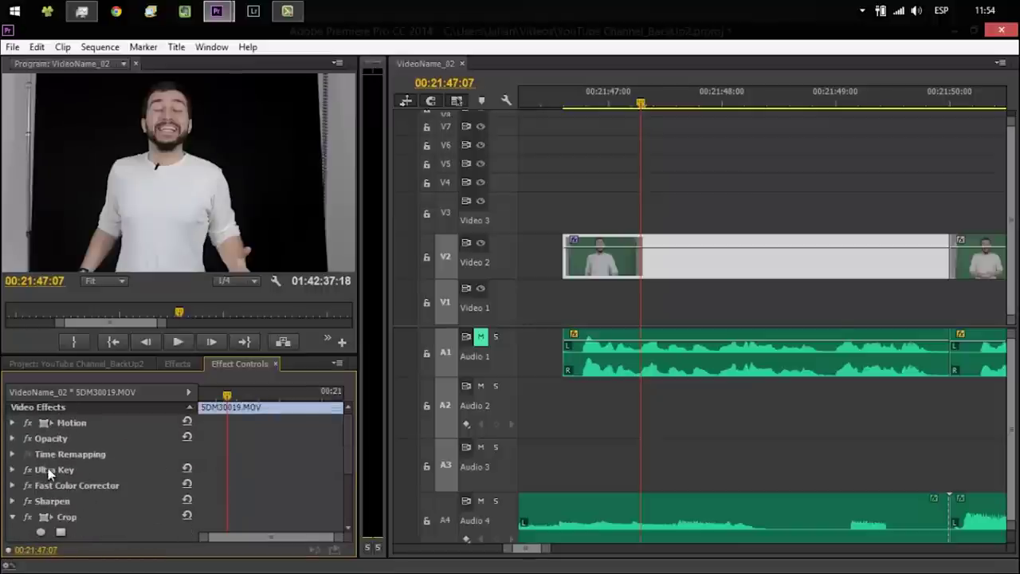
Step: Play the sequence from 00:18:35:18 to preview the keyed presenter over the mountain background, stopping about three seconds in
{"action": "mouse_move", "coordinate": [506, 554]}
{"action": "left_mouse_down"}
{"action": "mouse_move", "coordinate": [489, 555]}
{"action": "mouse_move", "coordinate": [512, 555]}
{"action": "left_mouse_up"}
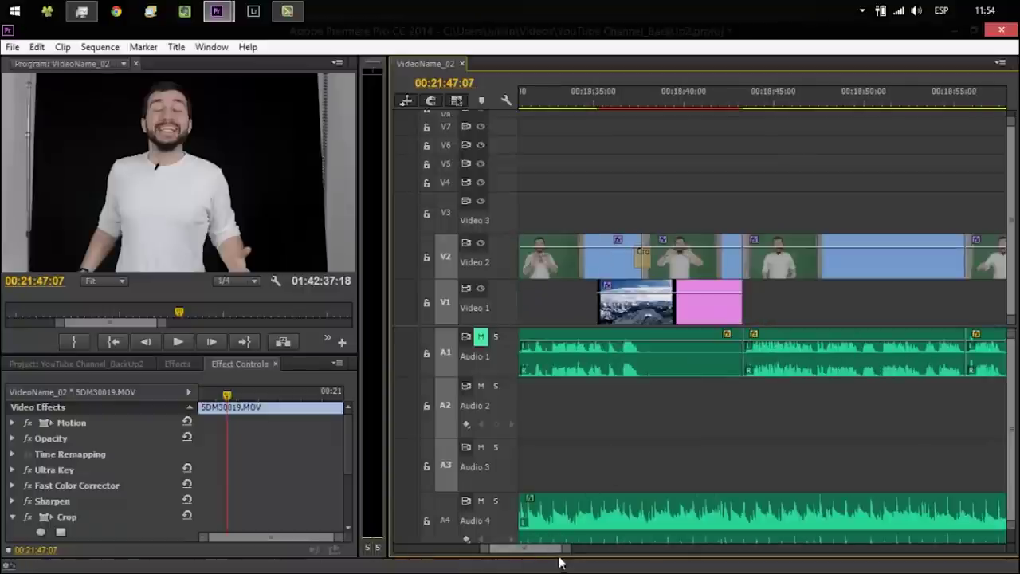
{"action": "left_click", "coordinate": [606, 103]}
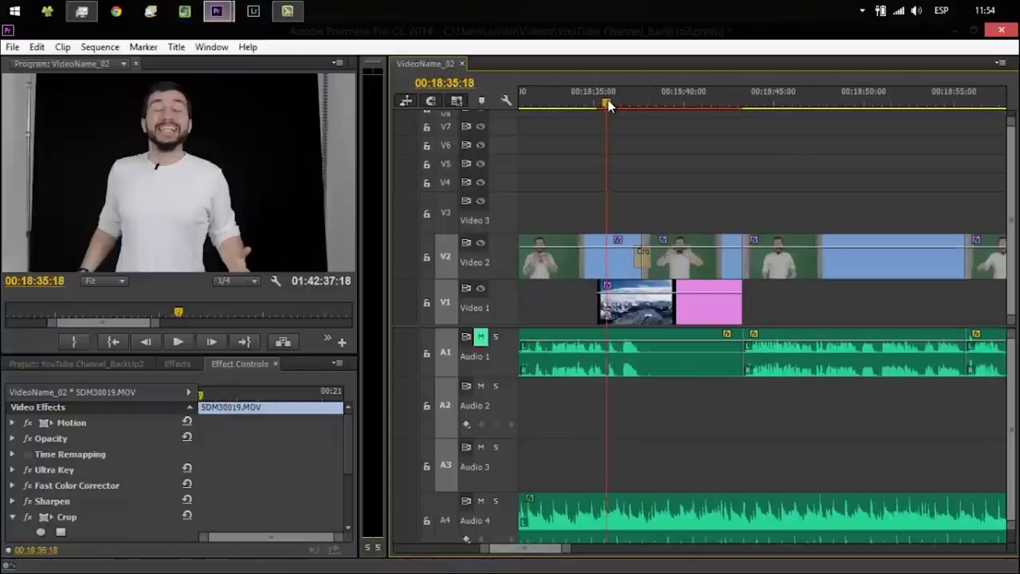
{"action": "key", "text": "space"}
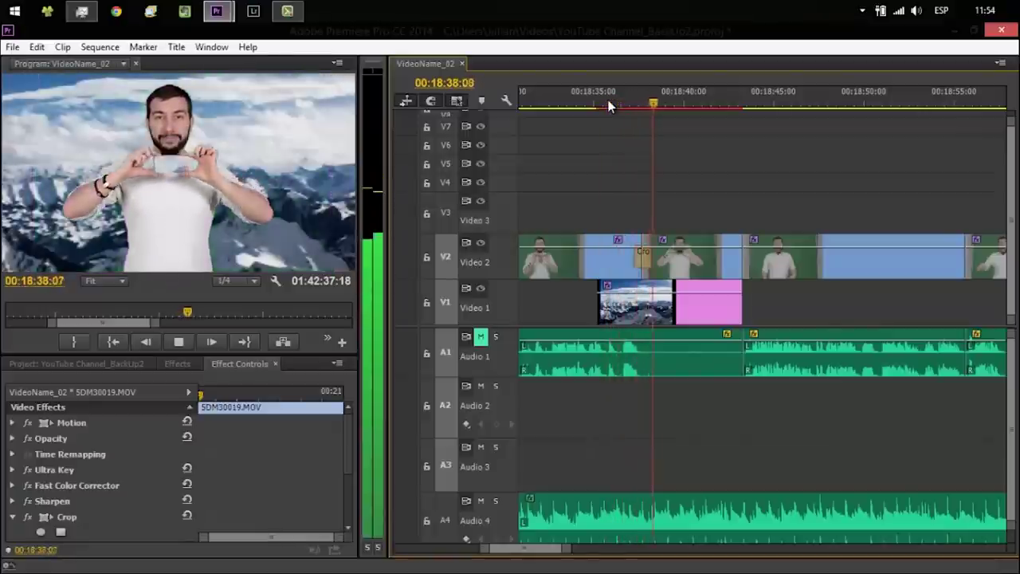
{"action": "key", "text": "space"}
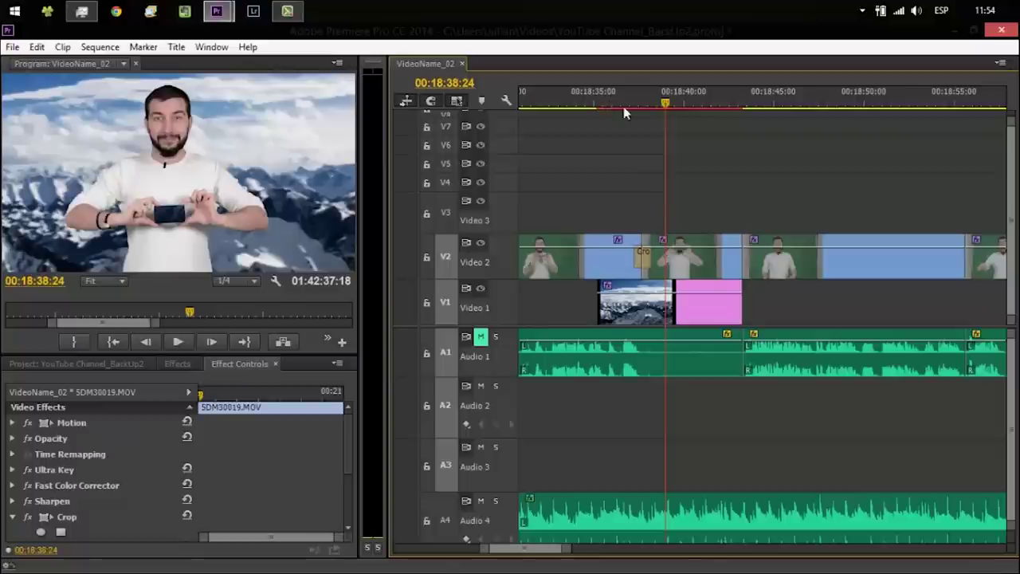
Step: Play the earlier mountain composite from about 00:16:53 to 00:16:58 to review its keyed presenter
{"action": "left_click_drag", "start_coordinate": [566, 550], "coordinate": [603, 553]}
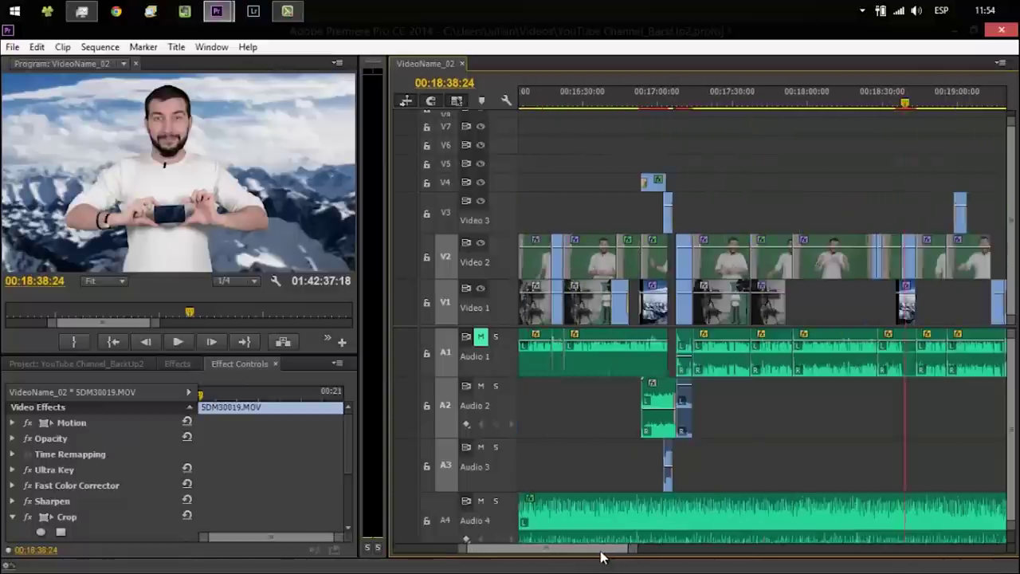
{"action": "left_click", "coordinate": [586, 107]}
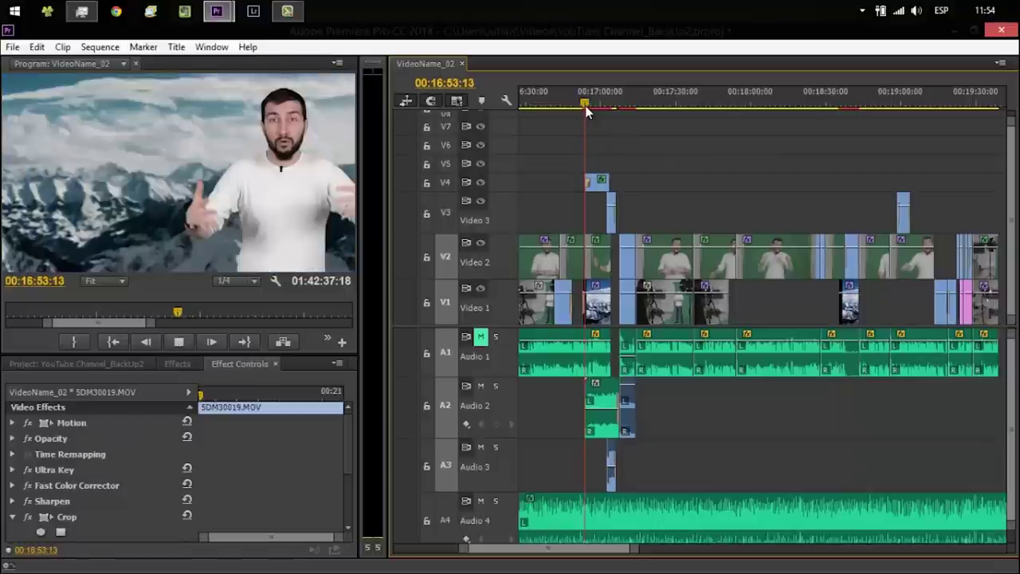
{"action": "key", "text": "space"}
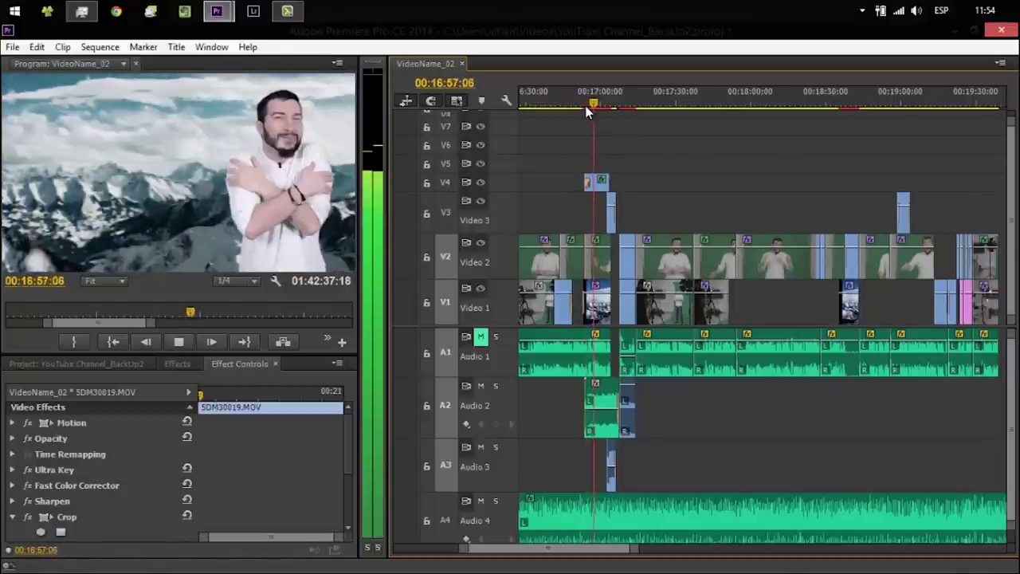
{"action": "key", "text": "space"}
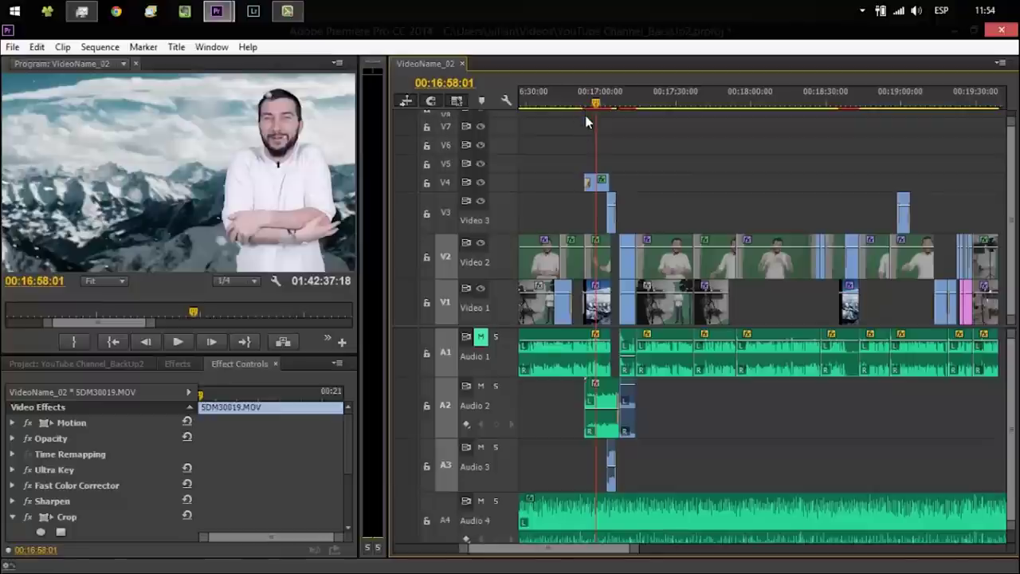
Step: Move the mountain image 1772257.jpg on Video 1 back so it starts directly beneath the first presenter clip on Video 2
{"action": "mouse_move", "coordinate": [504, 552]}
{"action": "left_mouse_down"}
{"action": "mouse_move", "coordinate": [561, 552]}
{"action": "mouse_move", "coordinate": [523, 553]}
{"action": "left_mouse_up"}
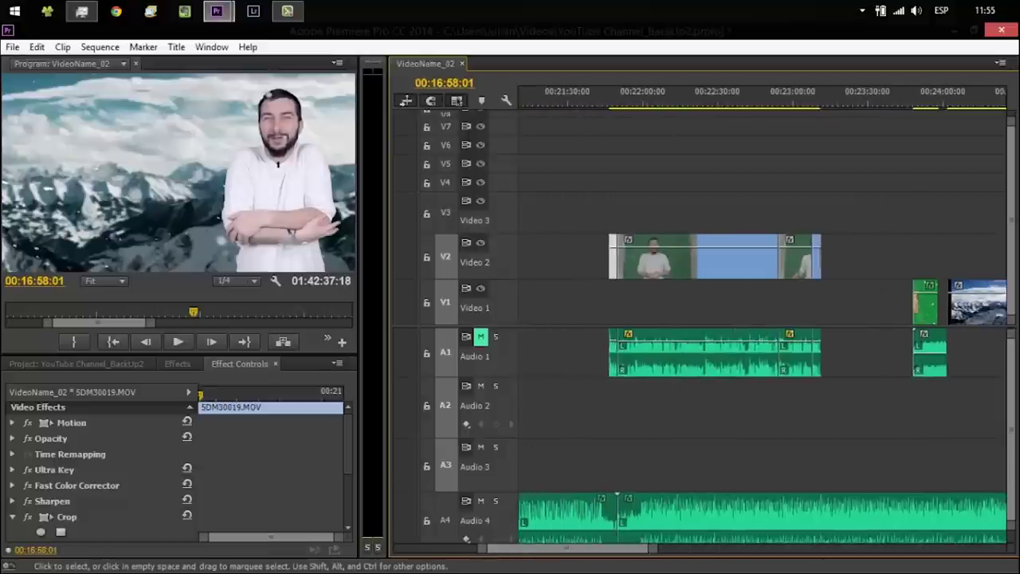
{"action": "left_click_drag", "start_coordinate": [994, 312], "coordinate": [565, 322]}
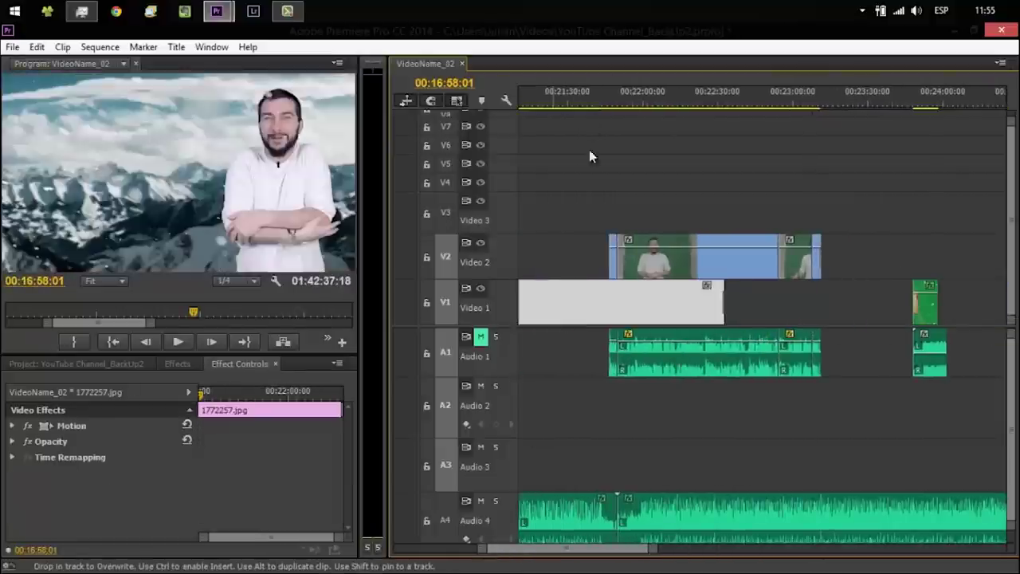
{"action": "left_click", "coordinate": [552, 98]}
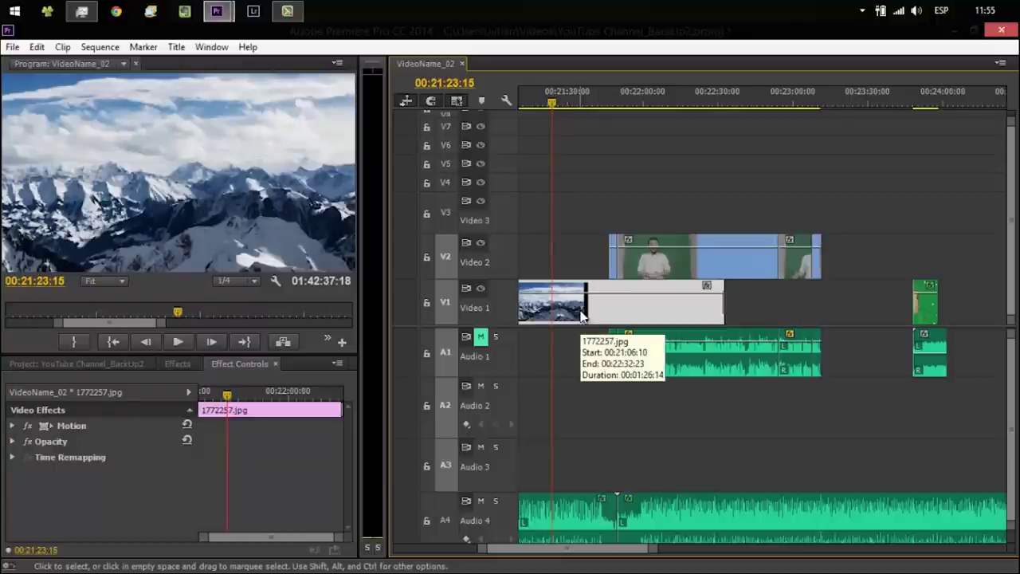
{"action": "left_click_drag", "start_coordinate": [582, 317], "coordinate": [610, 316]}
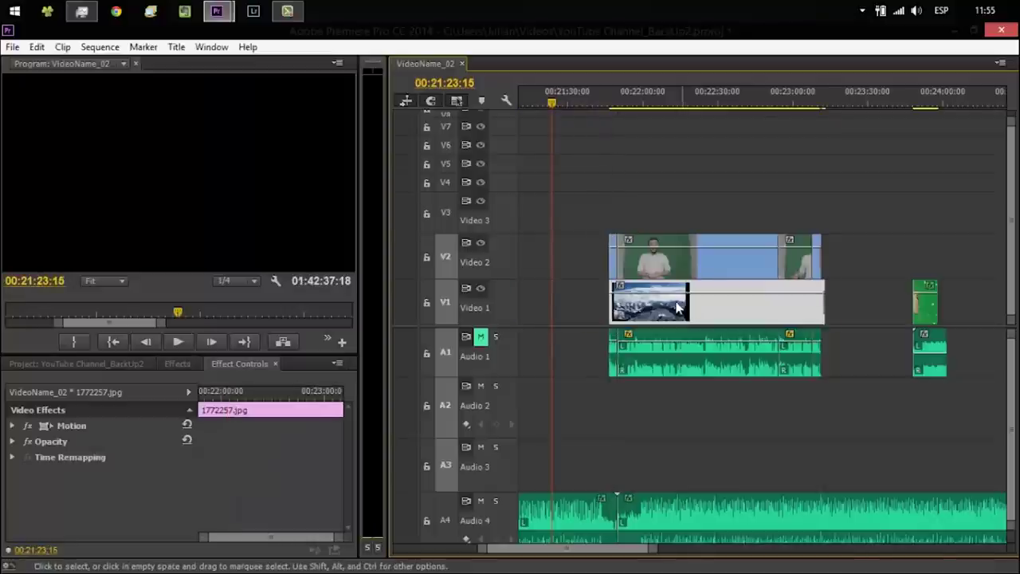
Step: With the playhead at 00:21:47:04, set the first Video 2 presenter clip's Crop to 12% on the left and 13% on the right
{"action": "left_click", "coordinate": [611, 104]}
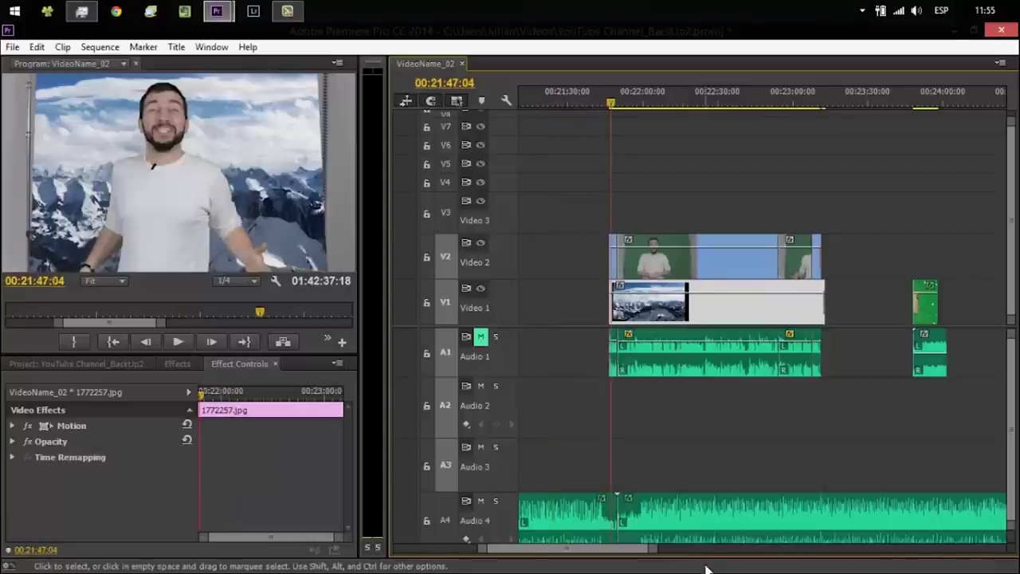
{"action": "left_click_drag", "start_coordinate": [652, 550], "coordinate": [593, 548]}
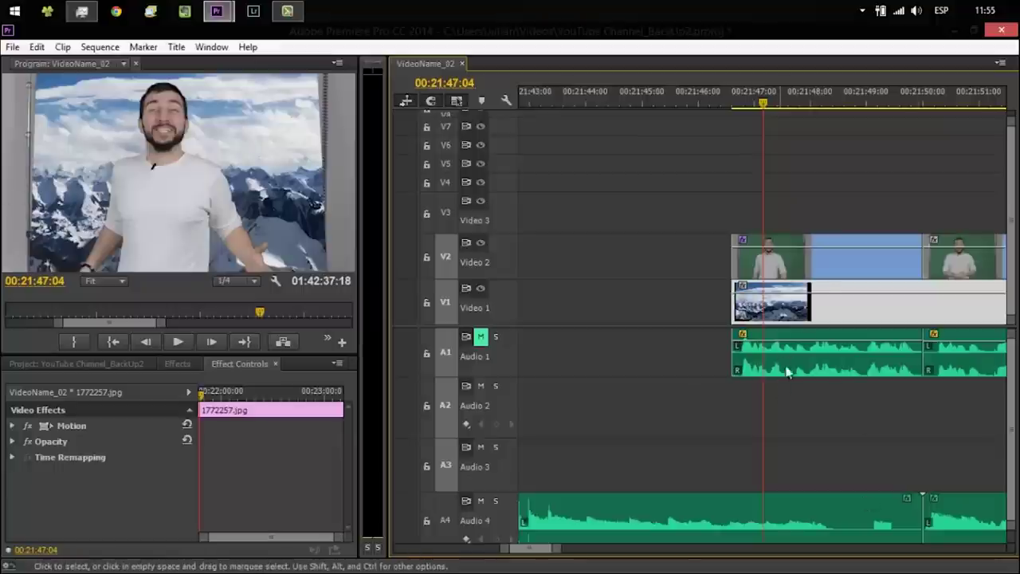
{"action": "left_click", "coordinate": [805, 274]}
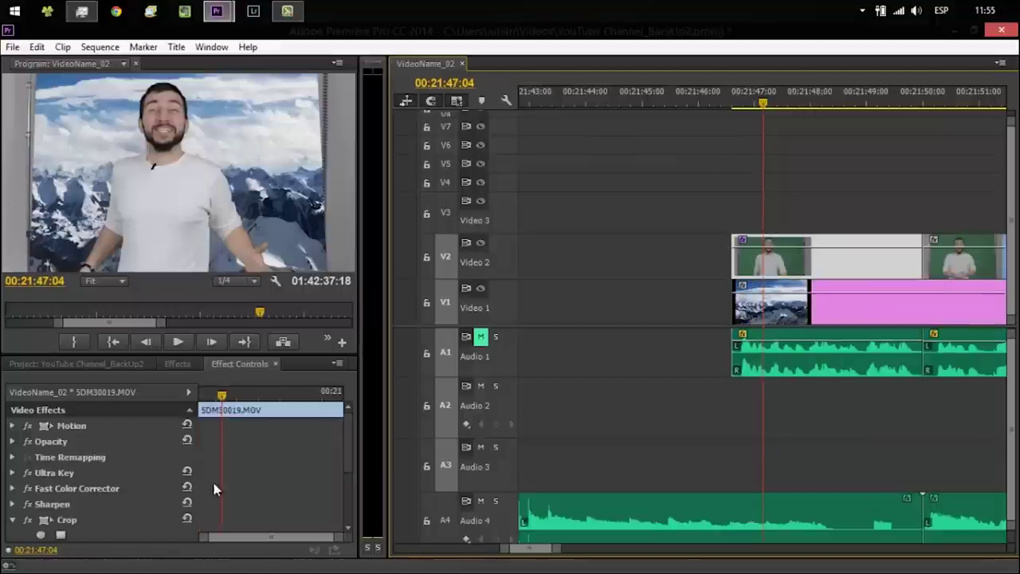
{"action": "left_click_drag", "start_coordinate": [349, 462], "coordinate": [349, 520]}
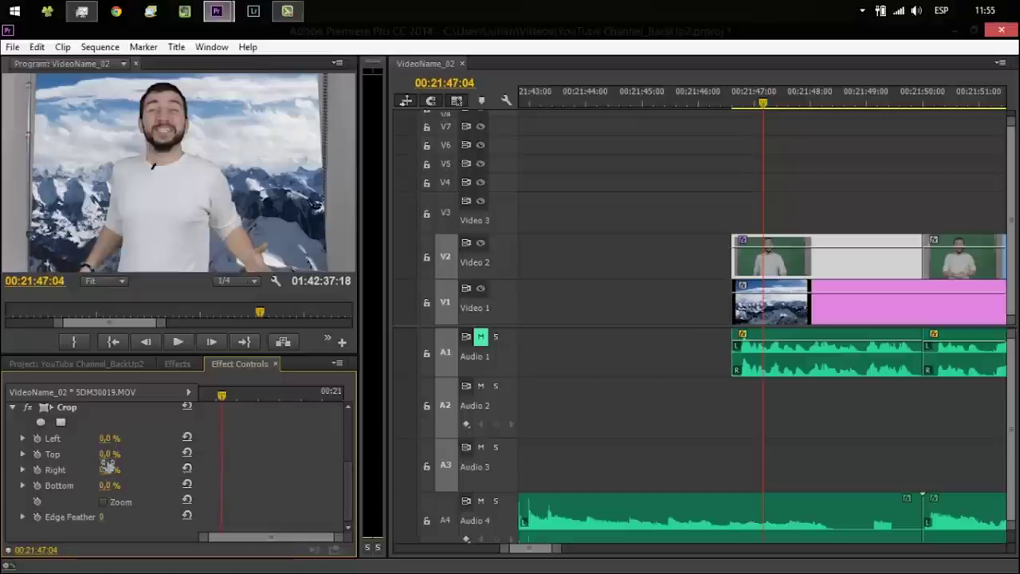
{"action": "left_click_drag", "start_coordinate": [108, 438], "coordinate": [107, 424]}
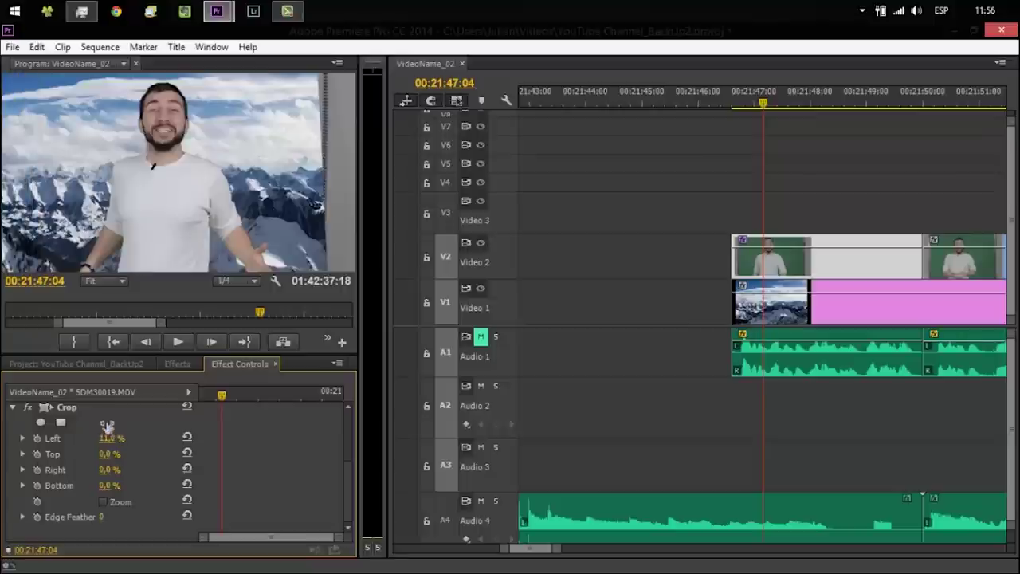
{"action": "left_click_drag", "start_coordinate": [108, 424], "coordinate": [117, 432]}
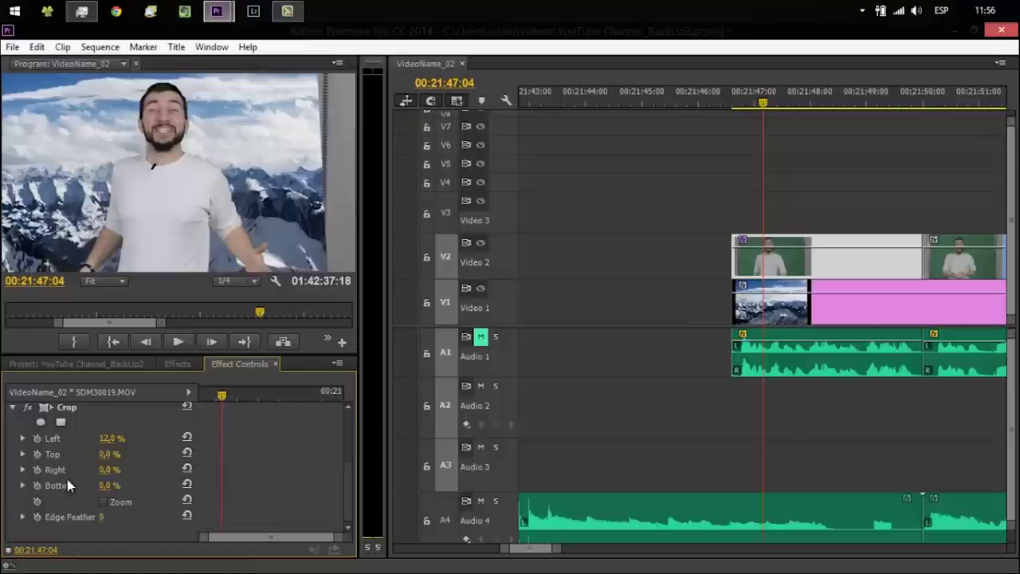
{"action": "left_click_drag", "start_coordinate": [108, 470], "coordinate": [108, 465]}
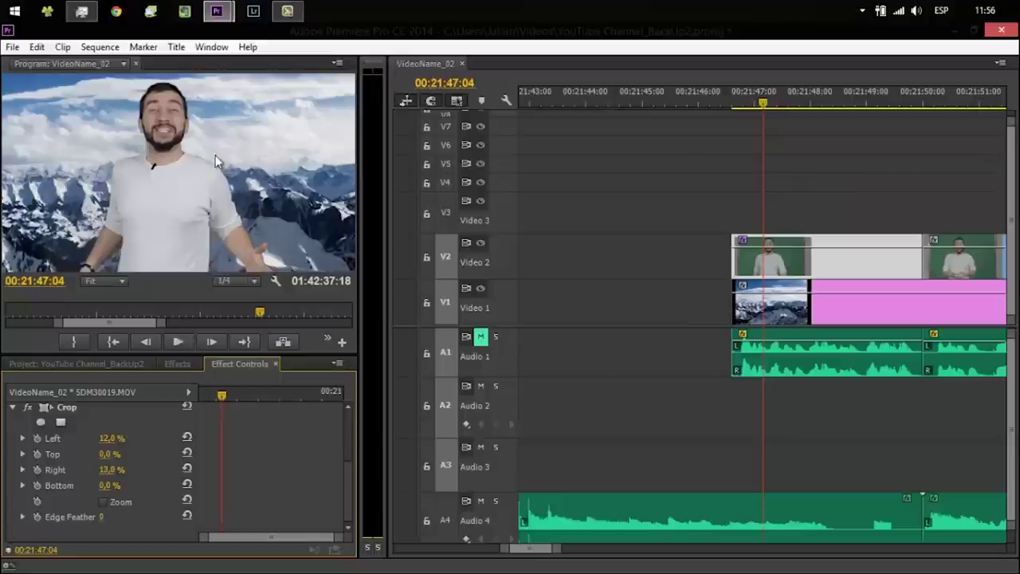
Step: Expand the Sharpen settings of the first Video 2 presenter clip and review its applied effects
{"action": "left_click", "coordinate": [766, 269]}
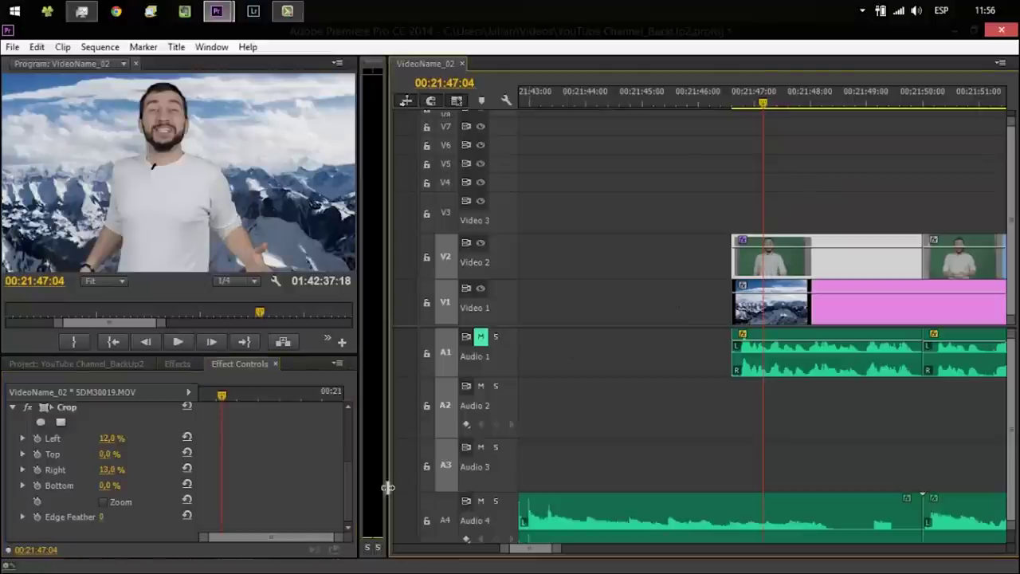
{"action": "left_click_drag", "start_coordinate": [346, 514], "coordinate": [349, 477]}
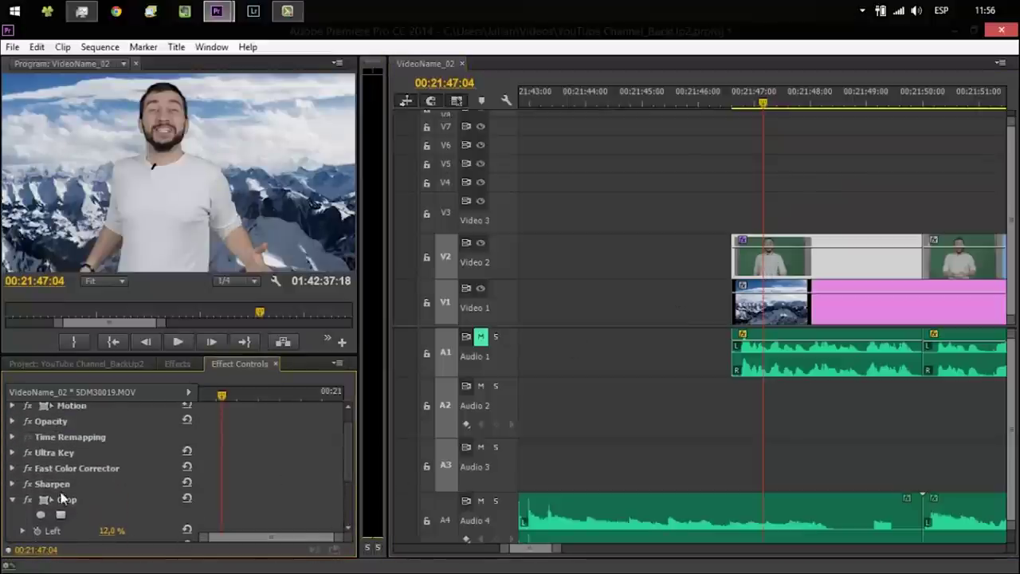
{"action": "left_click", "coordinate": [12, 484]}
{"action": "left_click_drag", "start_coordinate": [349, 460], "coordinate": [337, 500]}
{"action": "left_click_drag", "start_coordinate": [337, 505], "coordinate": [348, 455]}
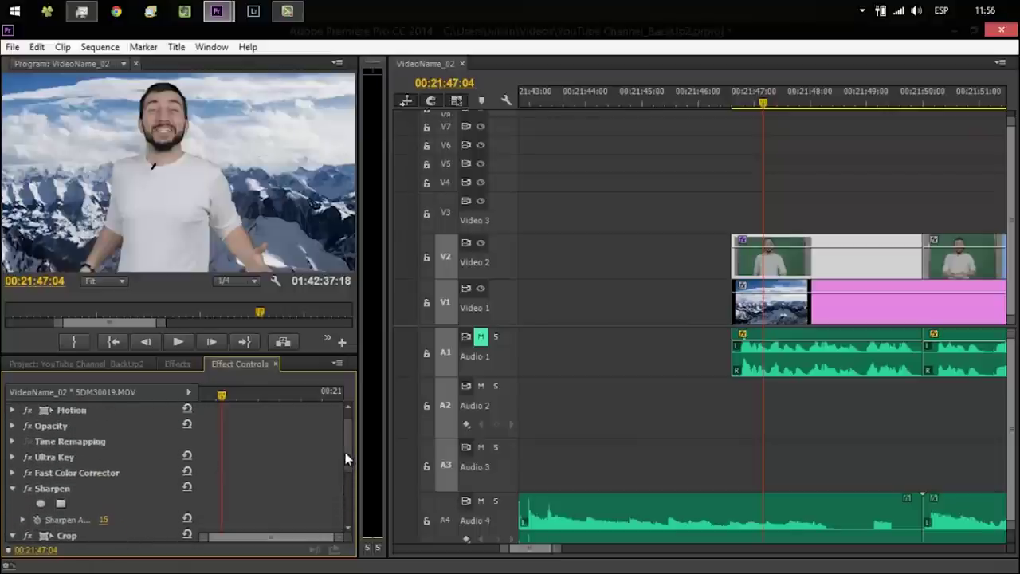
Step: In the presenter clip's Ultra Key effect, adjust the Matte Generation Pedestal to about 98
{"action": "left_click", "coordinate": [12, 456]}
{"action": "left_click_drag", "start_coordinate": [353, 441], "coordinate": [350, 465]}
{"action": "mouse_move", "coordinate": [107, 488]}
{"action": "left_mouse_down"}
{"action": "mouse_move", "coordinate": [106, 445]}
{"action": "mouse_move", "coordinate": [119, 473]}
{"action": "left_mouse_up"}
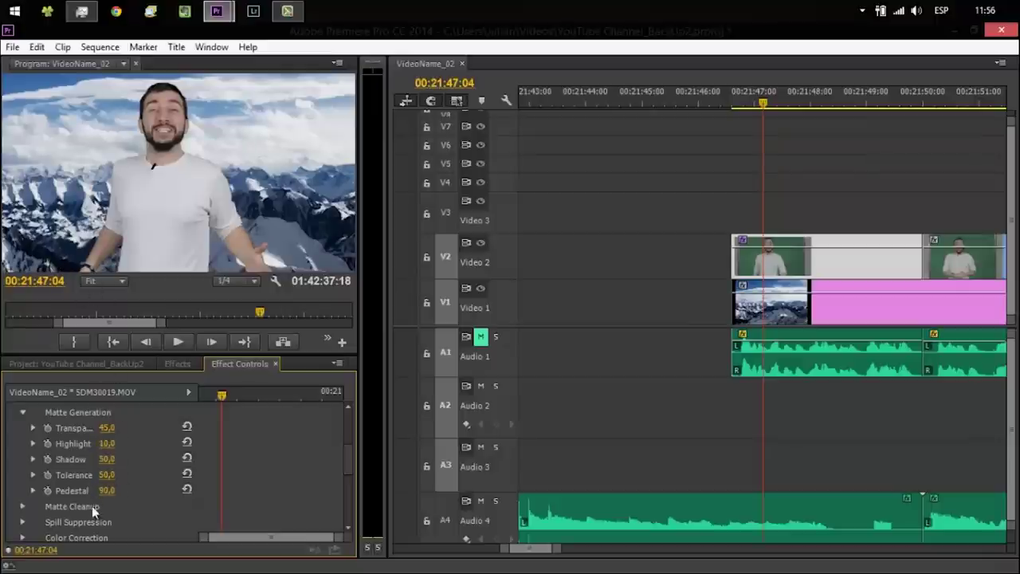
{"action": "left_click_drag", "start_coordinate": [100, 489], "coordinate": [99, 526]}
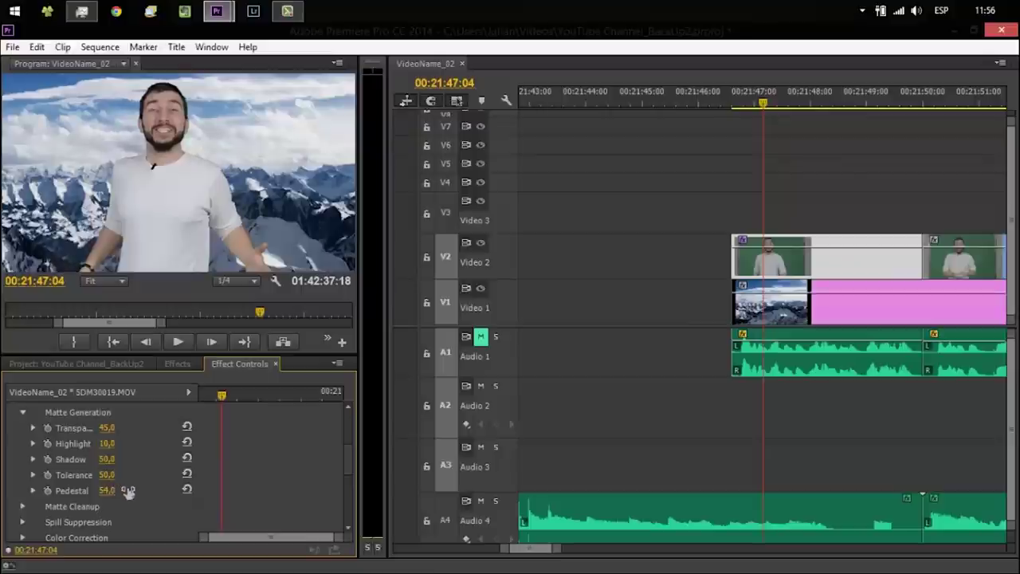
{"action": "left_click_drag", "start_coordinate": [114, 488], "coordinate": [106, 408]}
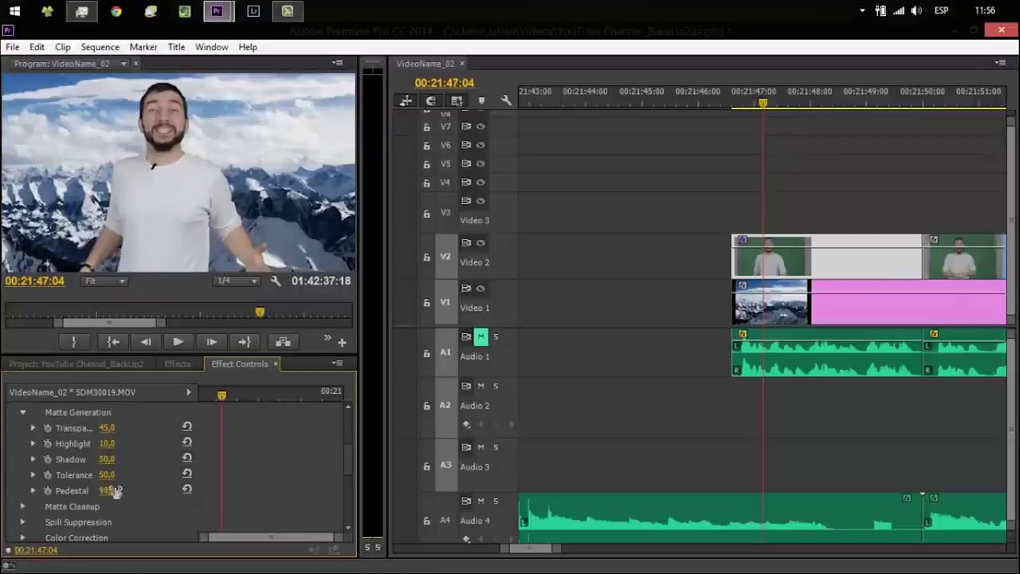
Step: Collapse the Ultra Key, Sharpen and Crop settings of the presenter clip
{"action": "left_click_drag", "start_coordinate": [351, 469], "coordinate": [346, 442]}
{"action": "left_click", "coordinate": [12, 451]}
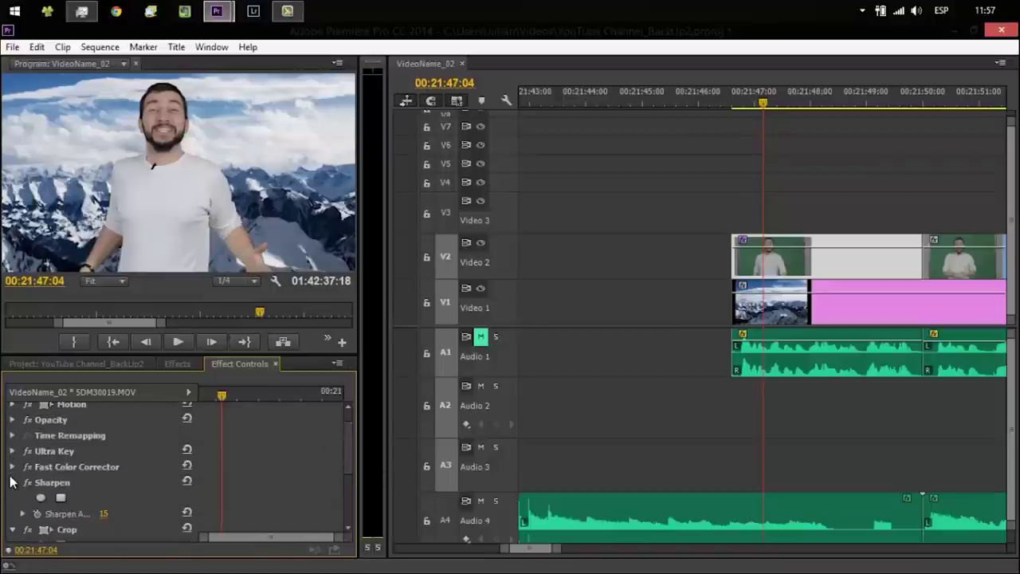
{"action": "left_click", "coordinate": [12, 482]}
{"action": "left_click", "coordinate": [12, 498]}
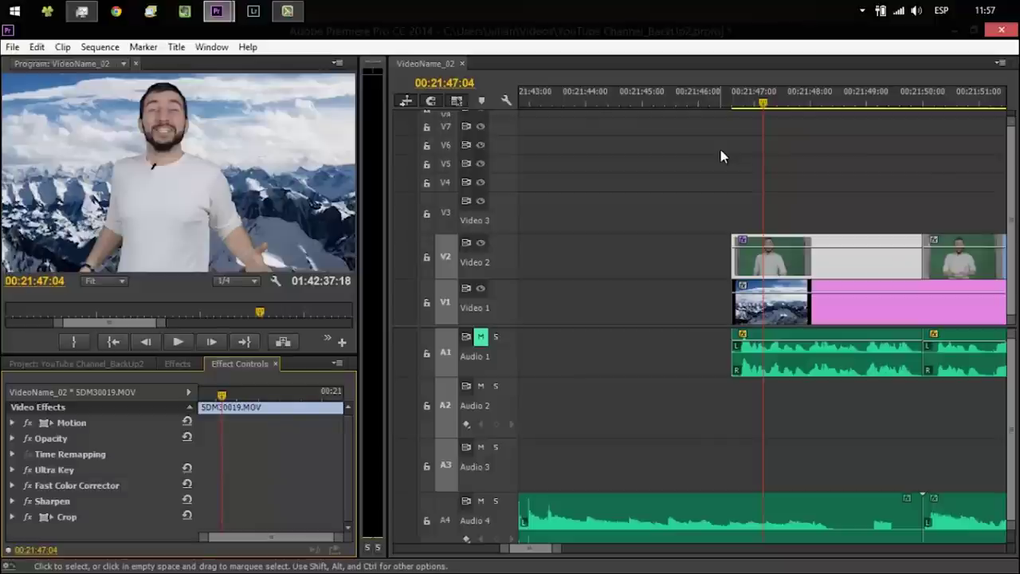
Step: Play the keyed presenter clip from 00:21:47:04 to about 00:21:50:00, and return the playhead to 00:21:47:04
{"action": "key", "text": "space"}
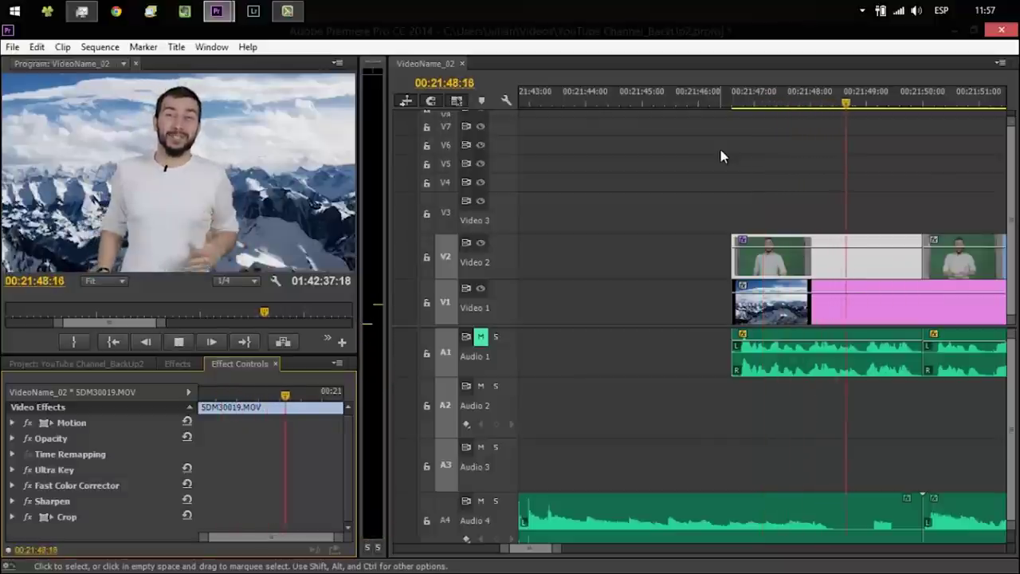
{"action": "key", "text": "space"}
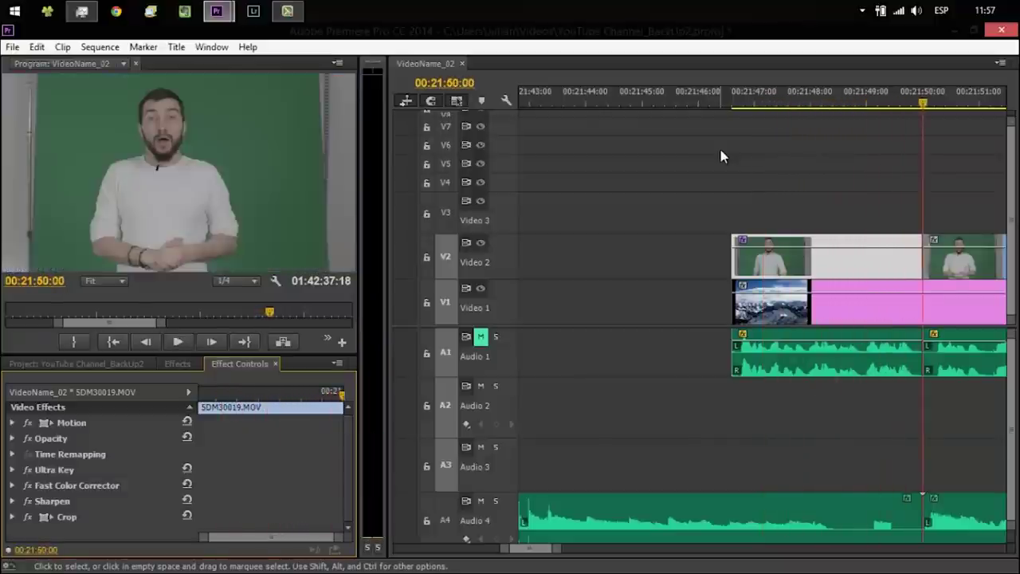
{"action": "left_click", "coordinate": [749, 105]}
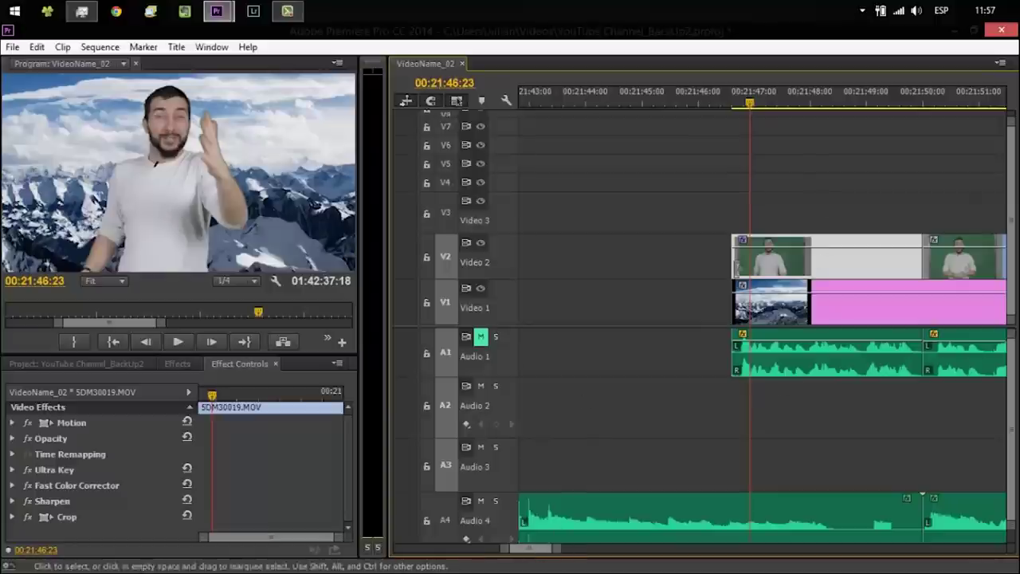
{"action": "key", "text": "shift+Right"}
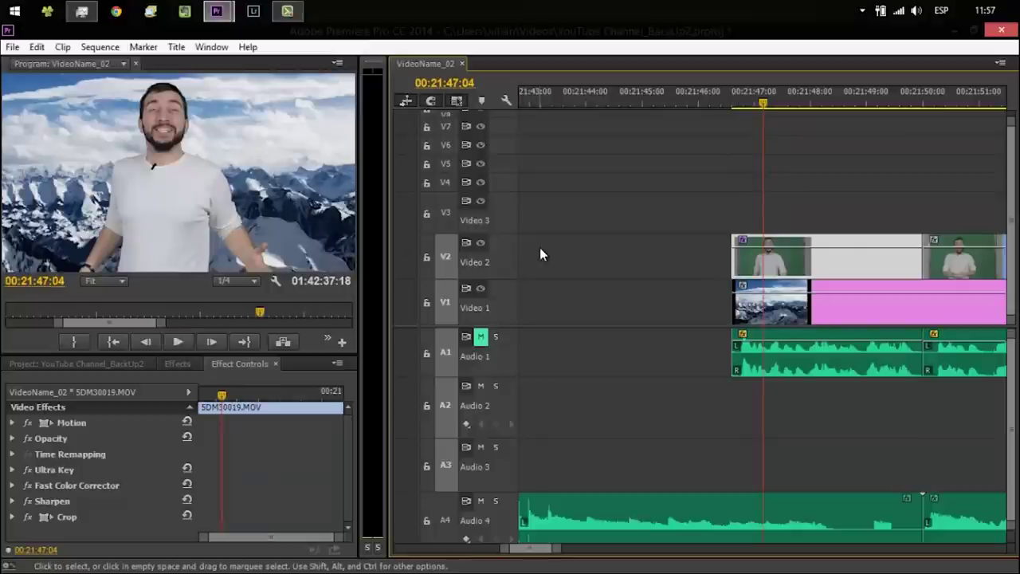
Step: Search the effects for "fast" and apply Fast Color Corrector to the first Video 2 presenter clip
{"action": "left_click", "coordinate": [779, 302]}
{"action": "left_click", "coordinate": [180, 364]}
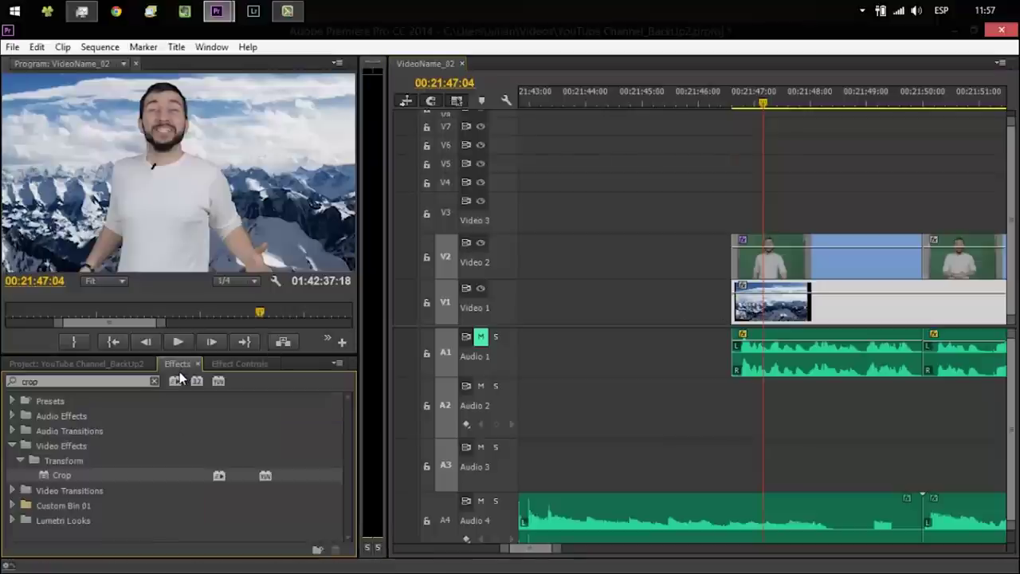
{"action": "left_click_drag", "start_coordinate": [130, 381], "coordinate": [3, 385]}
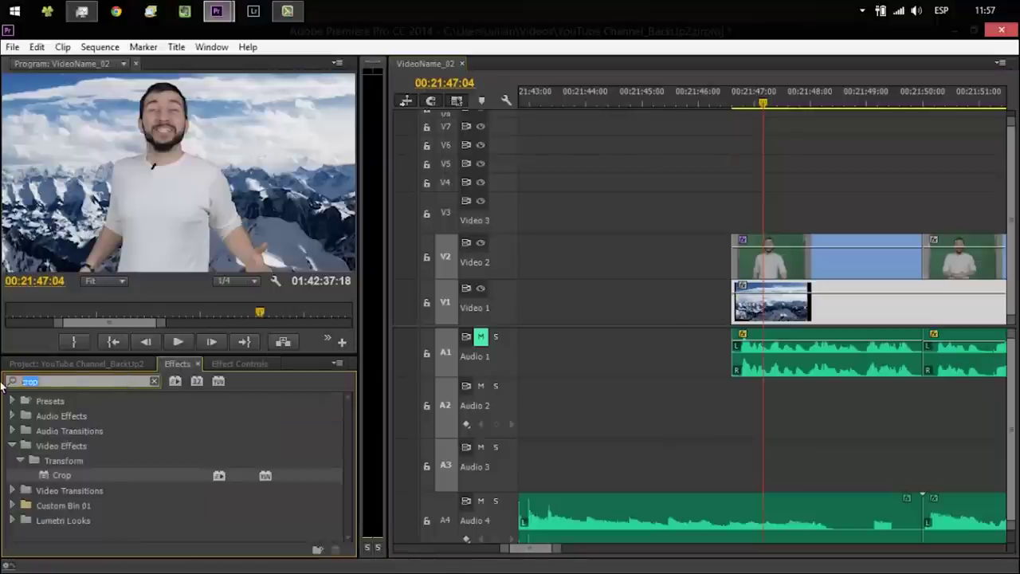
{"action": "type", "text": "fast"}
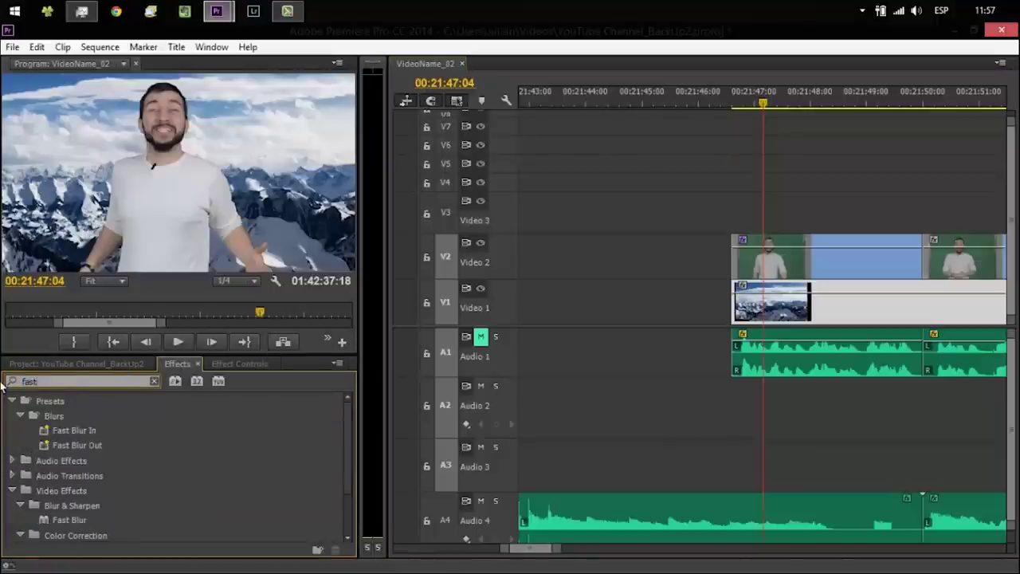
{"action": "left_click", "coordinate": [348, 538]}
{"action": "left_click", "coordinate": [348, 538]}
{"action": "left_click_drag", "start_coordinate": [98, 521], "coordinate": [741, 271]}
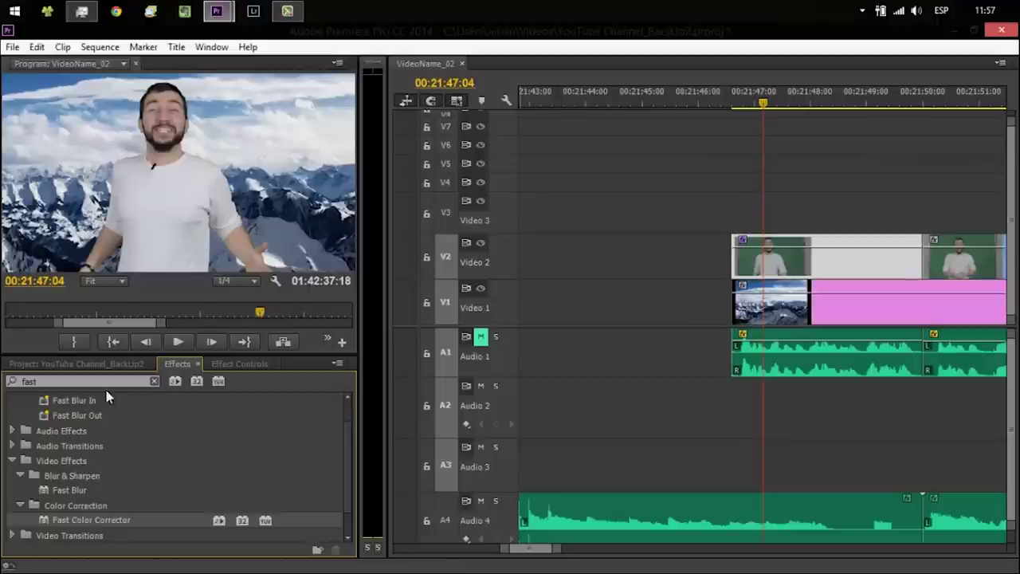
Step: Search the effects for "blur" and apply Camera Blur to the mountain image 1772257.jpg on Video 1
{"action": "left_click_drag", "start_coordinate": [85, 376], "coordinate": [4, 382]}
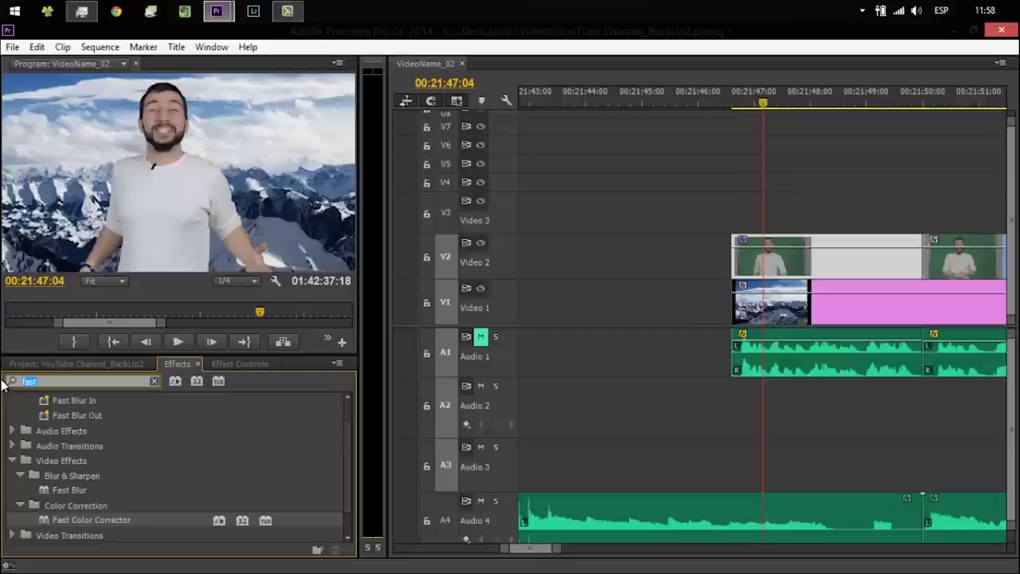
{"action": "type", "text": "blur"}
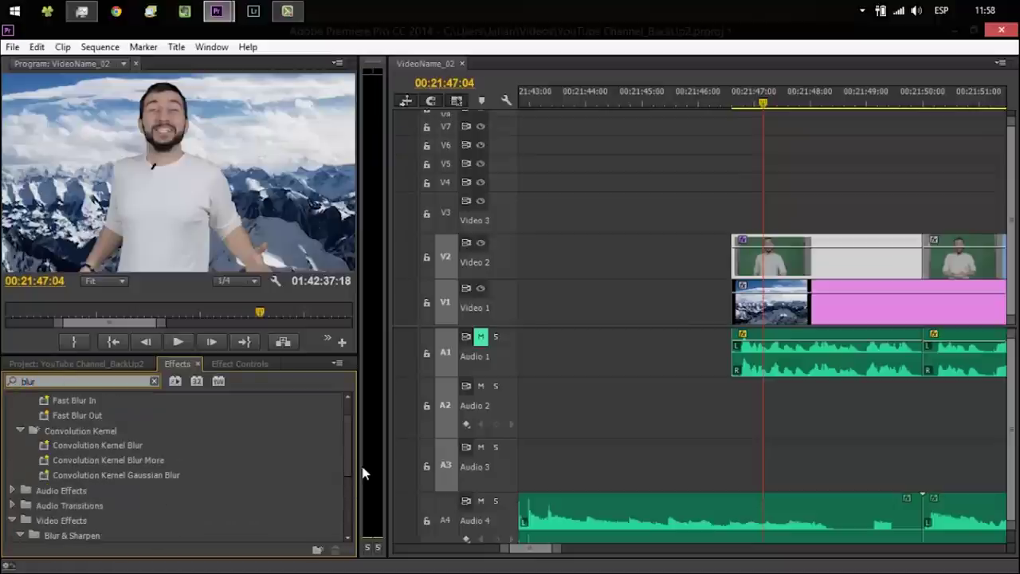
{"action": "scroll", "coordinate": [348, 442], "scroll_direction": "up", "scroll_amount": 1}
{"action": "scroll", "coordinate": [348, 470], "scroll_direction": "down", "scroll_amount": 5}
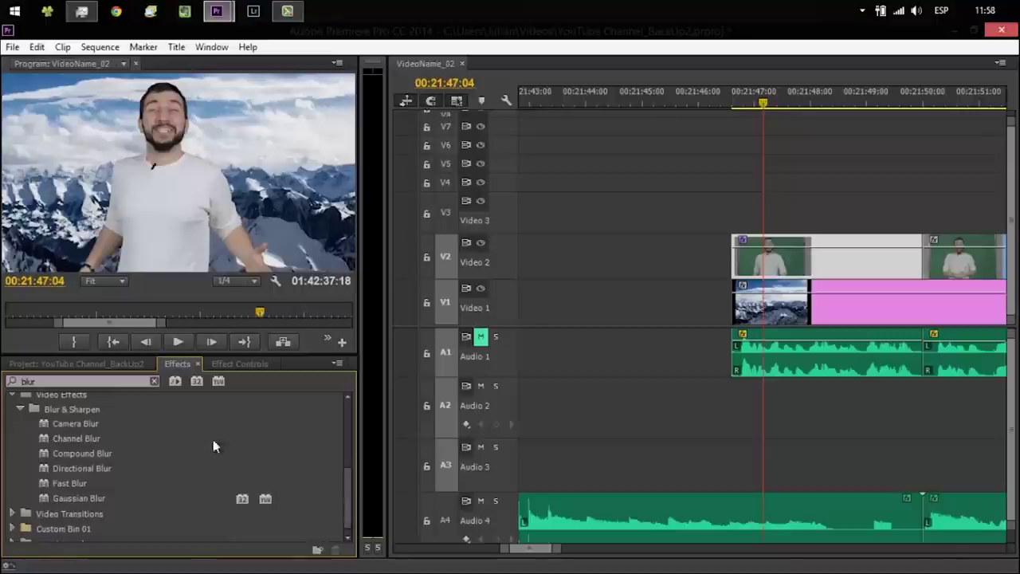
{"action": "left_click", "coordinate": [75, 424]}
{"action": "left_click_drag", "start_coordinate": [74, 428], "coordinate": [778, 317]}
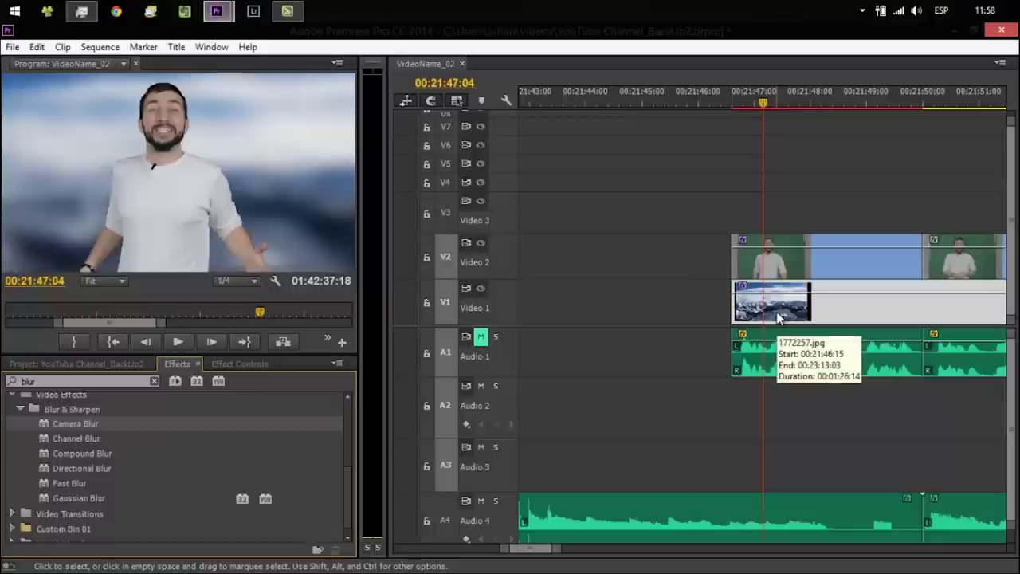
Step: Set the mountain image's Camera Blur Percent Blur to 1
{"action": "left_click", "coordinate": [220, 364]}
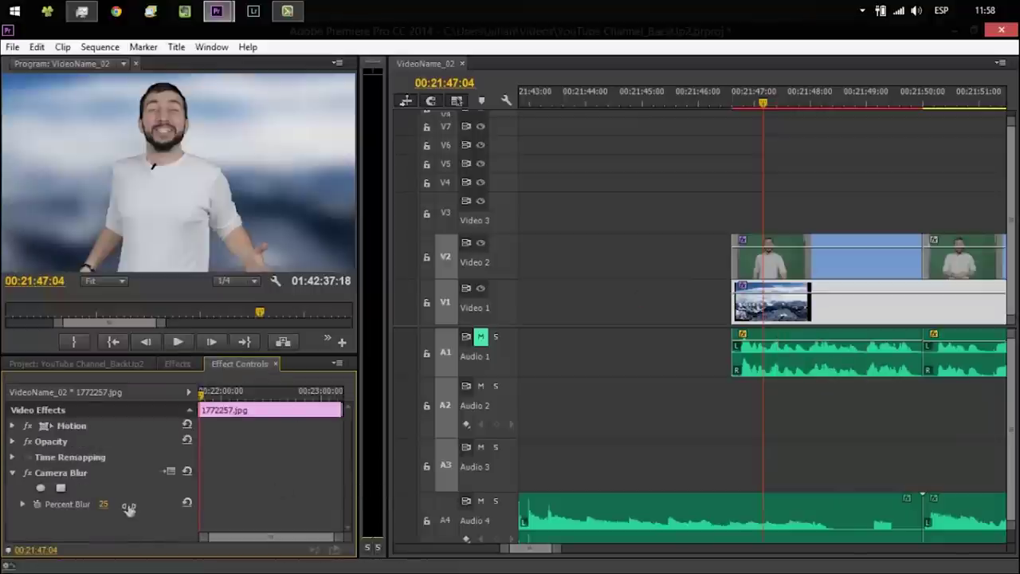
{"action": "left_click", "coordinate": [103, 504]}
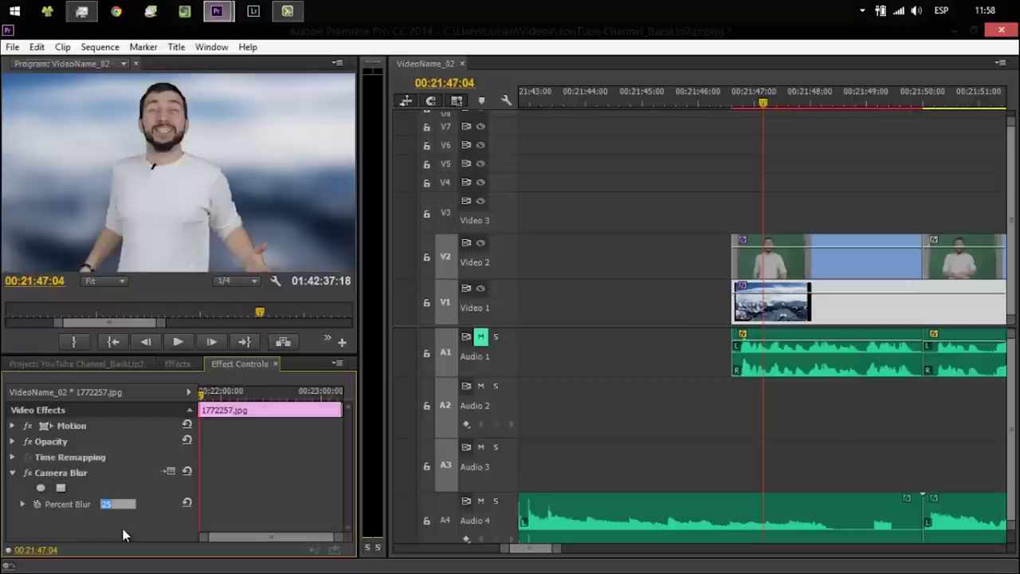
{"action": "type", "text": "1"}
{"action": "key", "text": "Return"}
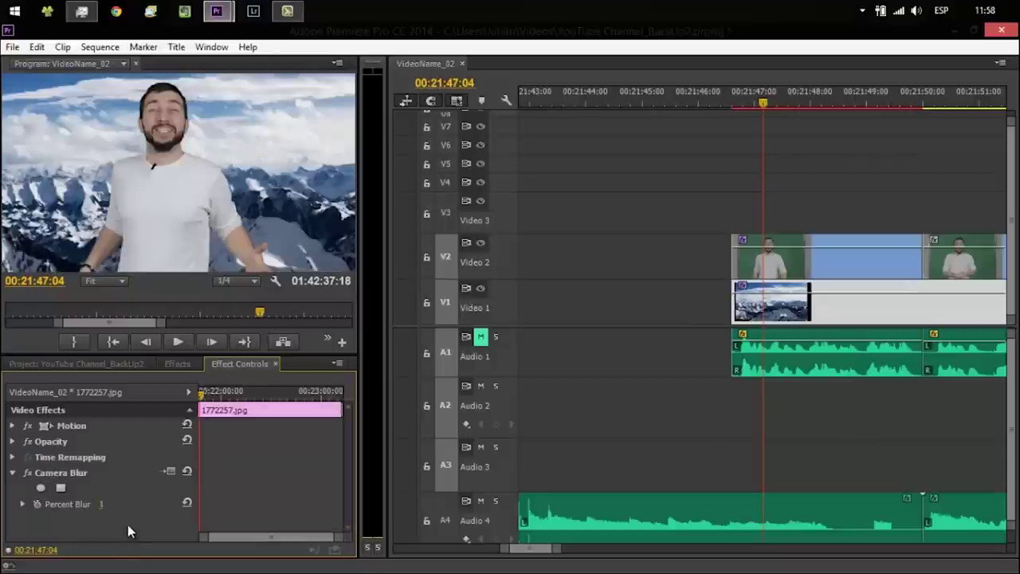
Step: Set the mountain image's Camera Blur Percent Blur to 0 and collapse the effect's settings
{"action": "left_click", "coordinate": [101, 506]}
{"action": "type", "text": "0"}
{"action": "key", "text": "Return"}
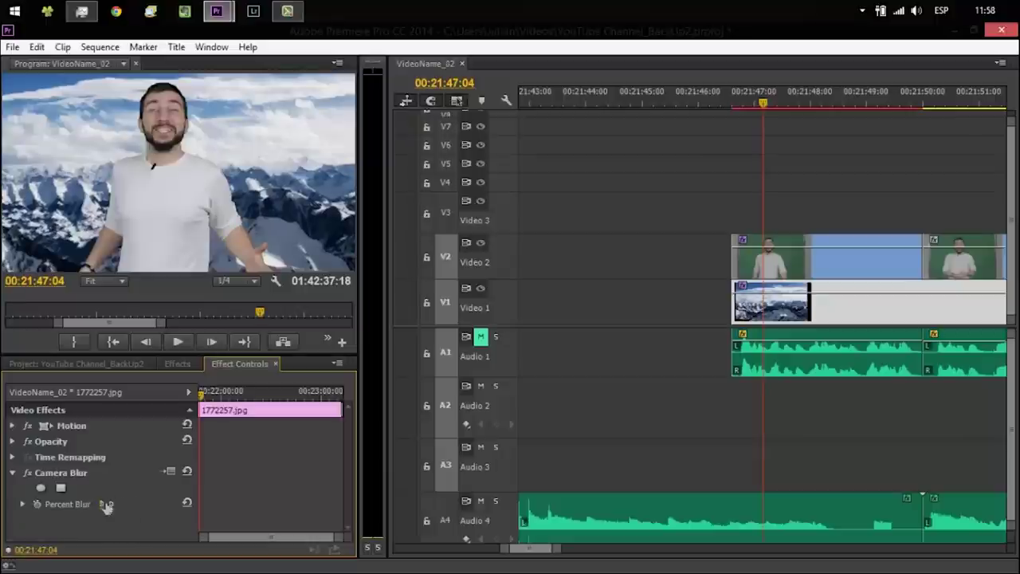
{"action": "left_click", "coordinate": [102, 504]}
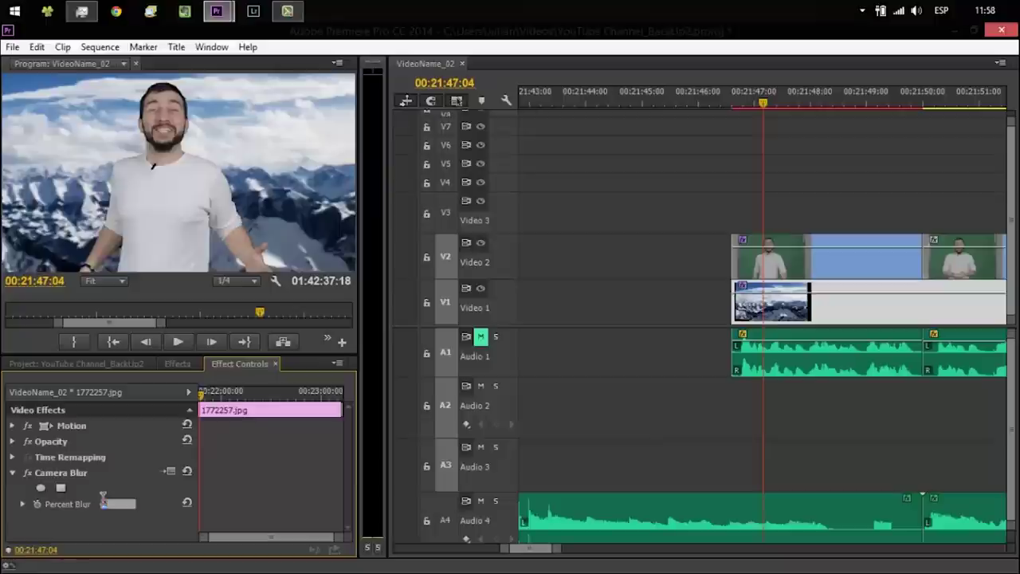
{"action": "key", "text": "Return"}
{"action": "left_click", "coordinate": [12, 473]}
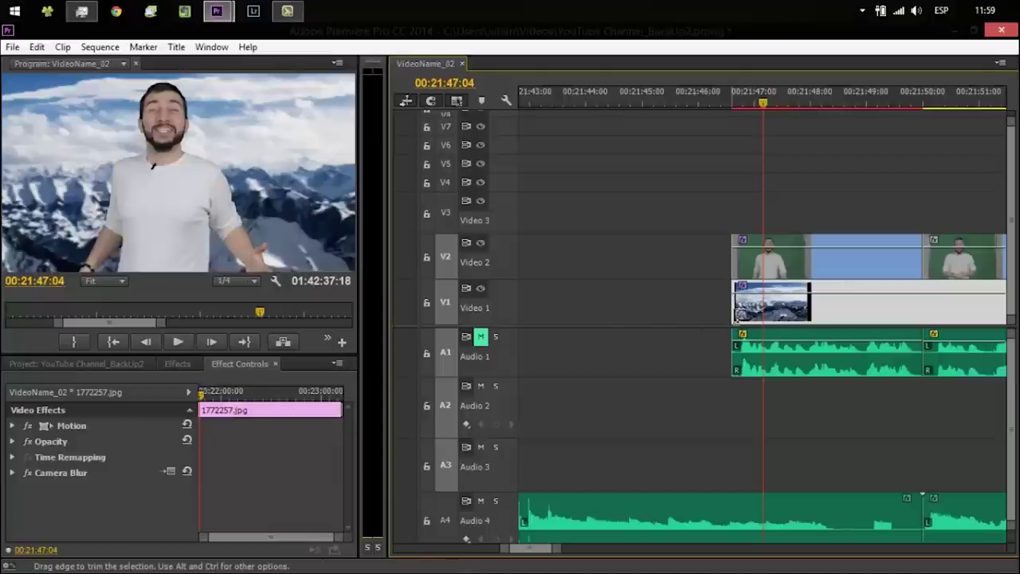
Step: Search the effects for "fast" and apply Fast Color Corrector to the mountain image on Video 1
{"action": "left_click", "coordinate": [177, 363]}
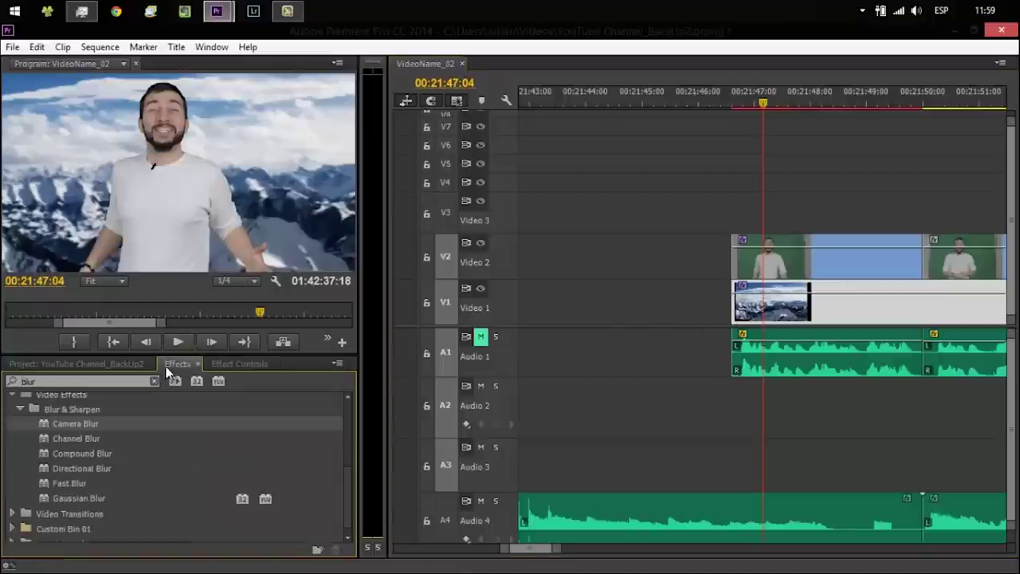
{"action": "left_click_drag", "start_coordinate": [119, 380], "coordinate": [3, 402]}
{"action": "type", "text": "fast"}
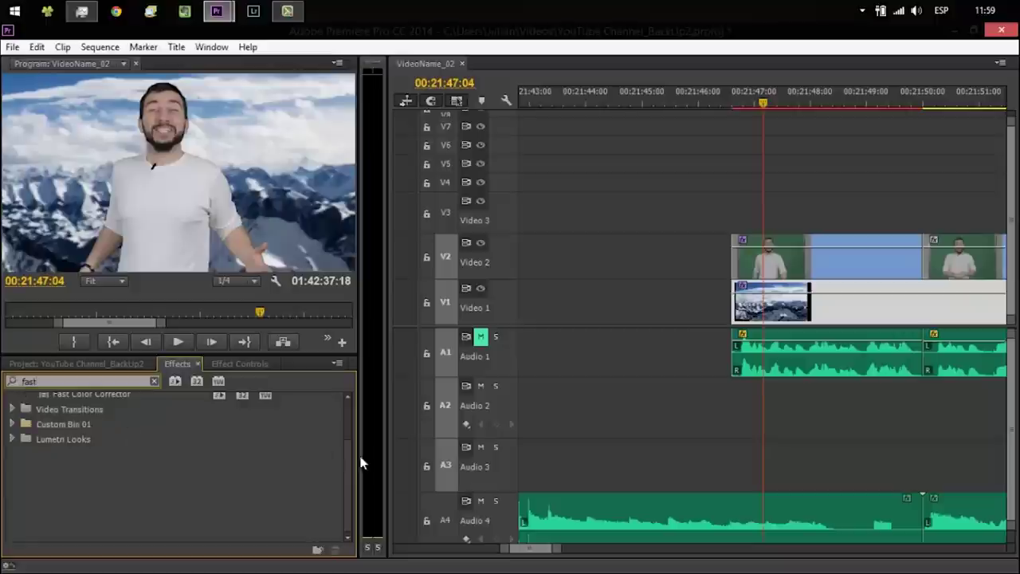
{"action": "scroll", "coordinate": [350, 476], "scroll_direction": "up", "scroll_amount": 3}
{"action": "scroll", "coordinate": [351, 476], "scroll_direction": "up", "scroll_amount": 2}
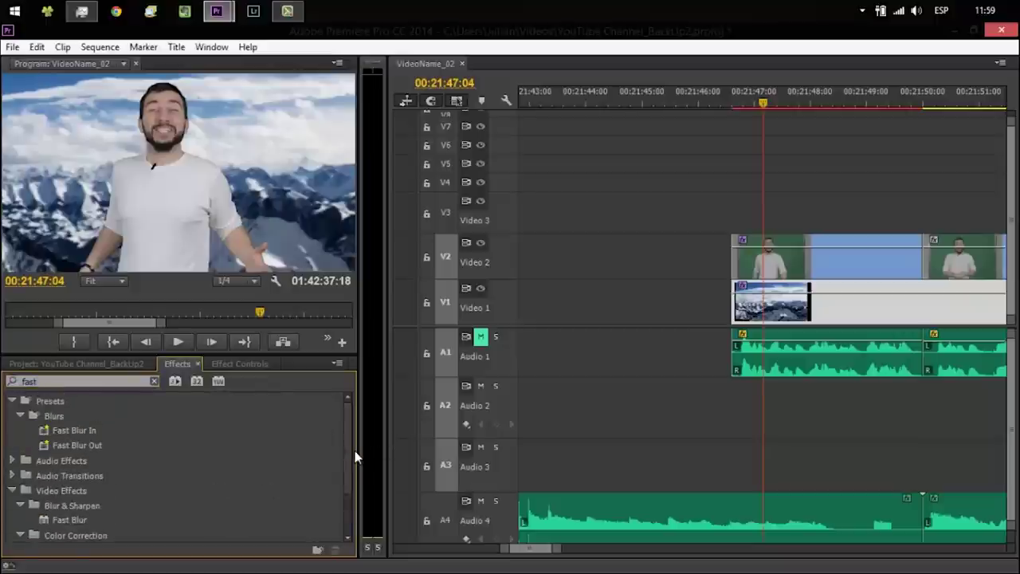
{"action": "scroll", "coordinate": [348, 467], "scroll_direction": "down", "scroll_amount": 2}
{"action": "left_click_drag", "start_coordinate": [144, 522], "coordinate": [759, 313]}
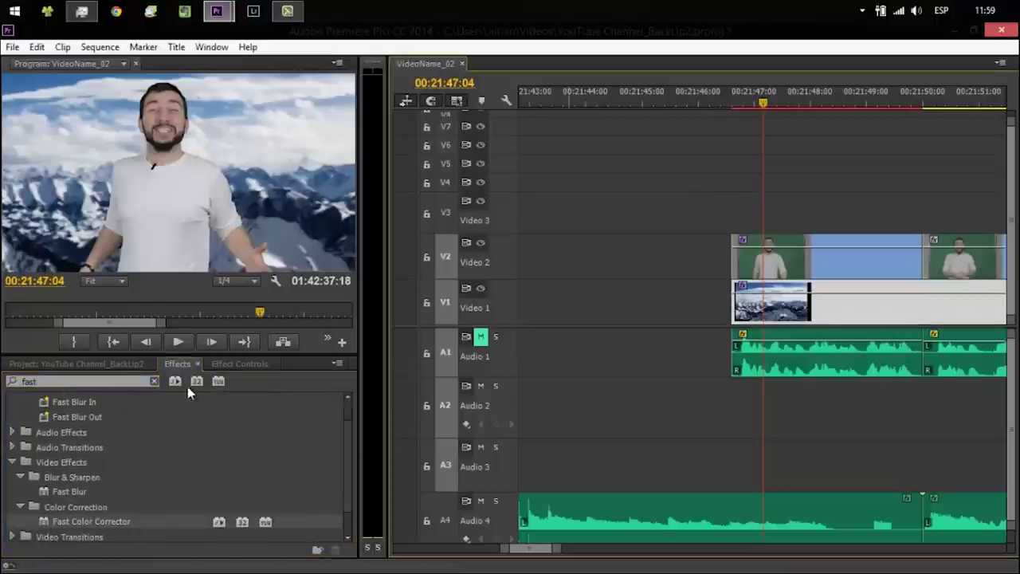
Step: Sample the mountain image's Fast Color Corrector white balance from the mountain background beside the presenter
{"action": "left_click", "coordinate": [227, 364]}
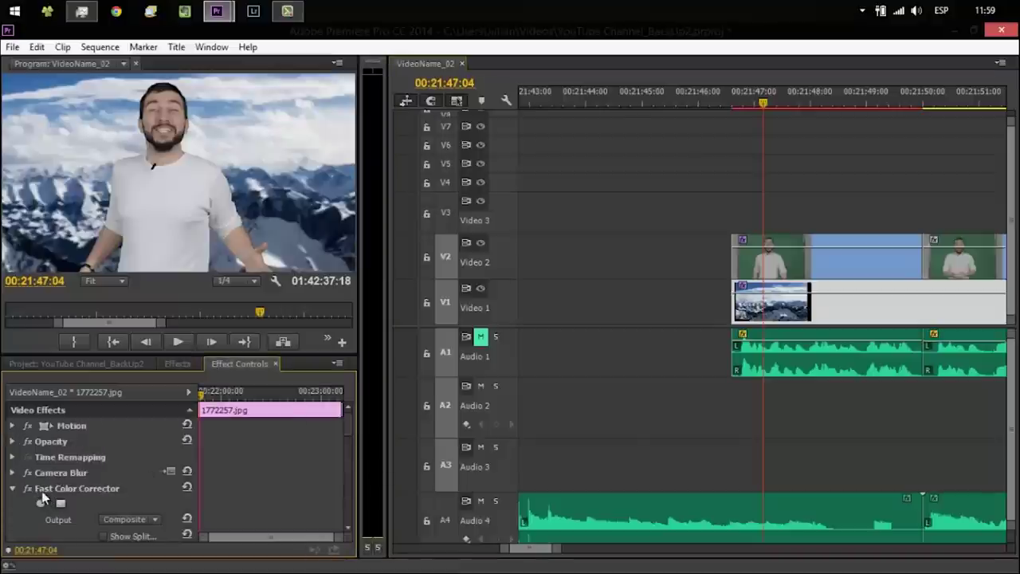
{"action": "left_click_drag", "start_coordinate": [347, 431], "coordinate": [351, 470]}
{"action": "scroll", "coordinate": [350, 470], "scroll_direction": "up", "scroll_amount": 5}
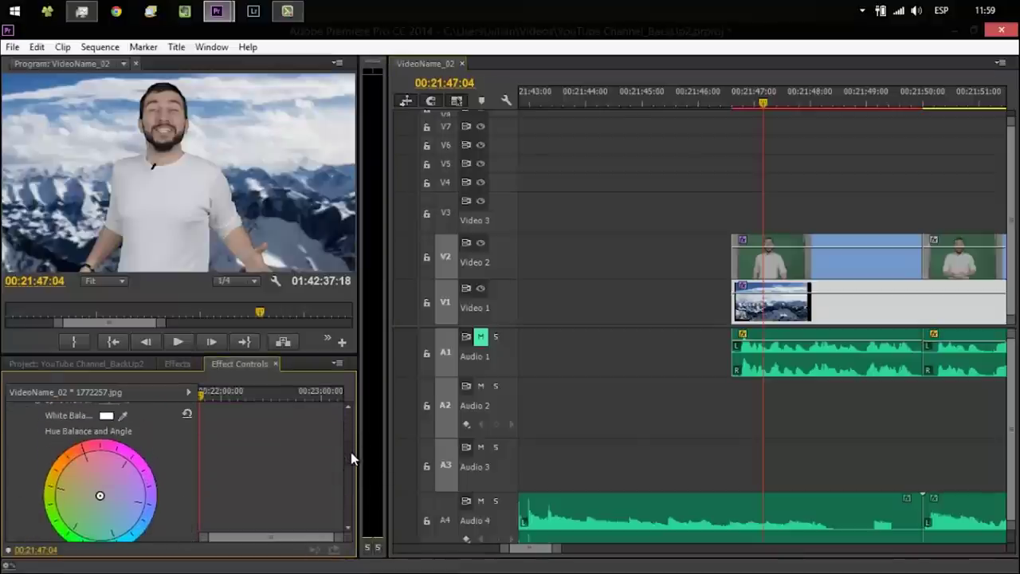
{"action": "left_click", "coordinate": [122, 450]}
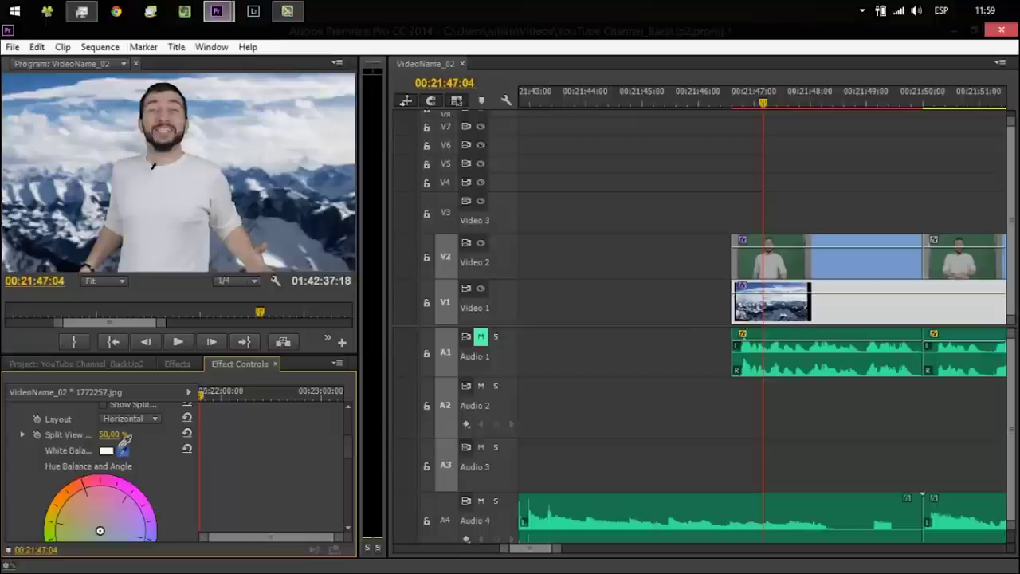
{"action": "left_click", "coordinate": [255, 188]}
Step: Shift the hue balance of the mountain image's Fast Color Corrector slightly from the wheel's centre towards red
{"action": "scroll", "coordinate": [349, 451], "scroll_direction": "down", "scroll_amount": 3}
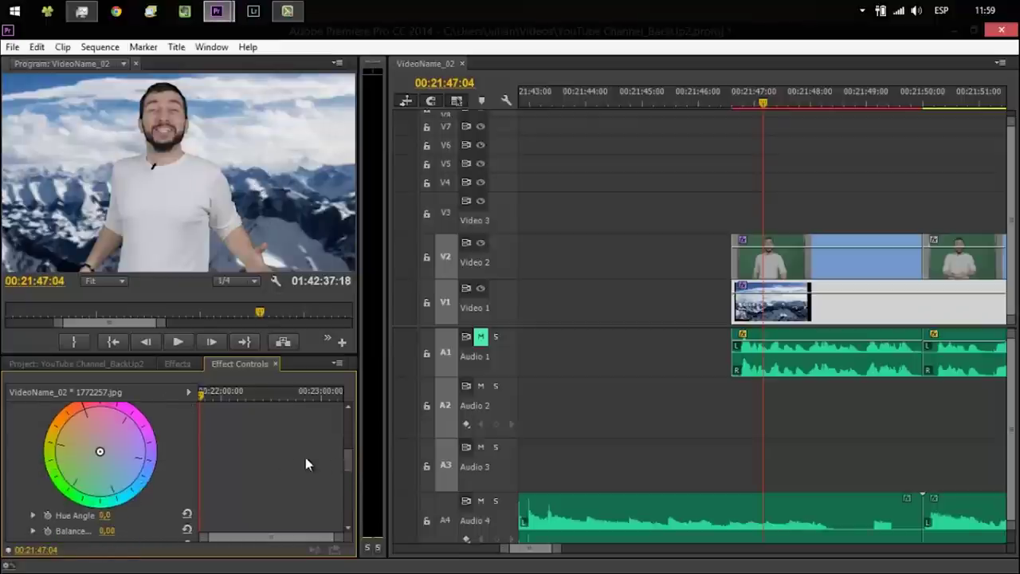
{"action": "left_click_drag", "start_coordinate": [100, 454], "coordinate": [97, 447]}
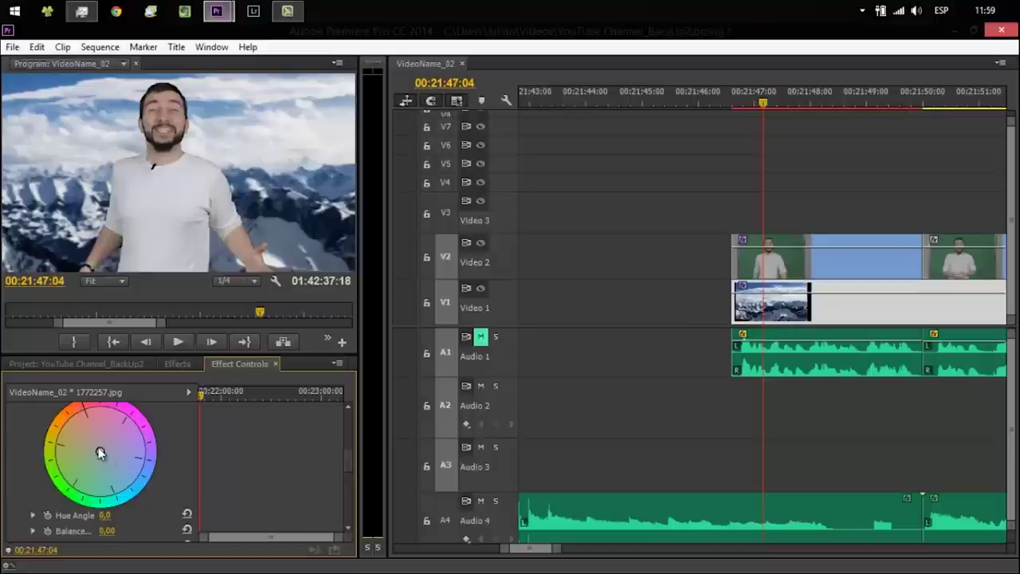
Step: Select the presenter clip on Video 2 and delete its second Fast Color Corrector, the one listed below Crop
{"action": "left_click", "coordinate": [829, 274]}
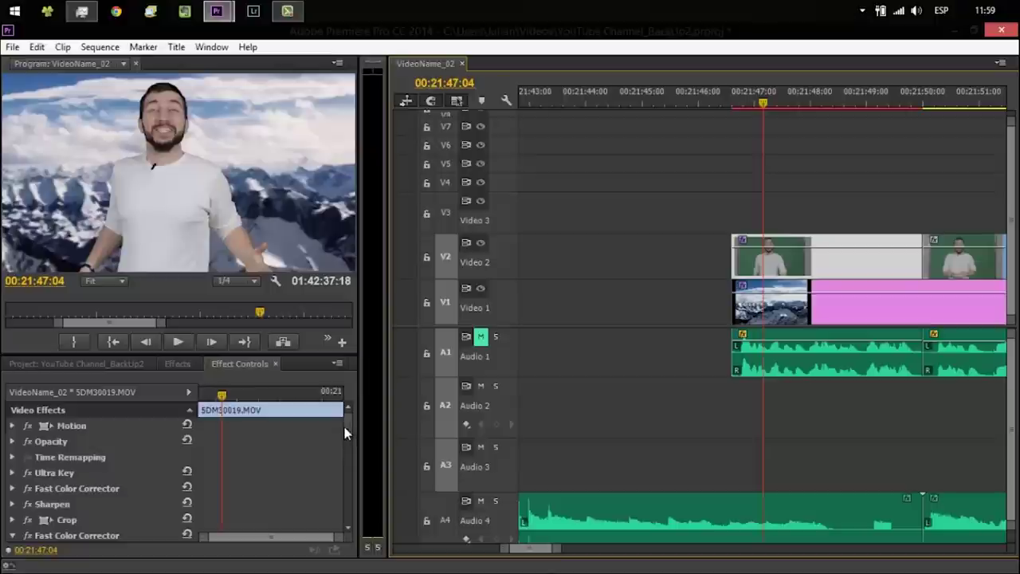
{"action": "left_click", "coordinate": [146, 536]}
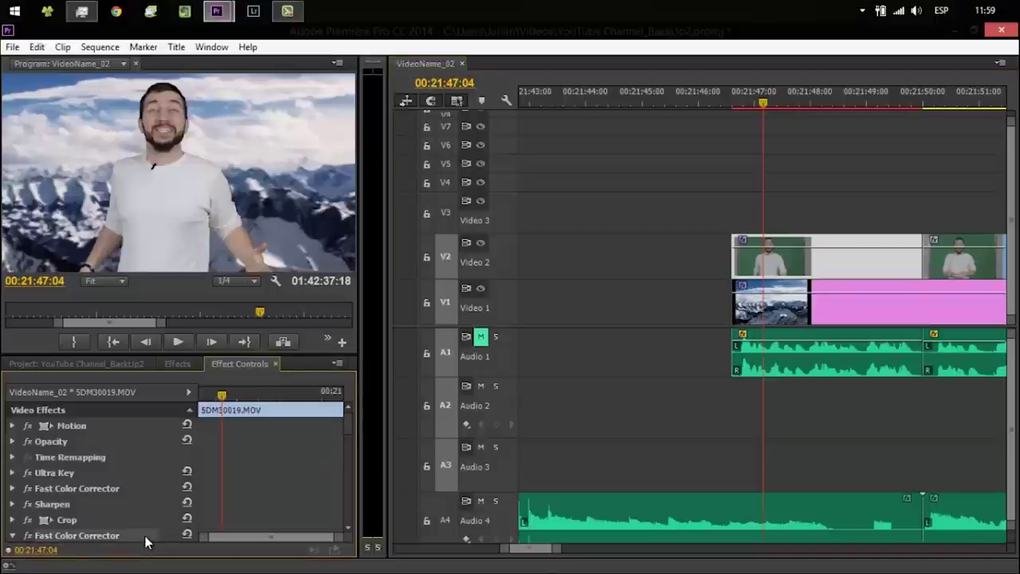
{"action": "key", "text": "Delete"}
Step: In the presenter clip's remaining Fast Color Corrector, shift the hue balance towards blue and set the white input level to 187.1
{"action": "left_click", "coordinate": [17, 492]}
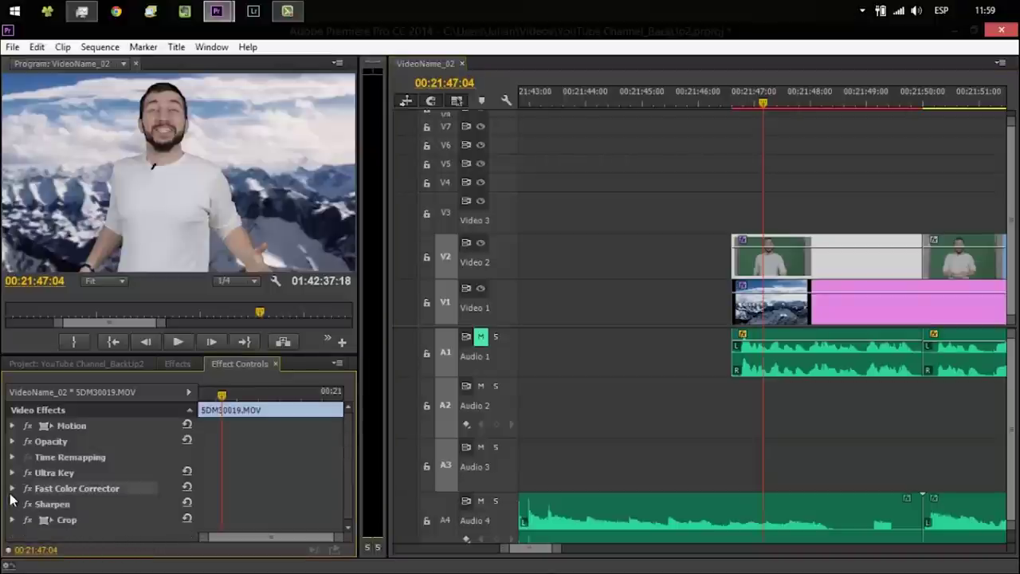
{"action": "left_click", "coordinate": [14, 489]}
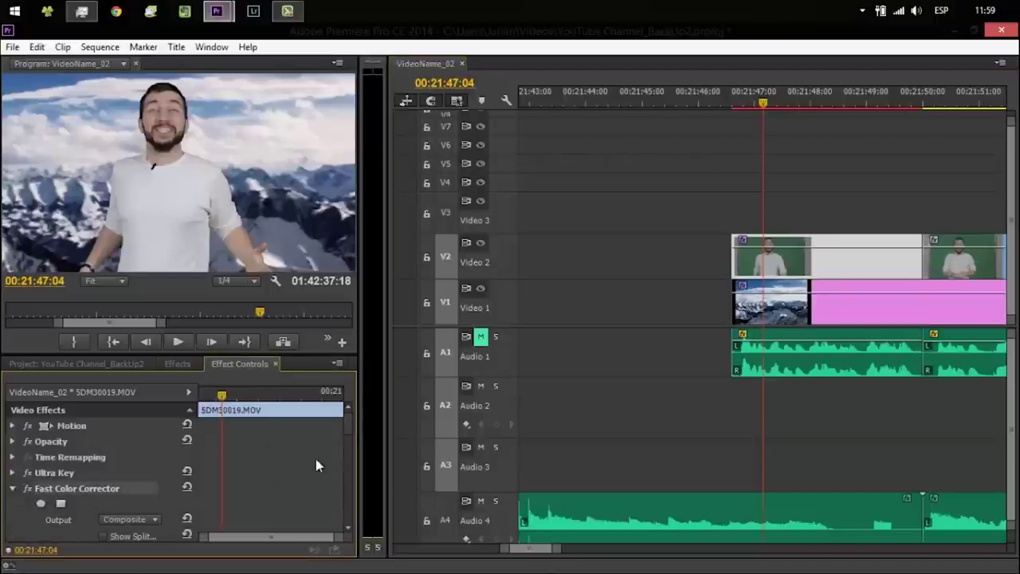
{"action": "left_click_drag", "start_coordinate": [351, 425], "coordinate": [353, 460]}
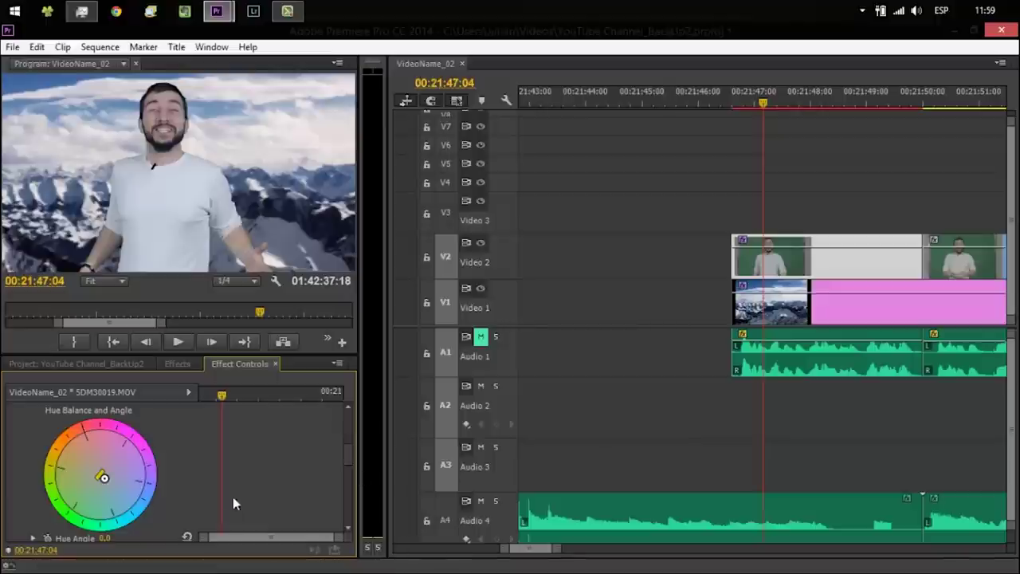
{"action": "scroll", "coordinate": [346, 471], "scroll_direction": "down", "scroll_amount": 6}
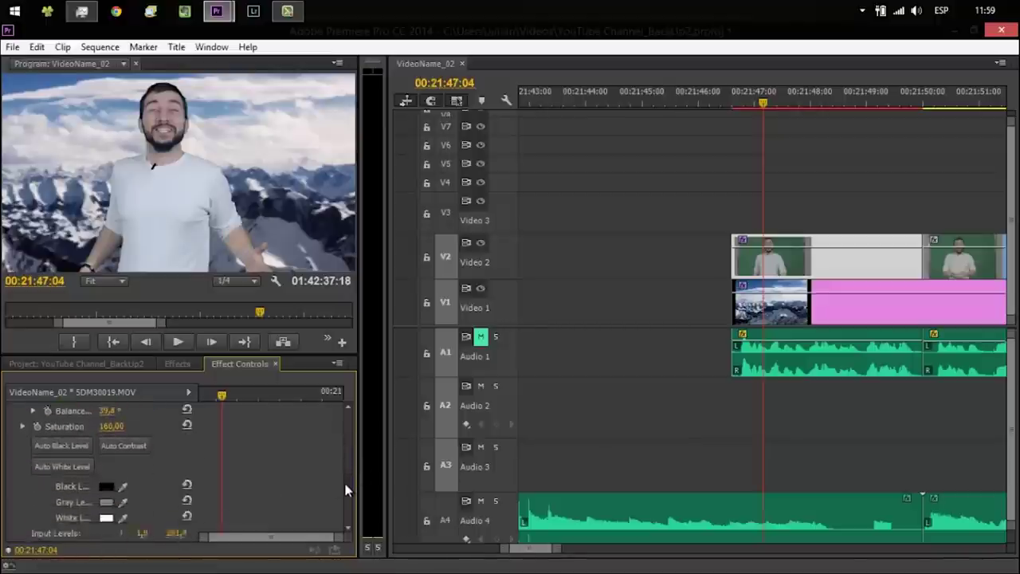
{"action": "left_click_drag", "start_coordinate": [154, 490], "coordinate": [146, 497]}
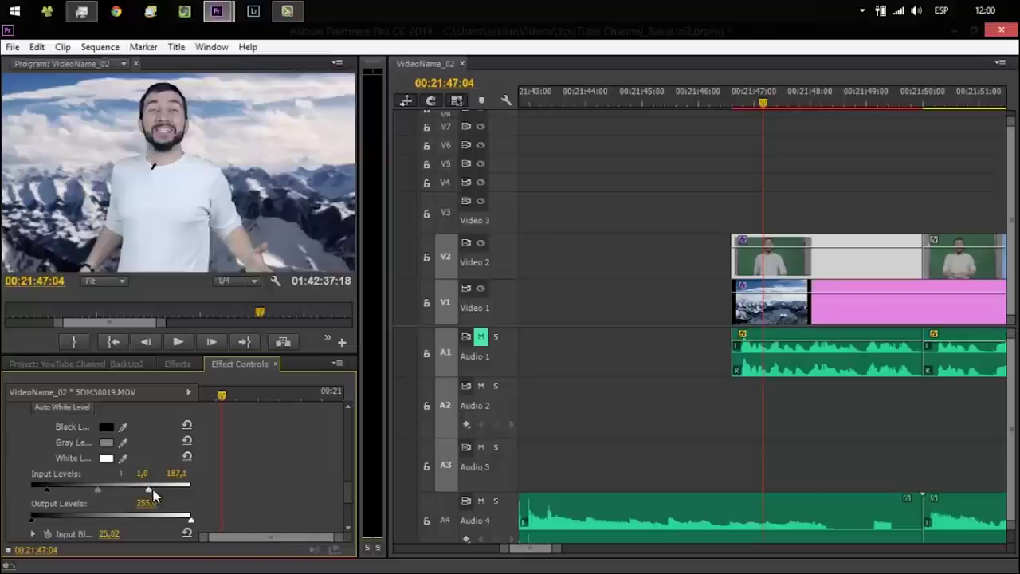
{"action": "scroll", "coordinate": [347, 492], "scroll_direction": "up", "scroll_amount": 5}
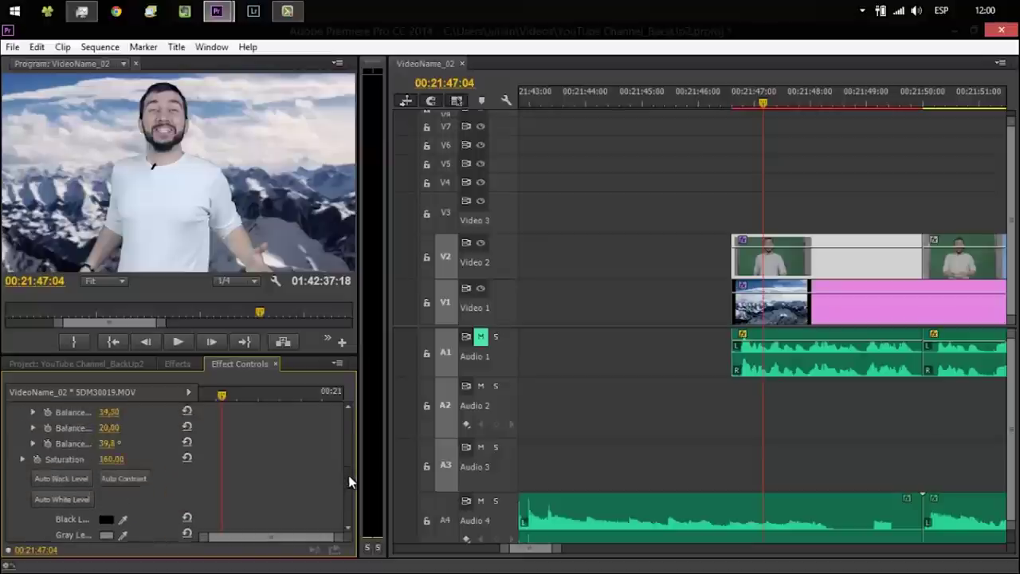
{"action": "scroll", "coordinate": [348, 486], "scroll_direction": "down", "scroll_amount": 4}
{"action": "left_click_drag", "start_coordinate": [348, 494], "coordinate": [347, 433]}
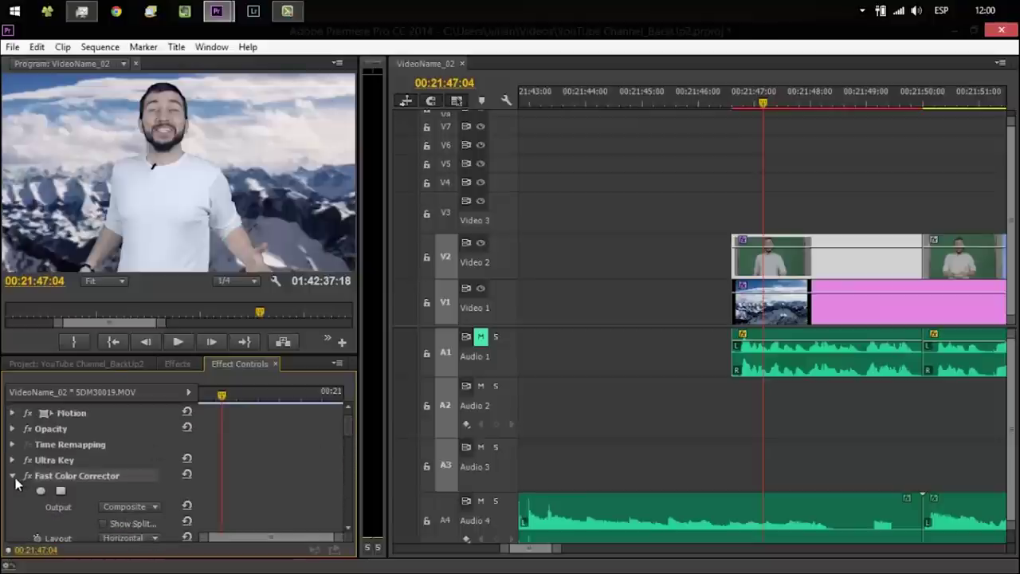
{"action": "left_click", "coordinate": [14, 476]}
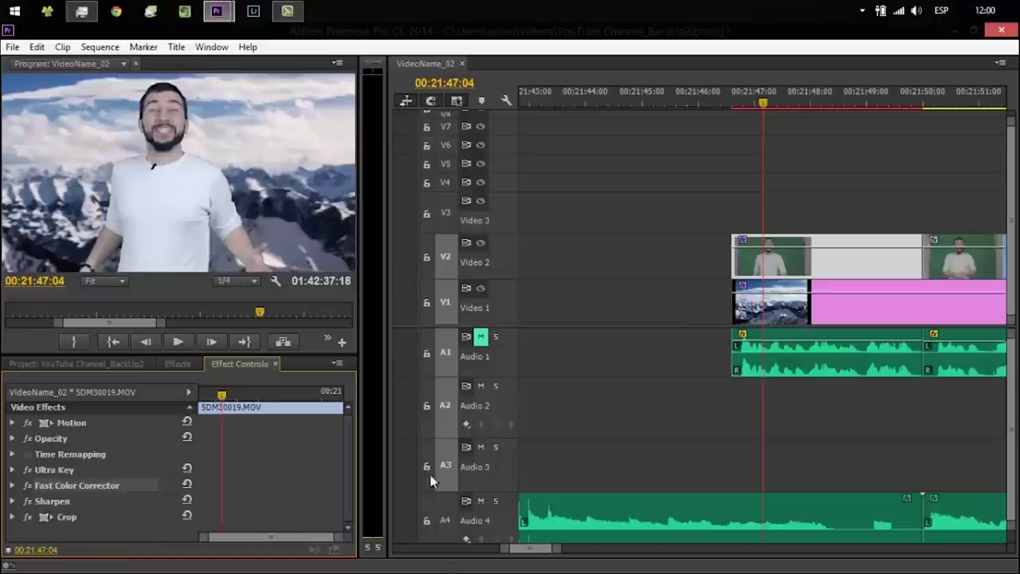
Step: Play the color-matched composite from 00:21:47:04 to check the presenter against the mountain background
{"action": "left_click_drag", "start_coordinate": [558, 548], "coordinate": [585, 565]}
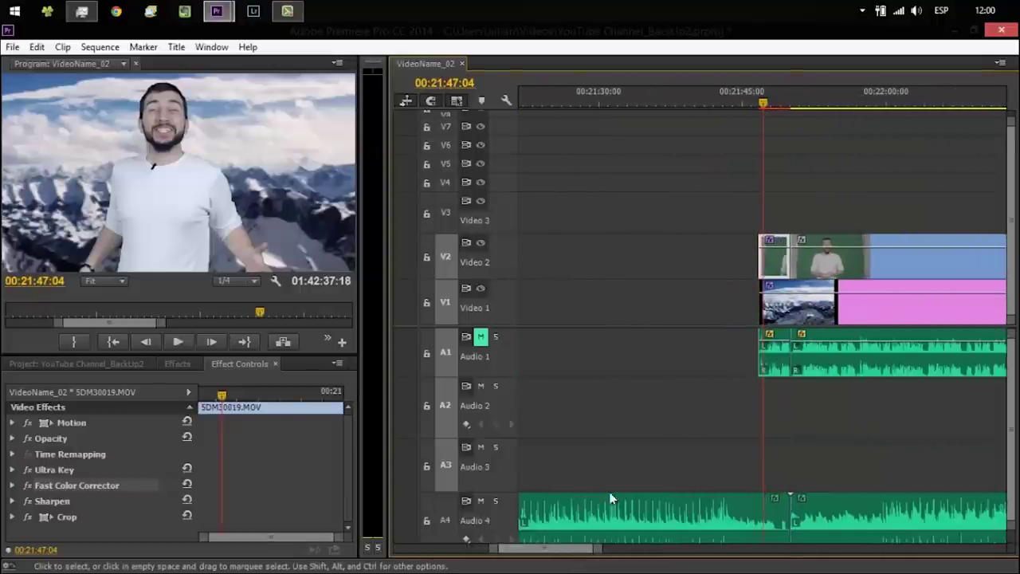
{"action": "left_click", "coordinate": [658, 429]}
{"action": "key", "text": "space"}
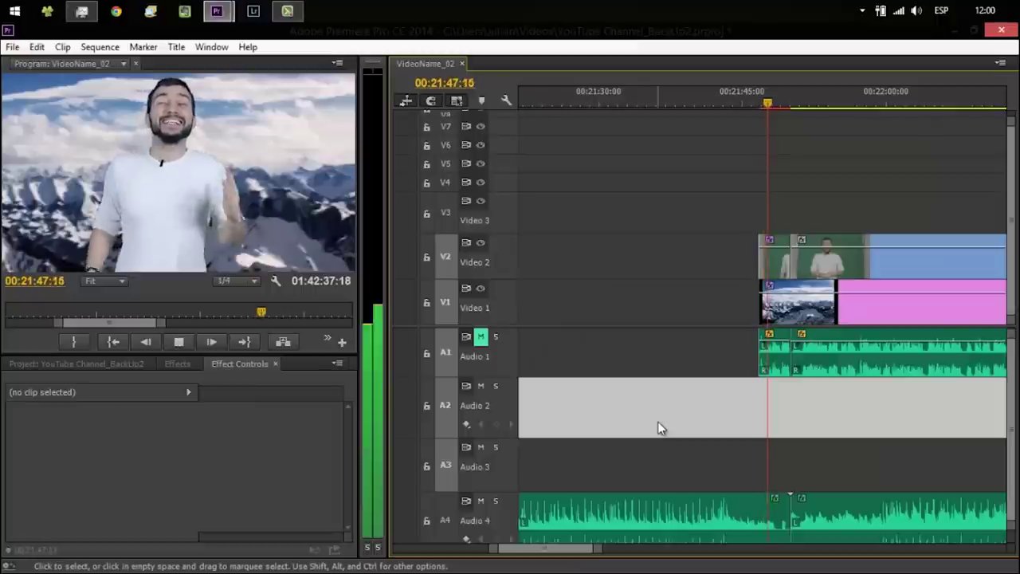
{"action": "key", "text": "space"}
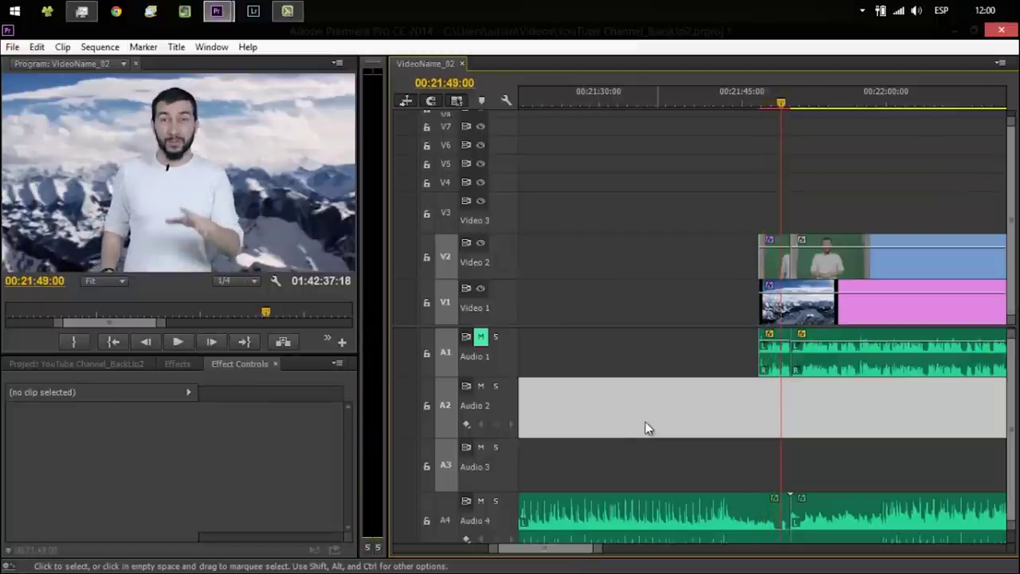
Step: Search the effects for "sixt", browse the Lumetri style previews and try the Dreams 1 look on the presenter clip
{"action": "left_click", "coordinate": [177, 364]}
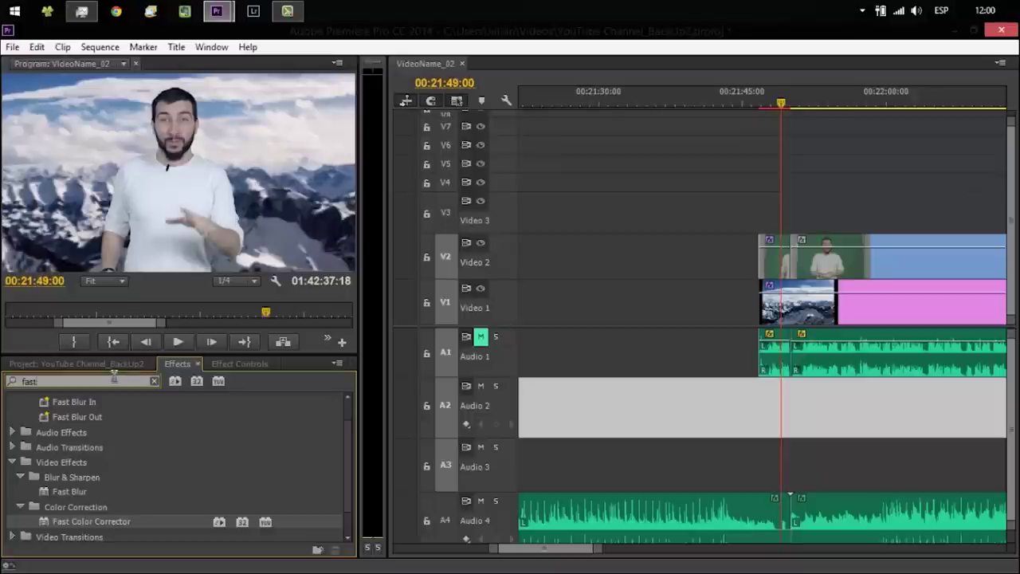
{"action": "left_click_drag", "start_coordinate": [108, 380], "coordinate": [1, 389]}
{"action": "type", "text": "sixt"}
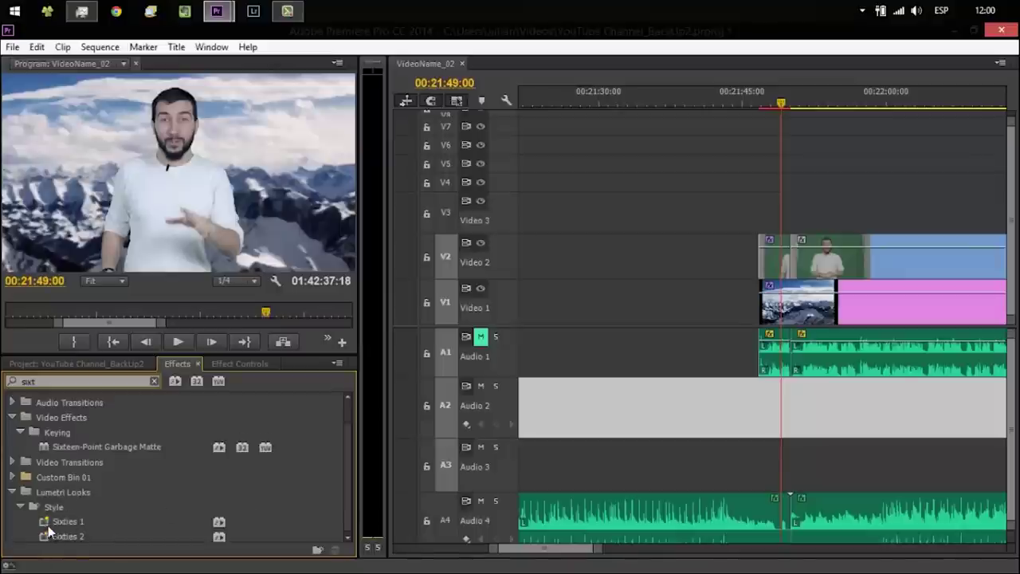
{"action": "mouse_move", "coordinate": [56, 522]}
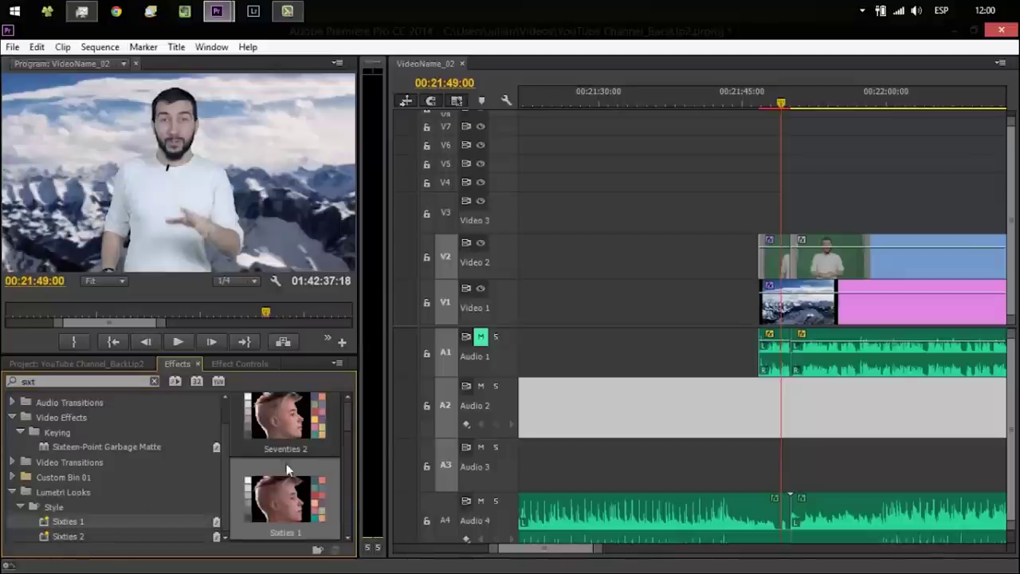
{"action": "scroll", "coordinate": [350, 415], "scroll_direction": "up", "scroll_amount": 3}
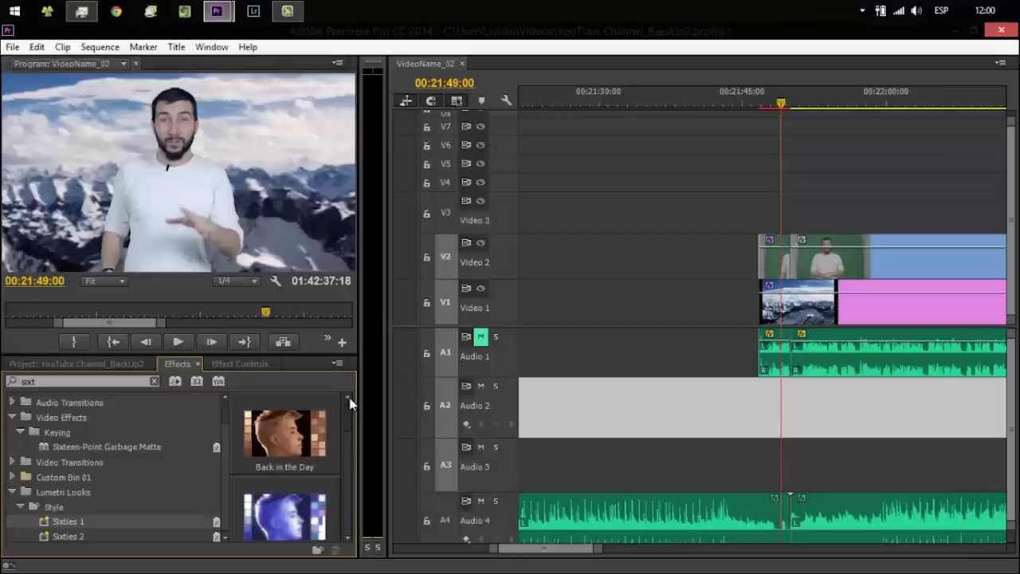
{"action": "scroll", "coordinate": [347, 434], "scroll_direction": "down", "scroll_amount": 2}
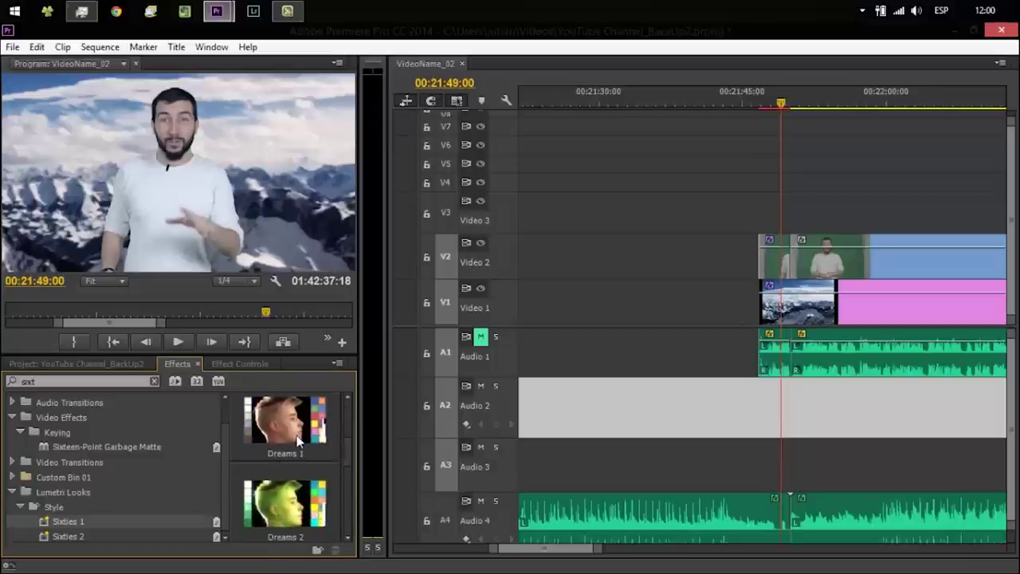
{"action": "scroll", "coordinate": [318, 455], "scroll_direction": "up", "scroll_amount": 1}
{"action": "left_click_drag", "start_coordinate": [287, 454], "coordinate": [777, 272]}
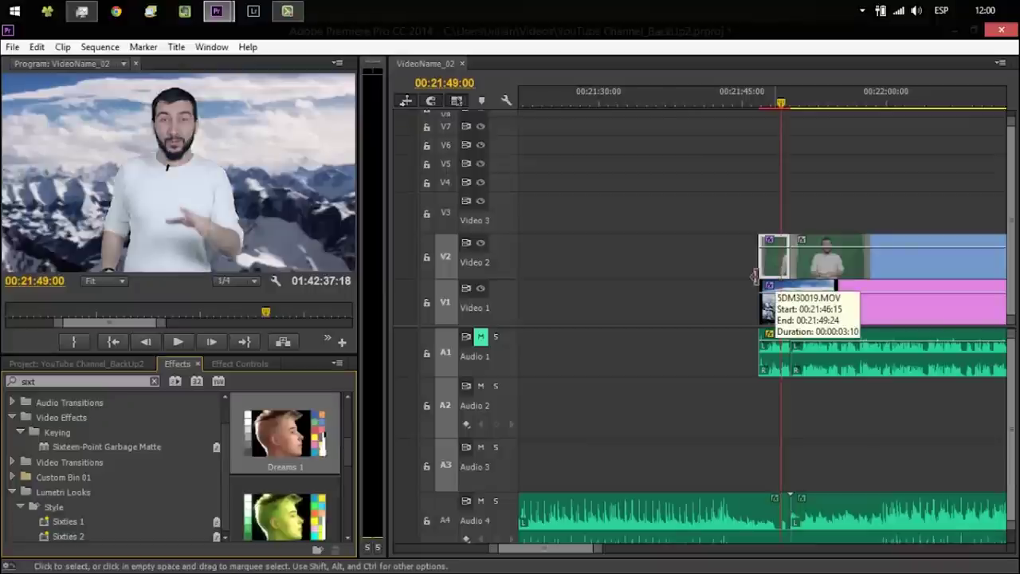
Step: Apply the Sixties 1 Lumetri look to both the presenter clip on Video 2 and the mountain image on Video 1
{"action": "left_click", "coordinate": [69, 522]}
{"action": "left_click_drag", "start_coordinate": [69, 522], "coordinate": [773, 257]}
{"action": "left_click_drag", "start_coordinate": [96, 526], "coordinate": [787, 310]}
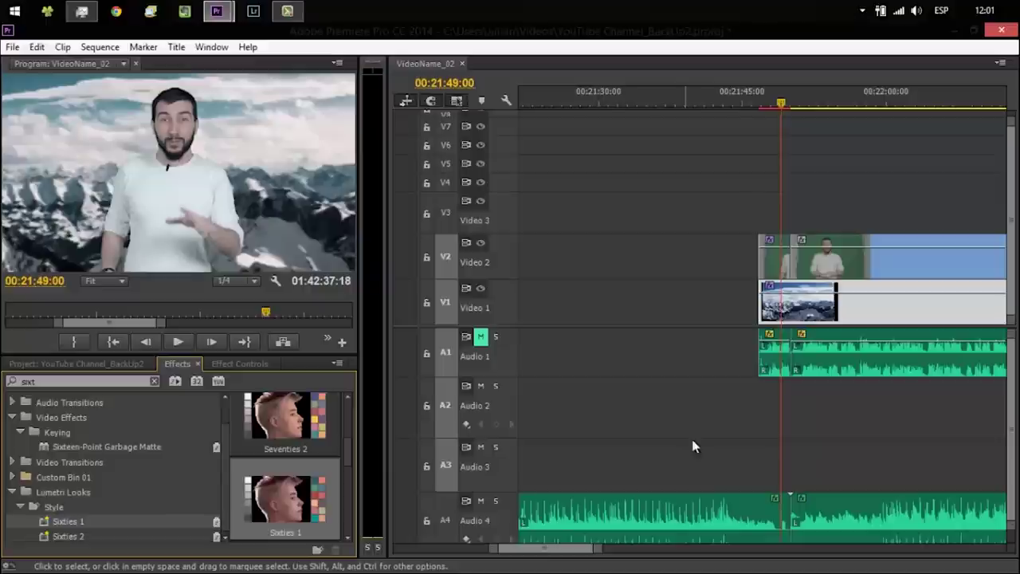
Step: Play the composite with the Sixties 1 look from about 00:21:47 to review the shared grade
{"action": "left_click", "coordinate": [764, 105]}
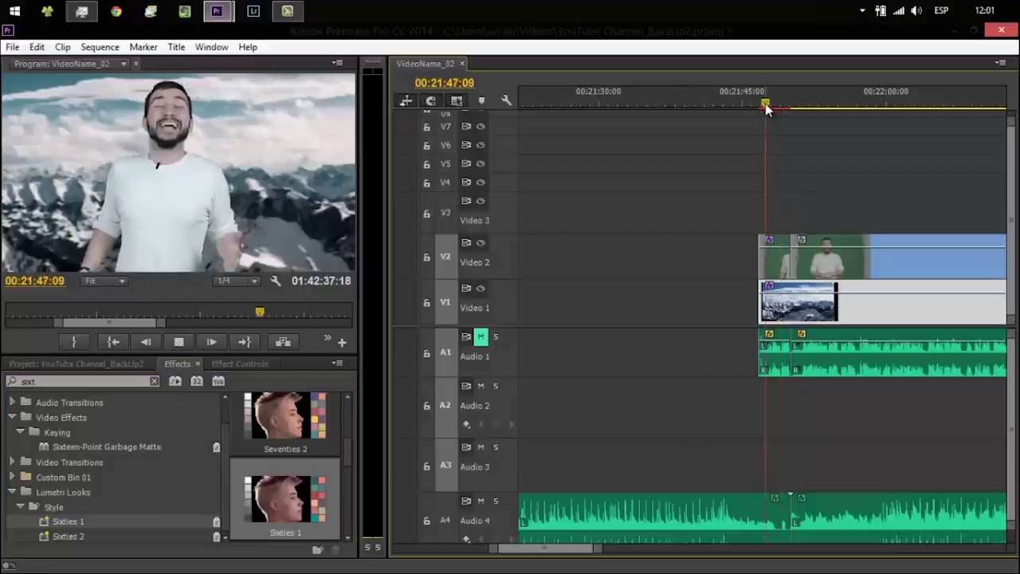
{"action": "key", "text": "space"}
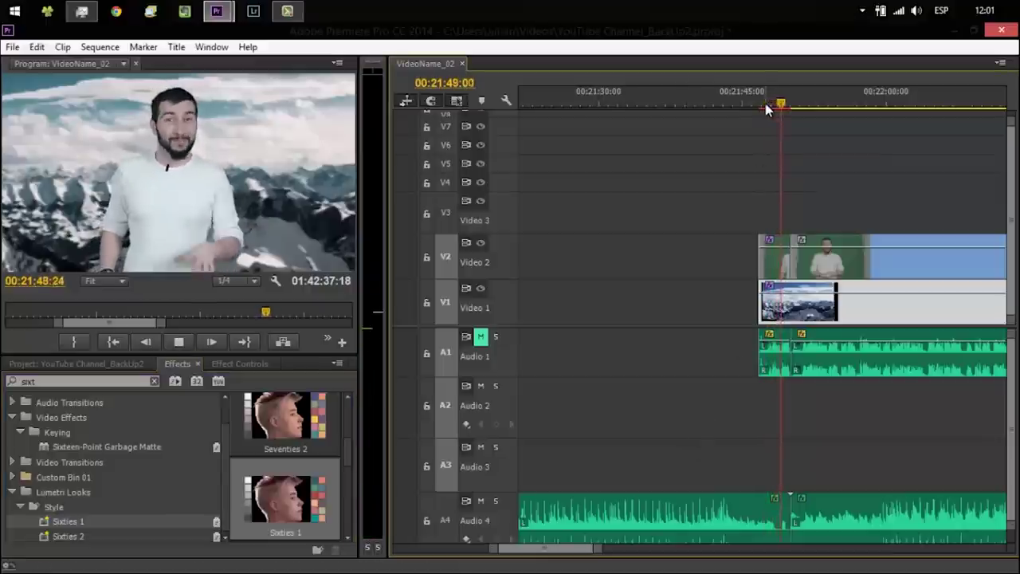
{"action": "key", "text": "space"}
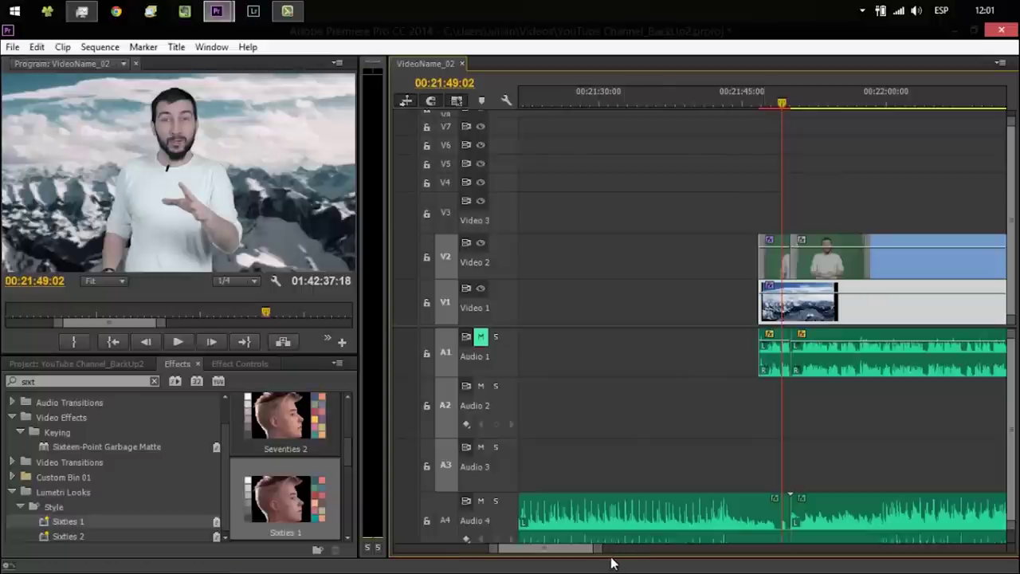
Step: Move the snow green-screen clip near 00:24:00:00 from Video 1 to Video 3, starting shortly before the presenter clip
{"action": "left_click_drag", "start_coordinate": [598, 549], "coordinate": [652, 547]}
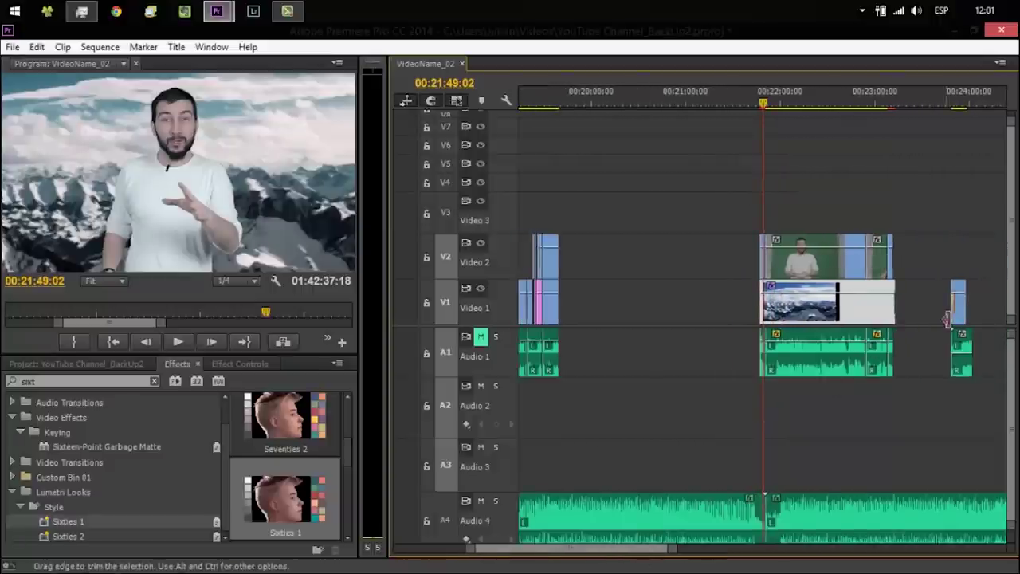
{"action": "left_click_drag", "start_coordinate": [960, 312], "coordinate": [945, 216]}
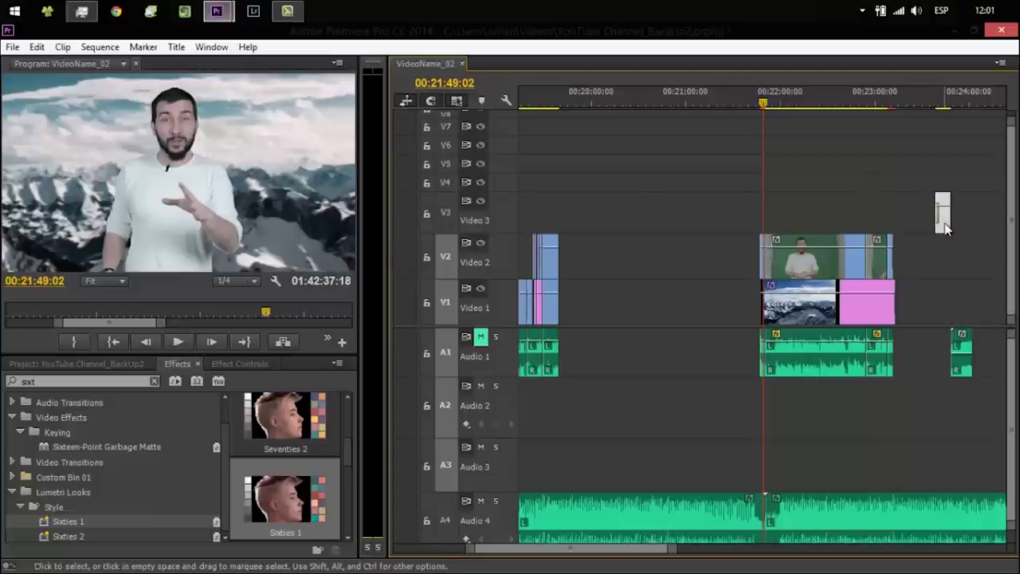
{"action": "left_click_drag", "start_coordinate": [945, 229], "coordinate": [766, 218]}
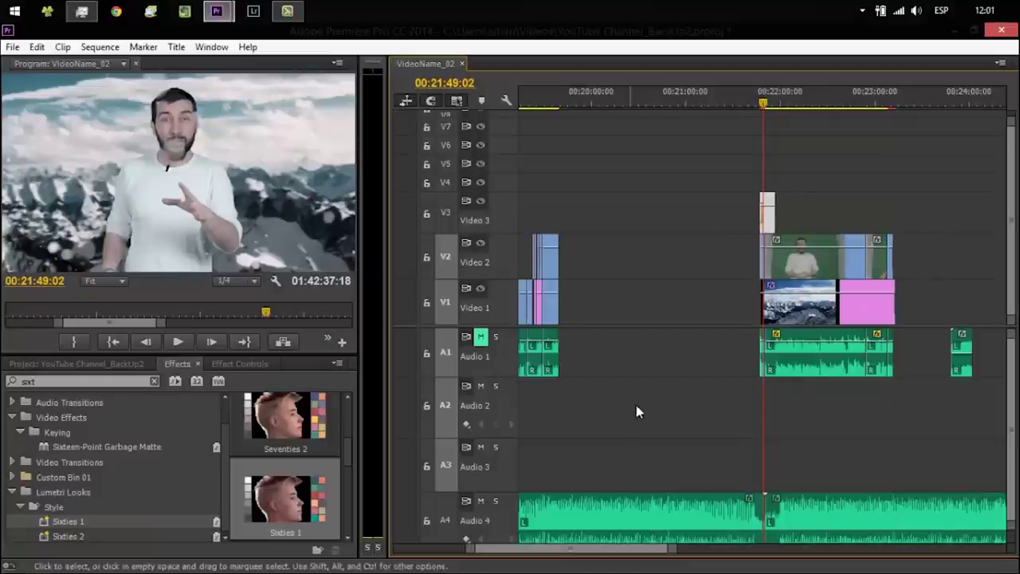
{"action": "left_click_drag", "start_coordinate": [674, 555], "coordinate": [568, 549]}
{"action": "left_click_drag", "start_coordinate": [822, 211], "coordinate": [715, 211]}
Step: Compare the snow clip at 00:21:44:19 with its Ultra Key switched off and on, and collapse the effect's settings
{"action": "left_click", "coordinate": [647, 98]}
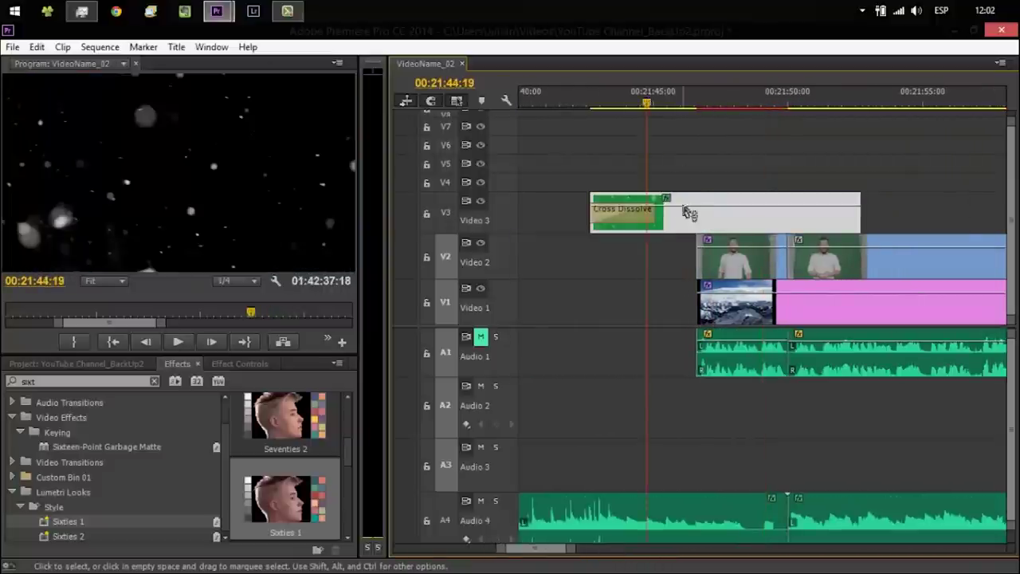
{"action": "left_click", "coordinate": [243, 363]}
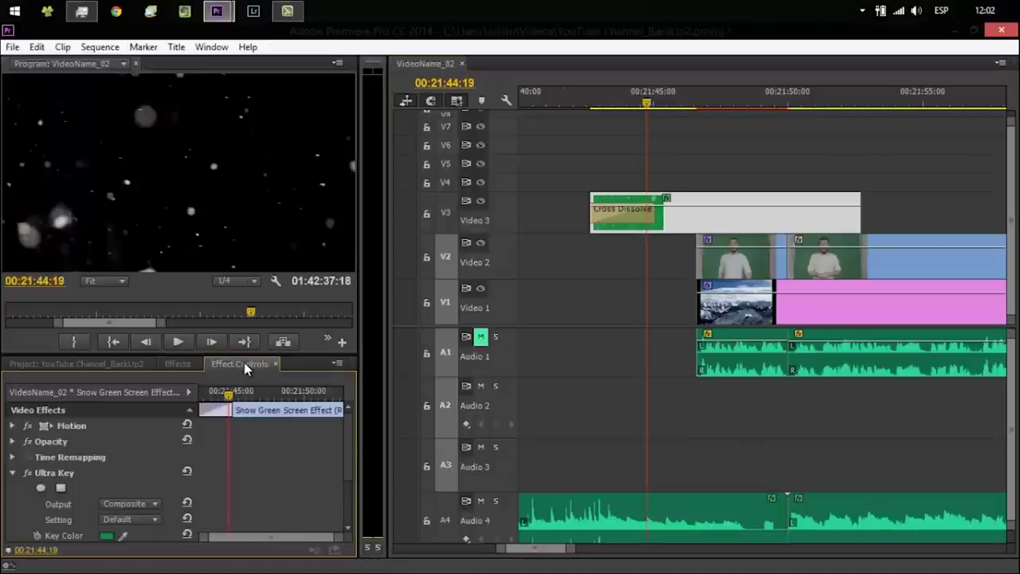
{"action": "left_click", "coordinate": [12, 474]}
{"action": "left_click", "coordinate": [12, 473]}
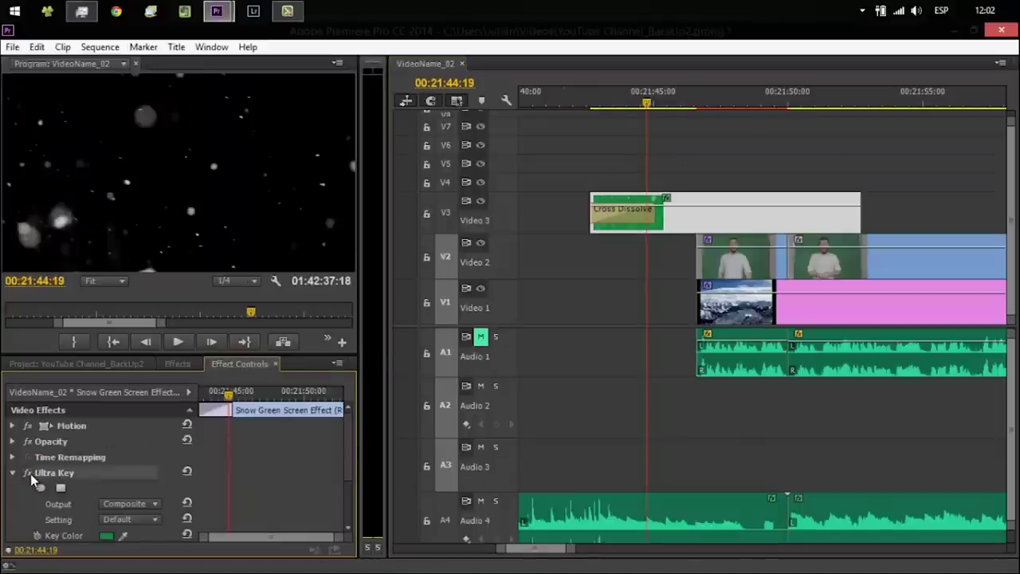
{"action": "left_click", "coordinate": [28, 473]}
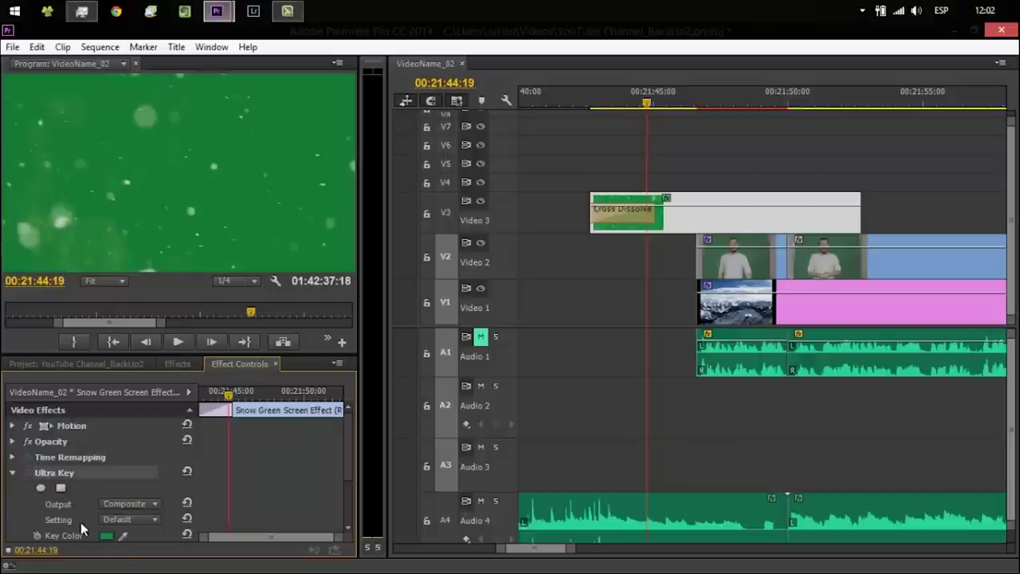
{"action": "left_click", "coordinate": [27, 473]}
{"action": "left_click", "coordinate": [12, 473]}
Step: Align the snow clip's start with the presenter clip and shorten its opening Cross Dissolve, previewing from 00:21:46:15
{"action": "left_click_drag", "start_coordinate": [689, 226], "coordinate": [706, 209]}
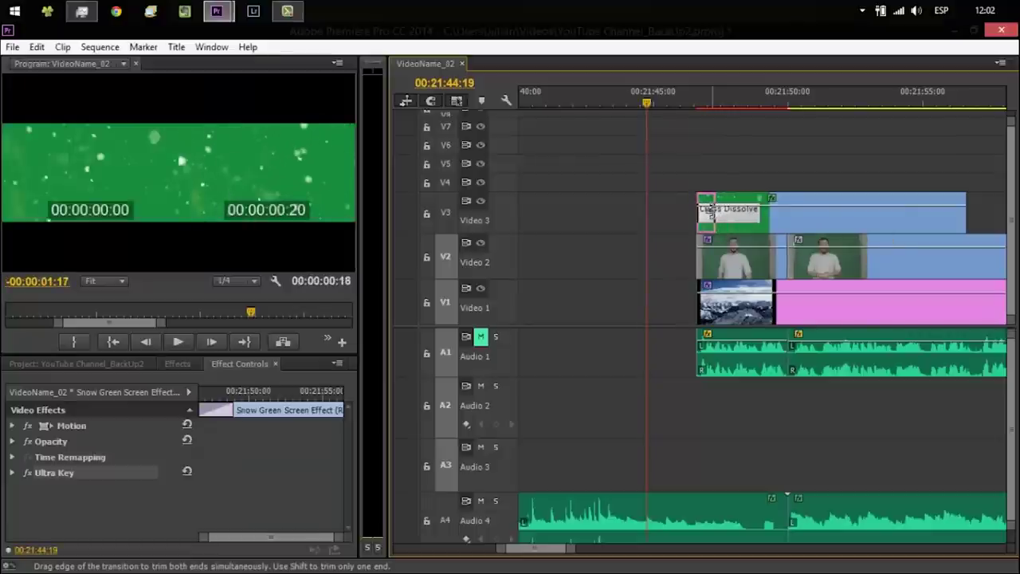
{"action": "left_click", "coordinate": [696, 102]}
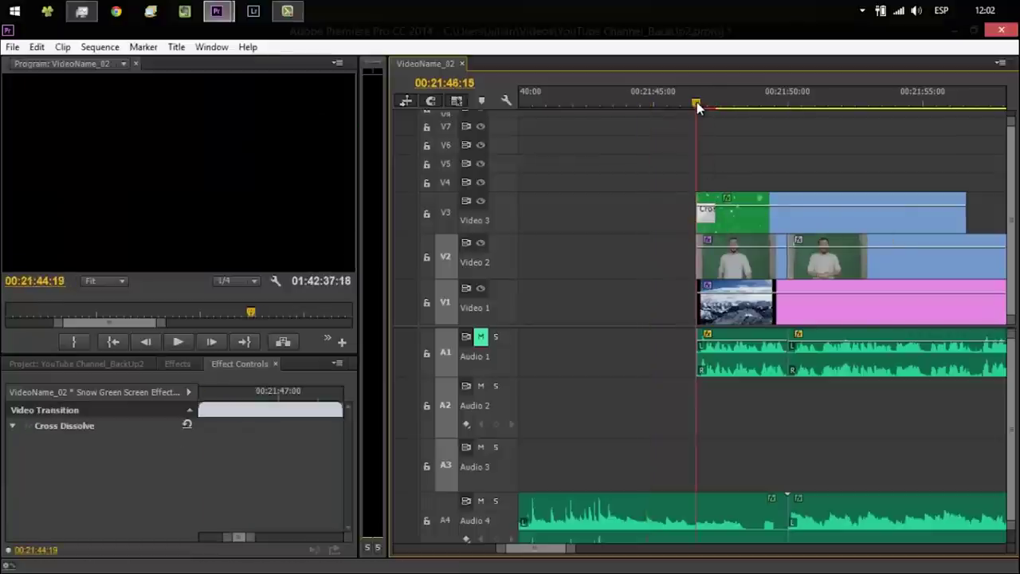
{"action": "key", "text": "space"}
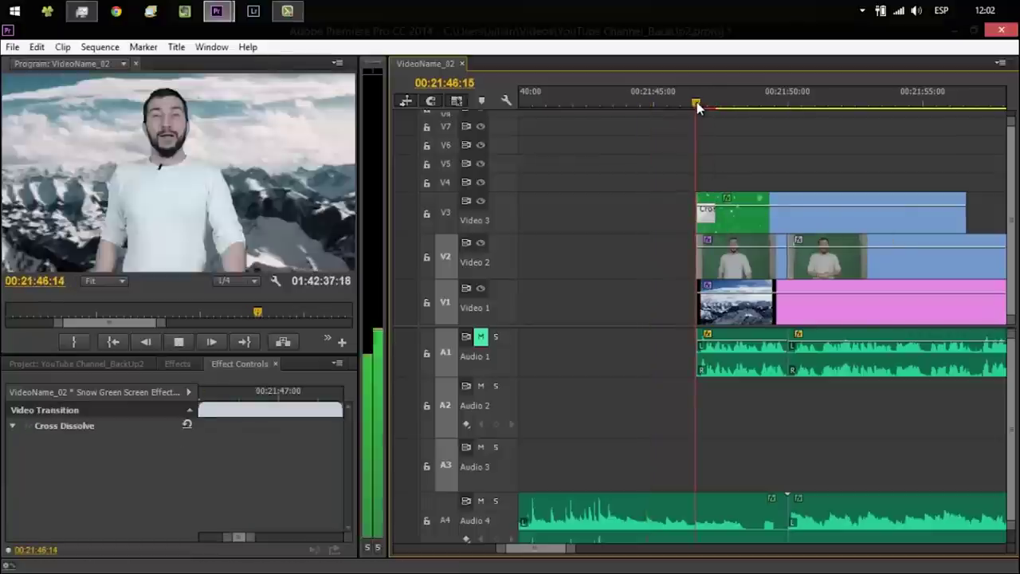
Step: Play the snow composite from 00:21:46:15 to about 00:21:48:07 and save the project
{"action": "key", "text": "space"}
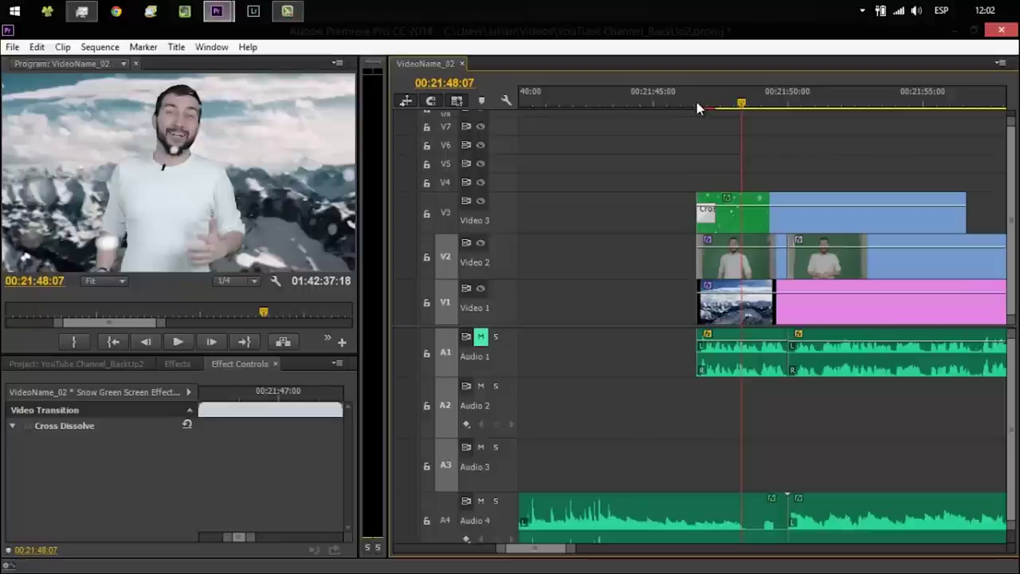
{"action": "key", "text": "ctrl+s"}
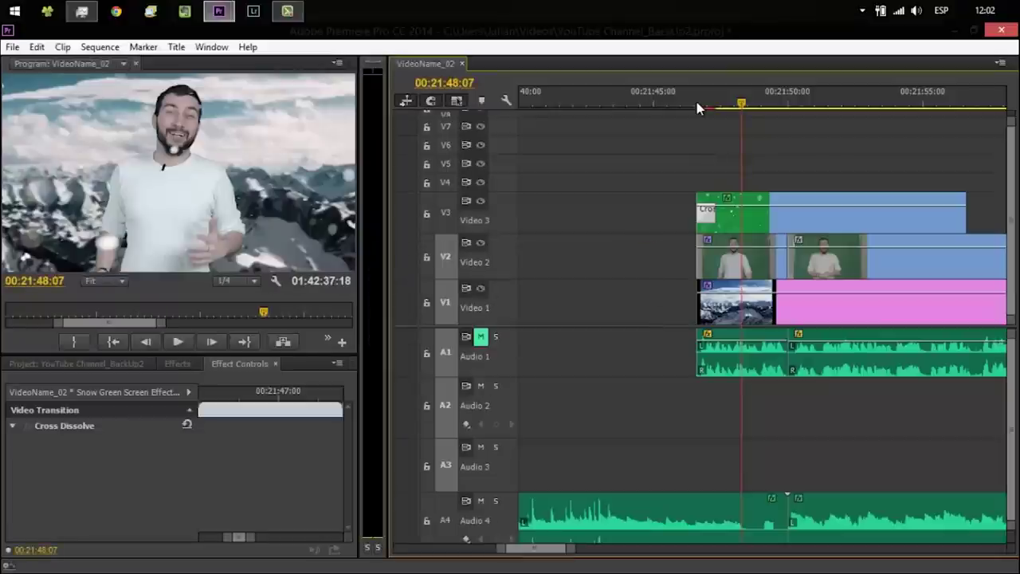
{"action": "key", "text": "ctrl+s"}
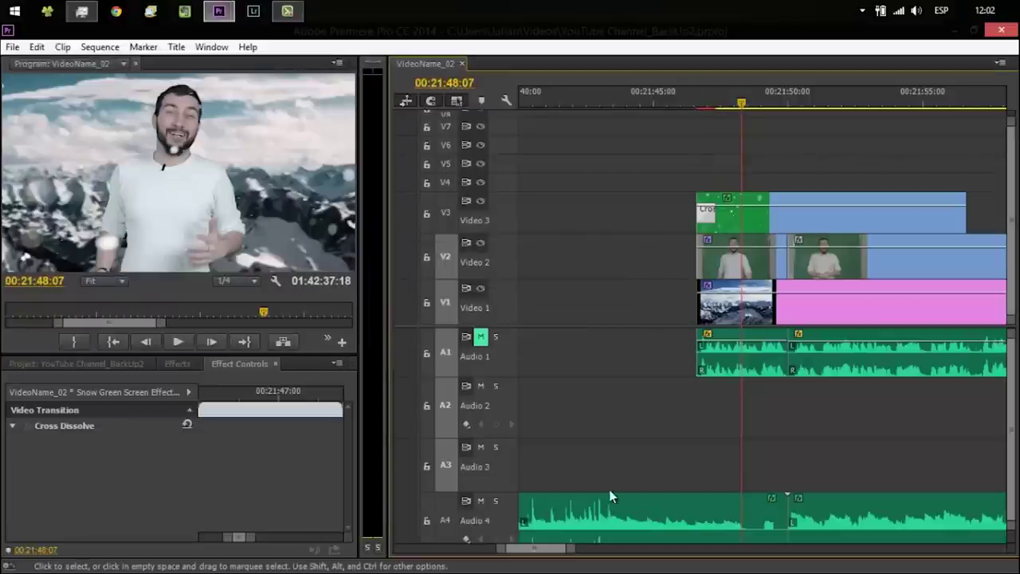
Step: Move the Winter Wind.wav clip on Audio 2 from after the presenter footage so that it starts with the first presenter clip
{"action": "left_click_drag", "start_coordinate": [558, 544], "coordinate": [574, 556]}
{"action": "left_click_drag", "start_coordinate": [744, 371], "coordinate": [588, 439]}
{"action": "left_click_drag", "start_coordinate": [596, 550], "coordinate": [654, 549]}
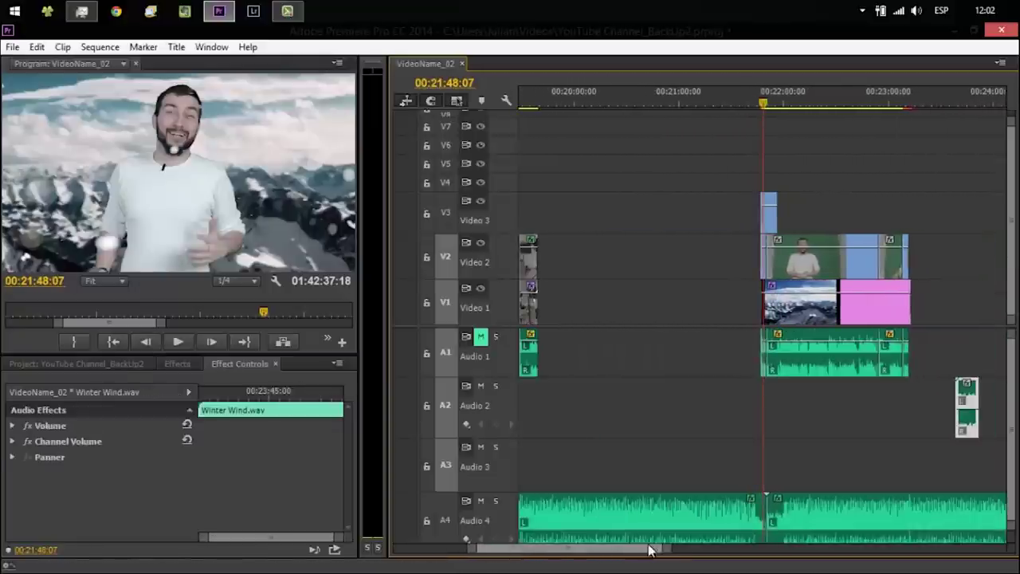
{"action": "left_click_drag", "start_coordinate": [969, 427], "coordinate": [745, 447]}
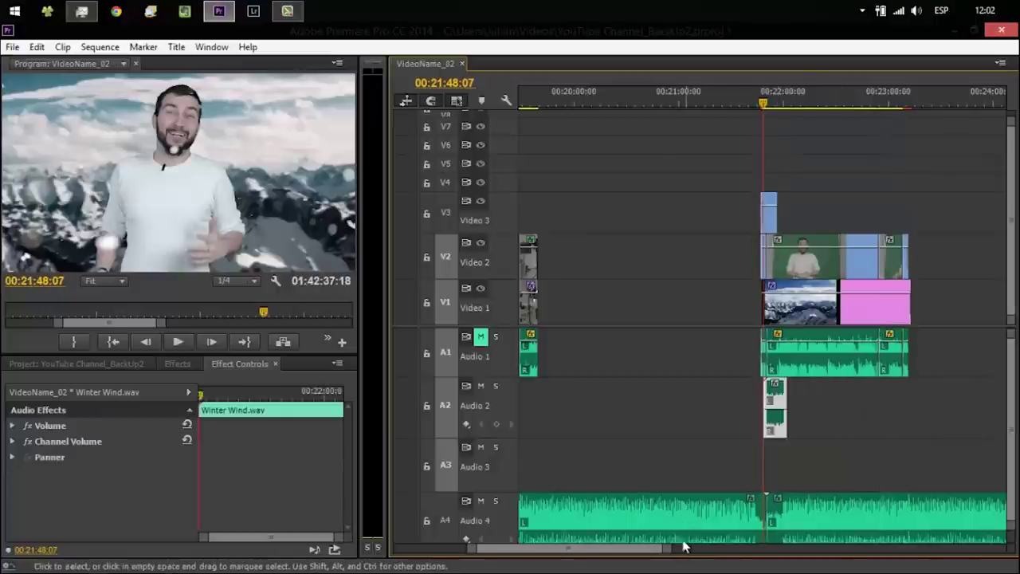
{"action": "left_click_drag", "start_coordinate": [661, 550], "coordinate": [599, 545]}
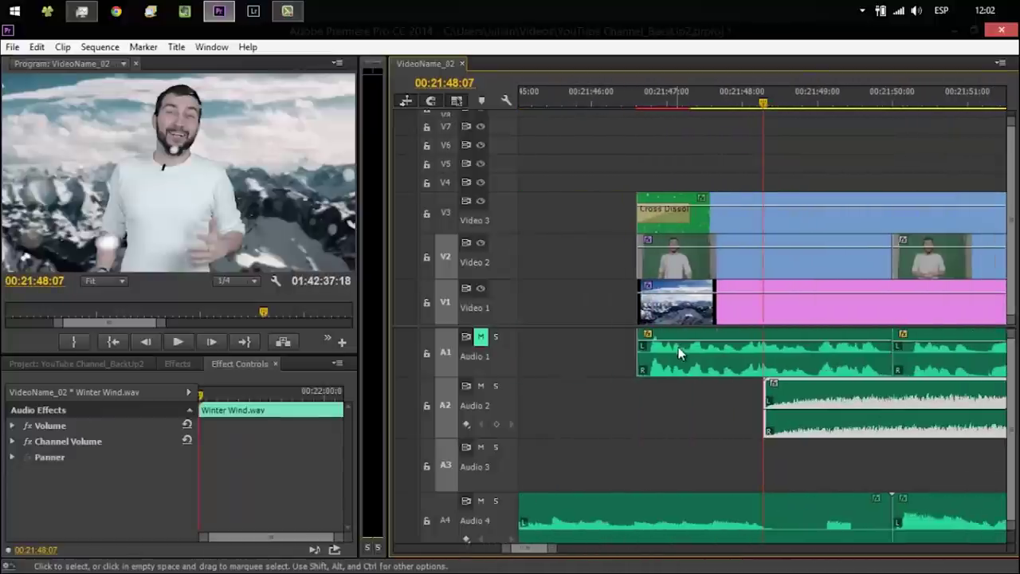
{"action": "left_click_drag", "start_coordinate": [888, 434], "coordinate": [760, 433]}
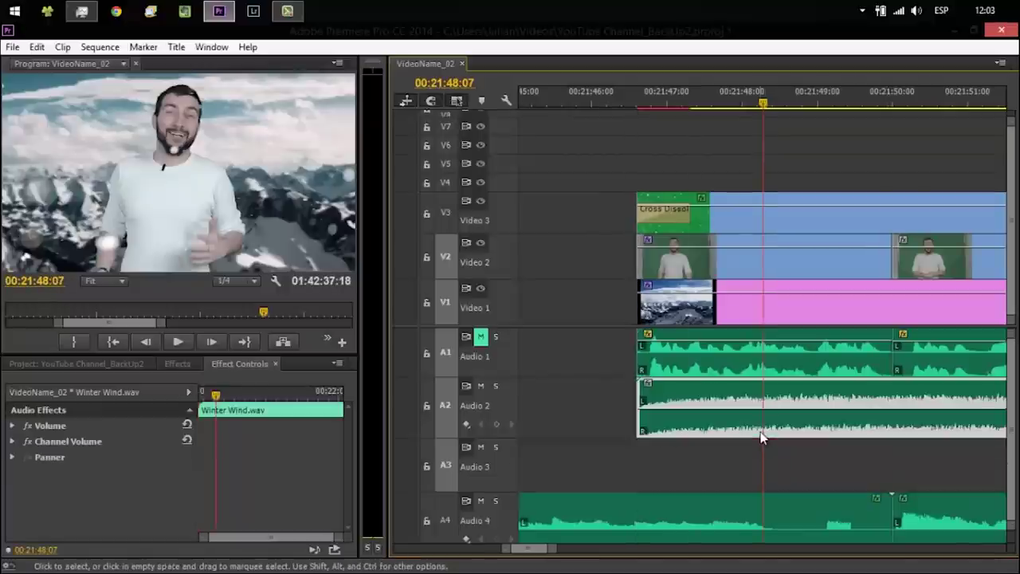
Step: Select the first voice clip on Audio 1 and play from the presenter clip's start to hear the wind sound
{"action": "left_click_drag", "start_coordinate": [696, 347], "coordinate": [701, 364]}
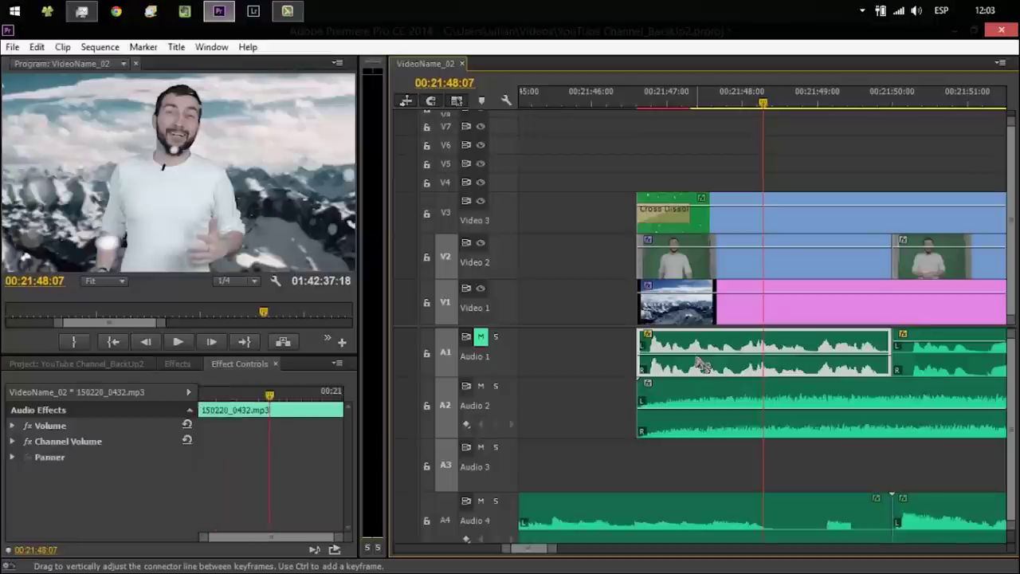
{"action": "left_click", "coordinate": [637, 102]}
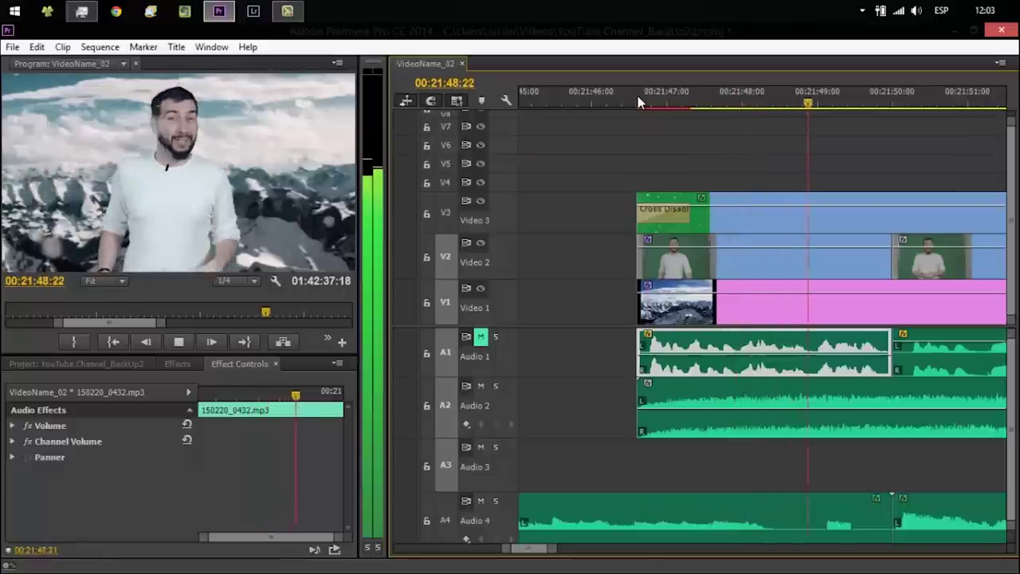
{"action": "key", "text": "space"}
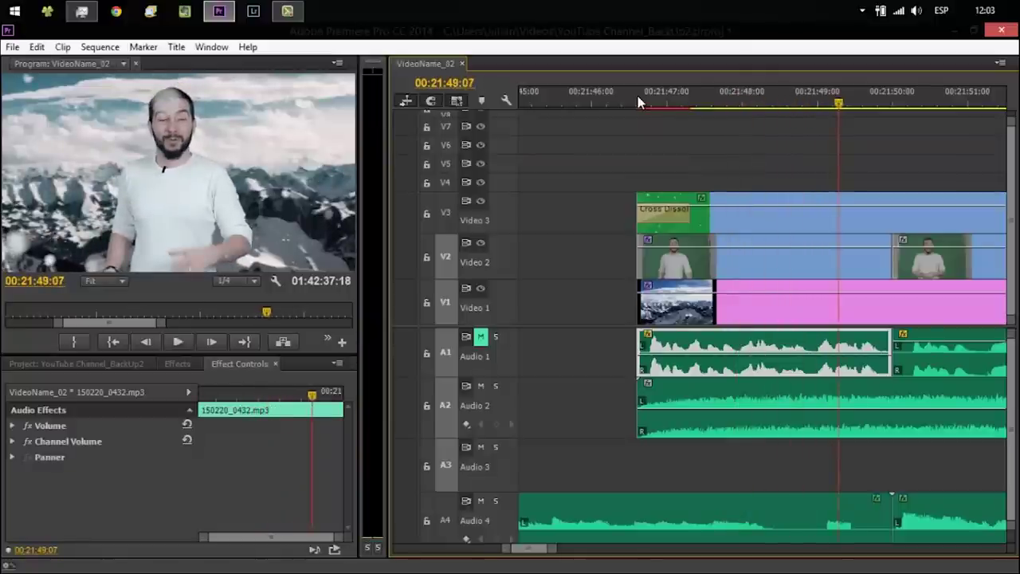
Step: Unmute Audio 1 and play from 00:21:47:12 to hear the voice together with the wind sound
{"action": "left_click", "coordinate": [702, 83]}
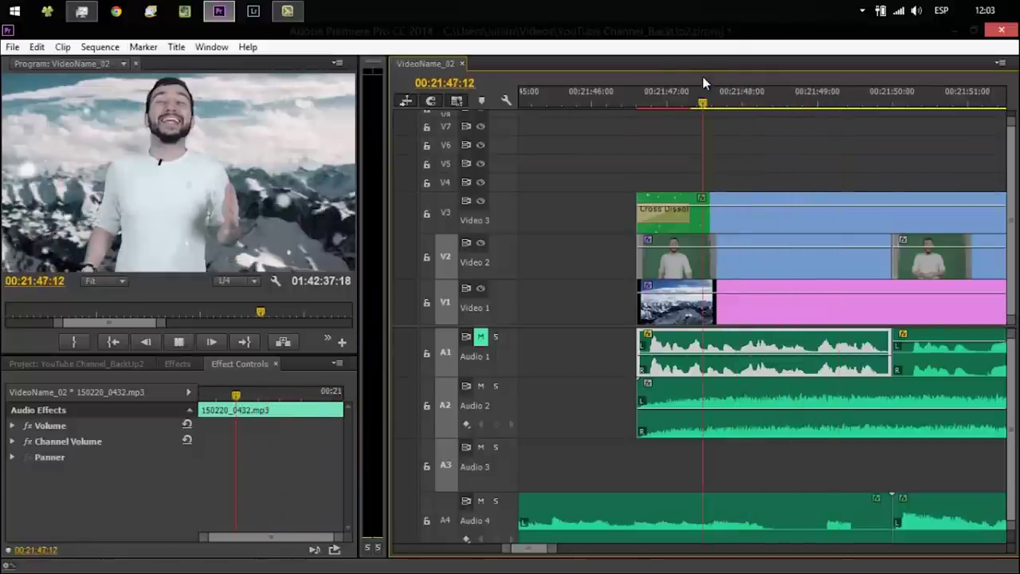
{"action": "key", "text": "space"}
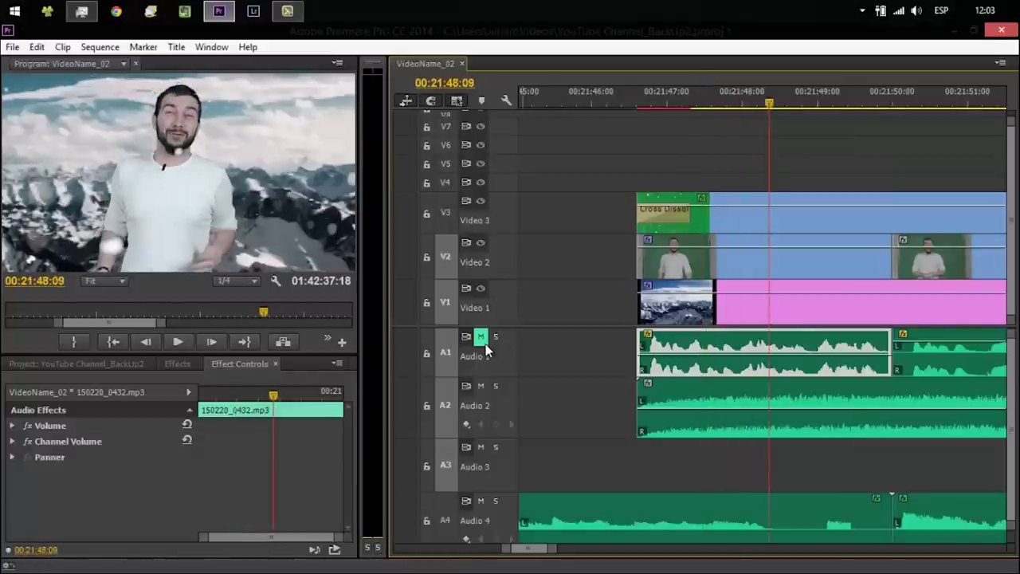
{"action": "left_click", "coordinate": [702, 104]}
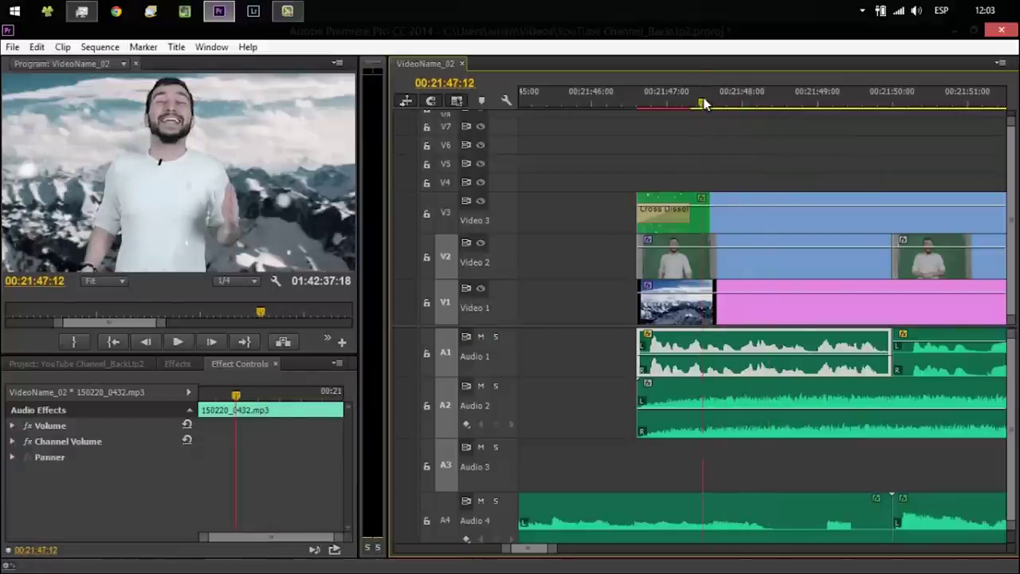
{"action": "key", "text": "space"}
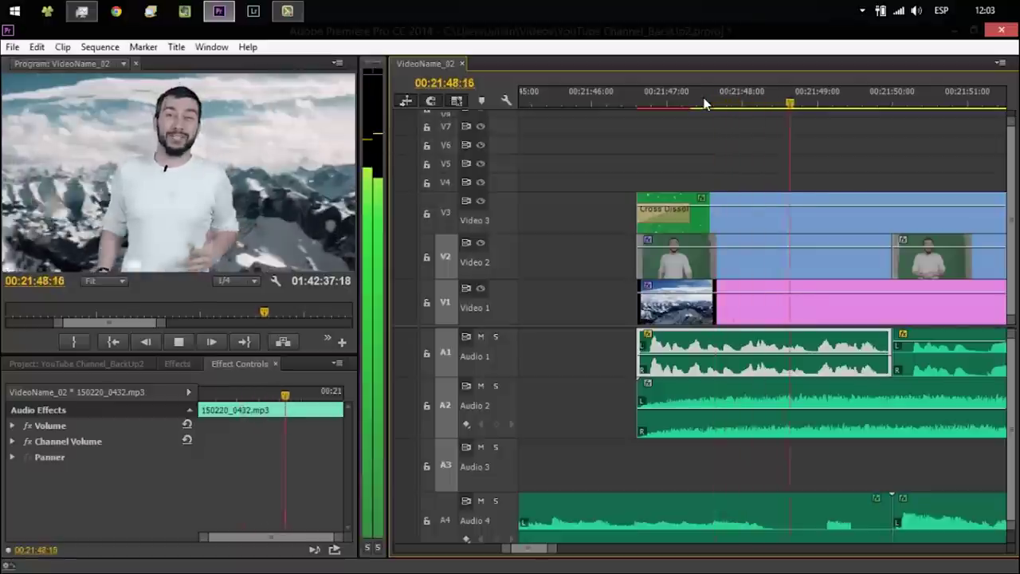
{"action": "key", "text": "space"}
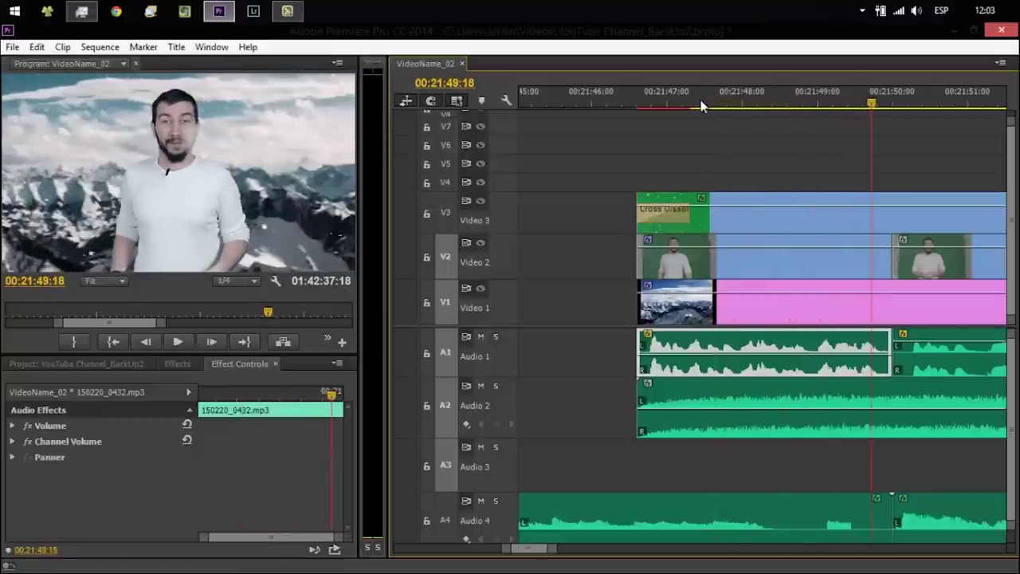
Step: Solo Audio 1 and play from about 00:21:47:10 to hear the voice without the wind sound
{"action": "left_click", "coordinate": [493, 337]}
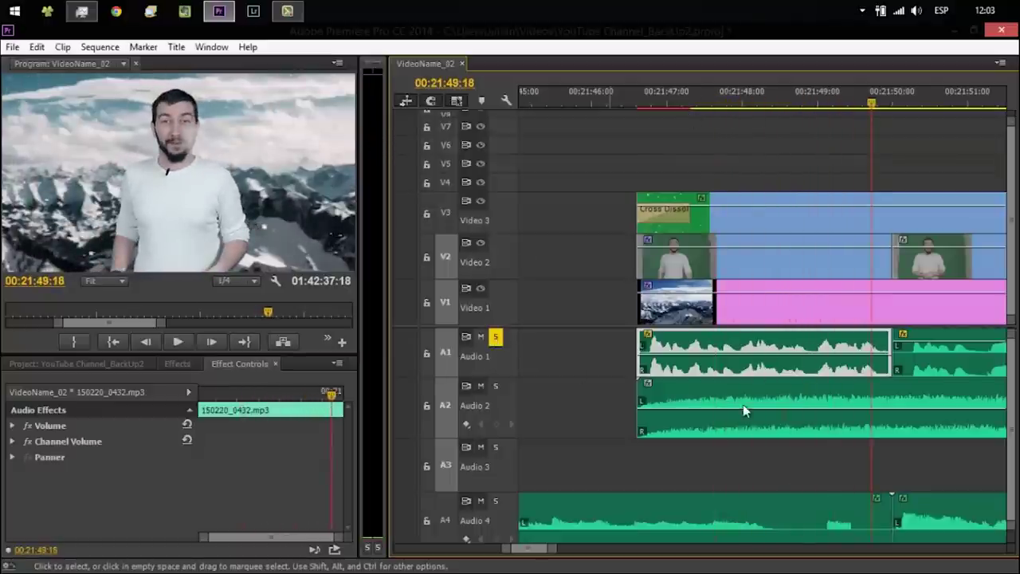
{"action": "left_click", "coordinate": [698, 100]}
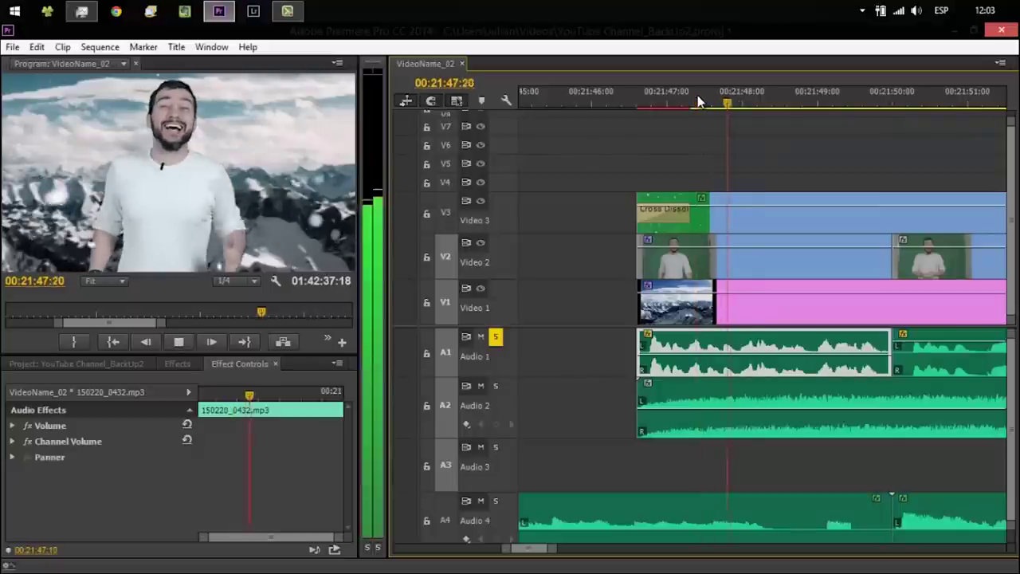
{"action": "key", "text": "space"}
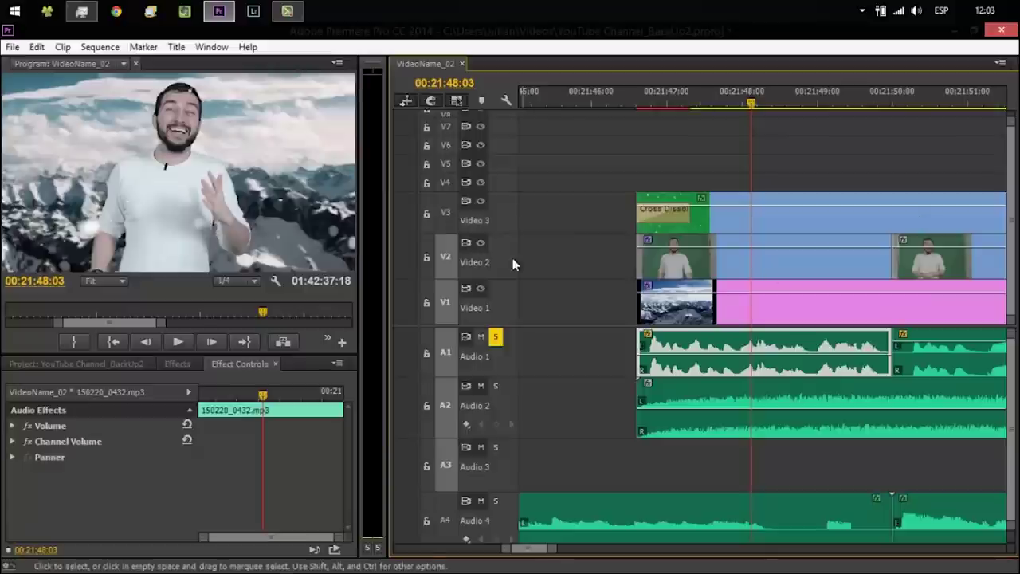
Step: Delete the snow green-screen clip from Video 3
{"action": "left_click", "coordinate": [764, 216]}
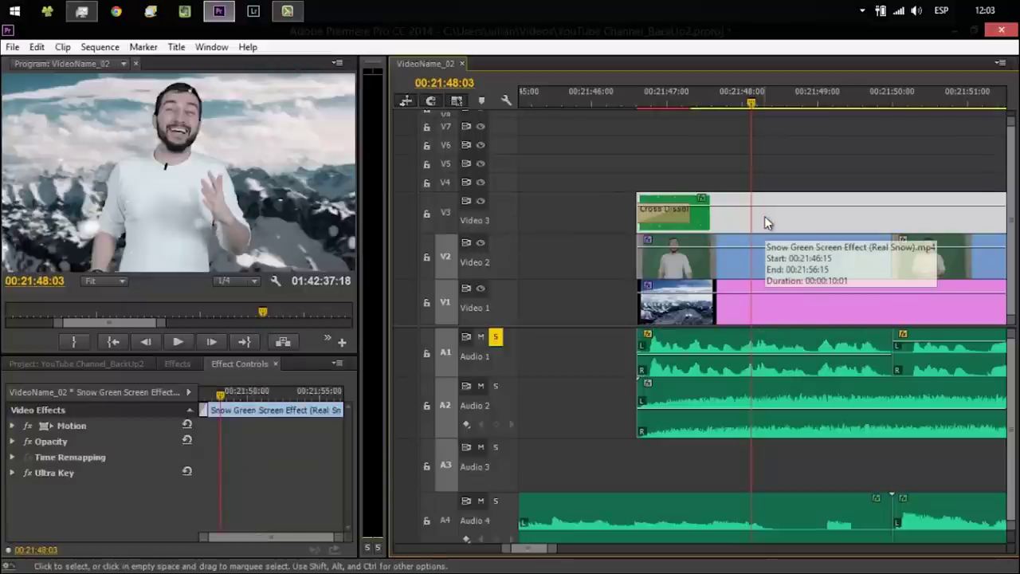
{"action": "key", "text": "Delete"}
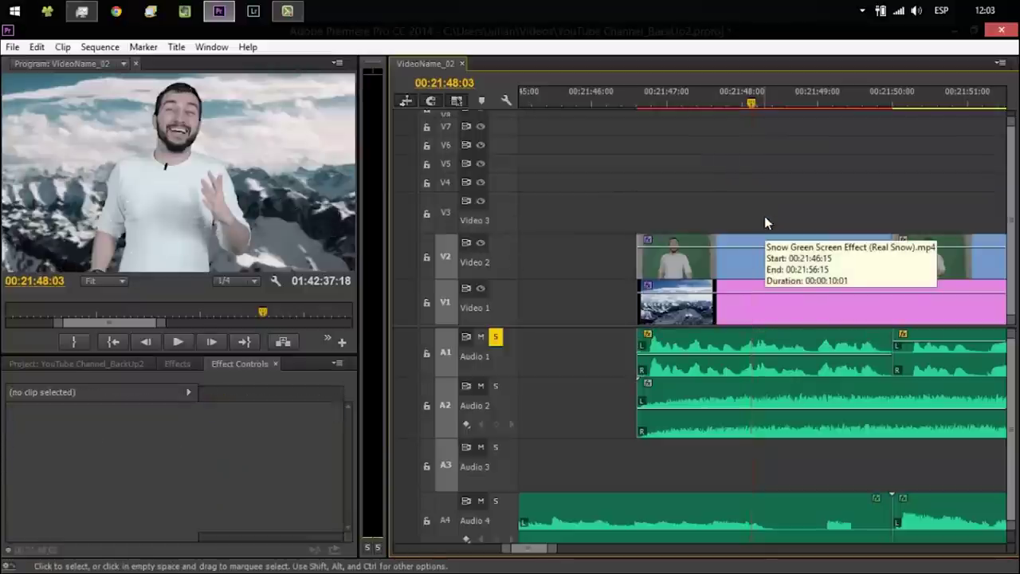
Step: Select the first presenter clip on Video 2, clear the effects search, and show the clip's effect settings
{"action": "left_click", "coordinate": [759, 269]}
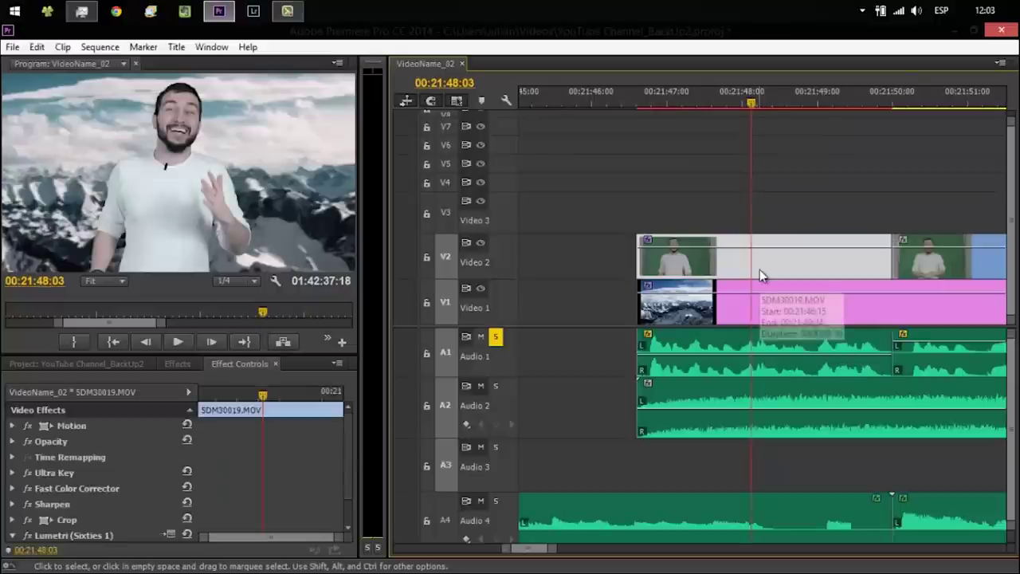
{"action": "left_click", "coordinate": [177, 364]}
{"action": "scroll", "coordinate": [347, 453], "scroll_direction": "up", "scroll_amount": 5}
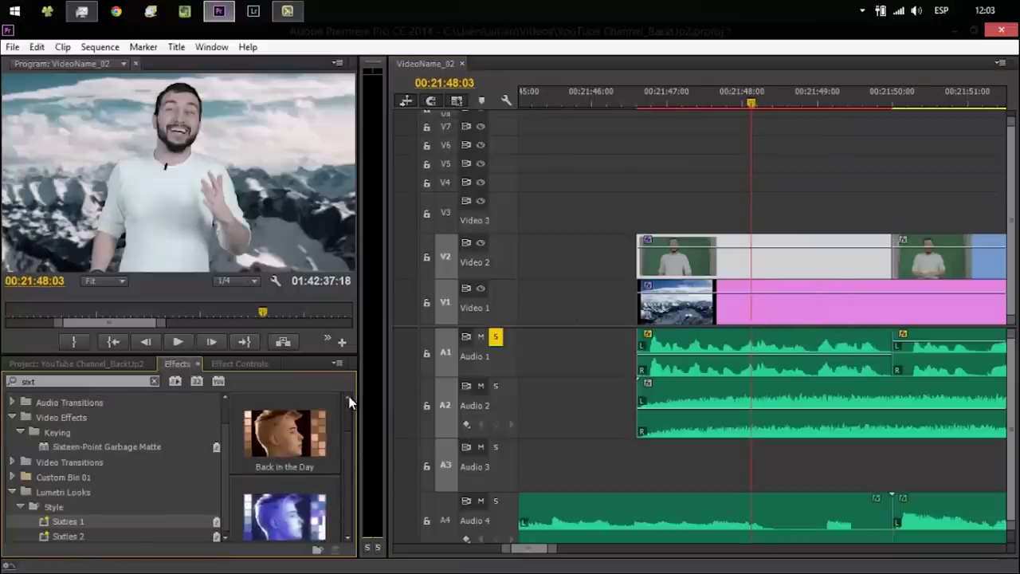
{"action": "left_click", "coordinate": [154, 382]}
{"action": "left_click", "coordinate": [214, 364]}
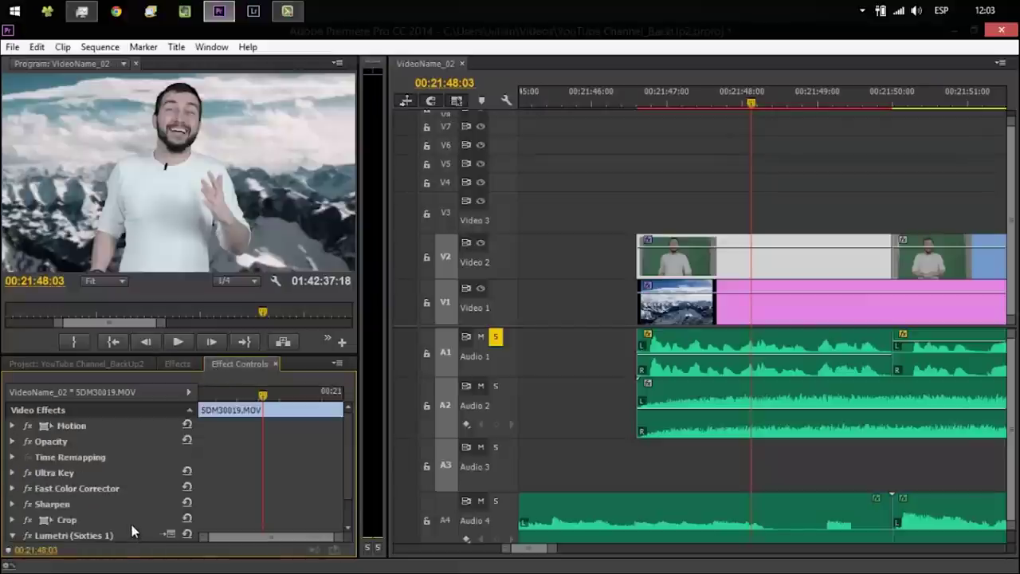
Step: Scale the first presenter clip to 73 and reposition it to about 1581, 694 at 00:21:47:12
{"action": "left_click", "coordinate": [12, 426]}
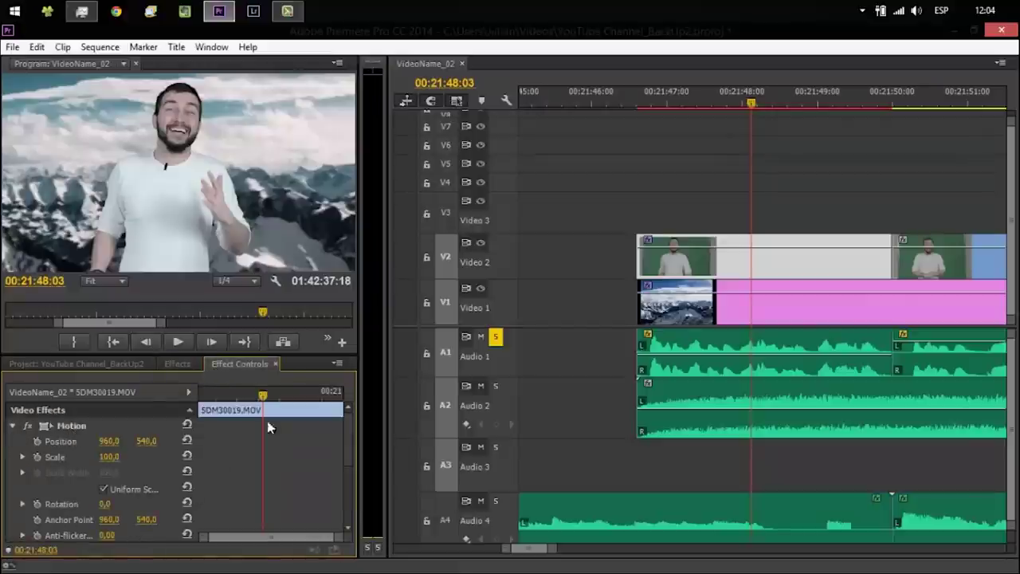
{"action": "left_click", "coordinate": [703, 103]}
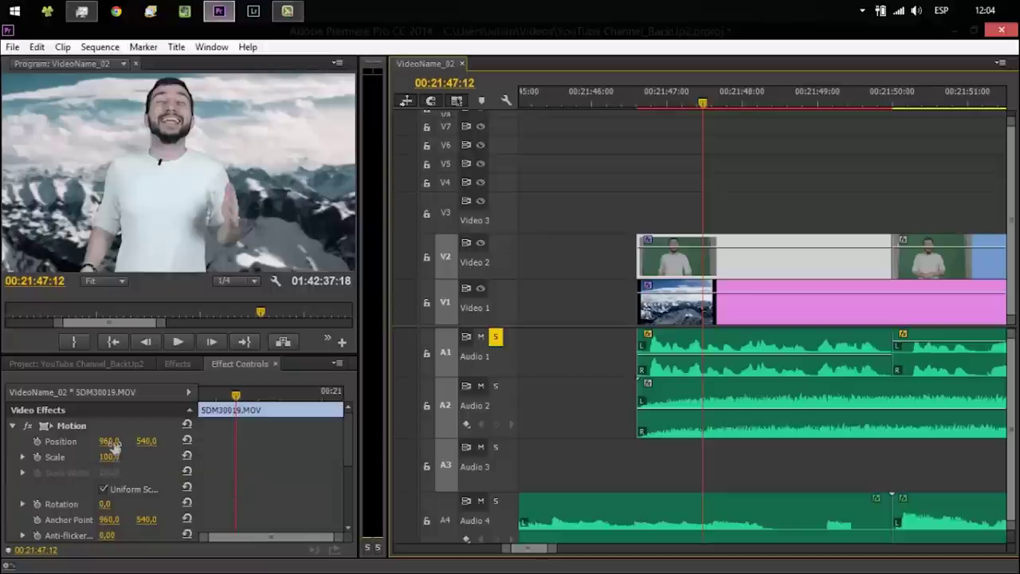
{"action": "left_click_drag", "start_coordinate": [109, 456], "coordinate": [103, 475]}
{"action": "left_click", "coordinate": [156, 198]}
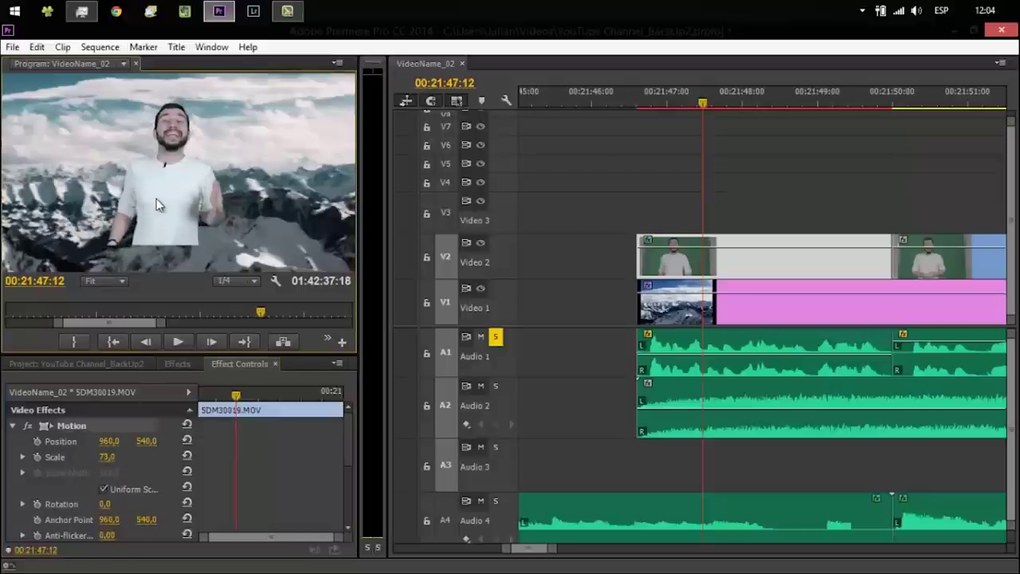
{"action": "left_click_drag", "start_coordinate": [194, 175], "coordinate": [280, 192]}
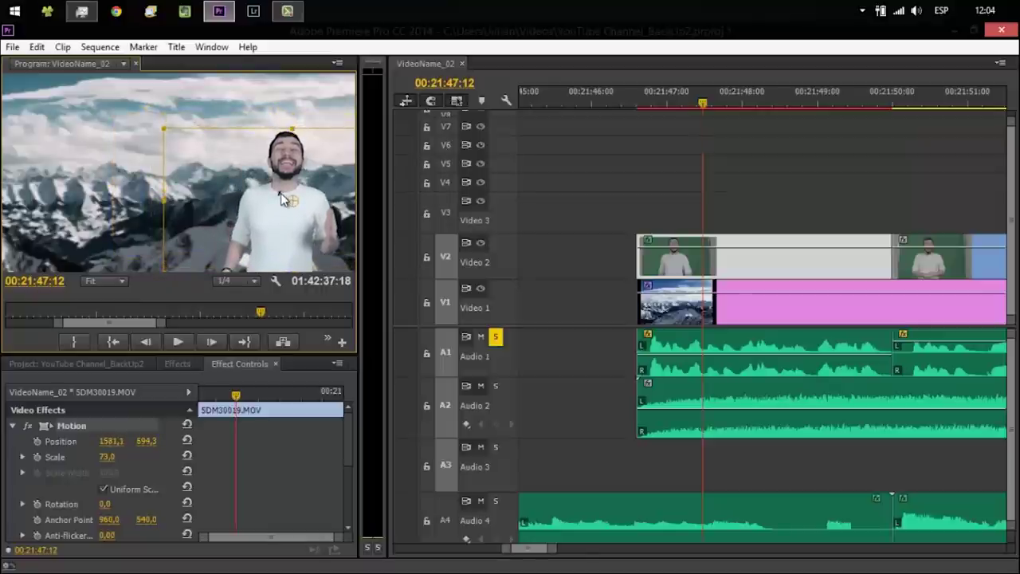
Step: Deselect the clip and play the composite from 00:21:46:18 to review the presenter's new size and position
{"action": "left_click", "coordinate": [584, 205]}
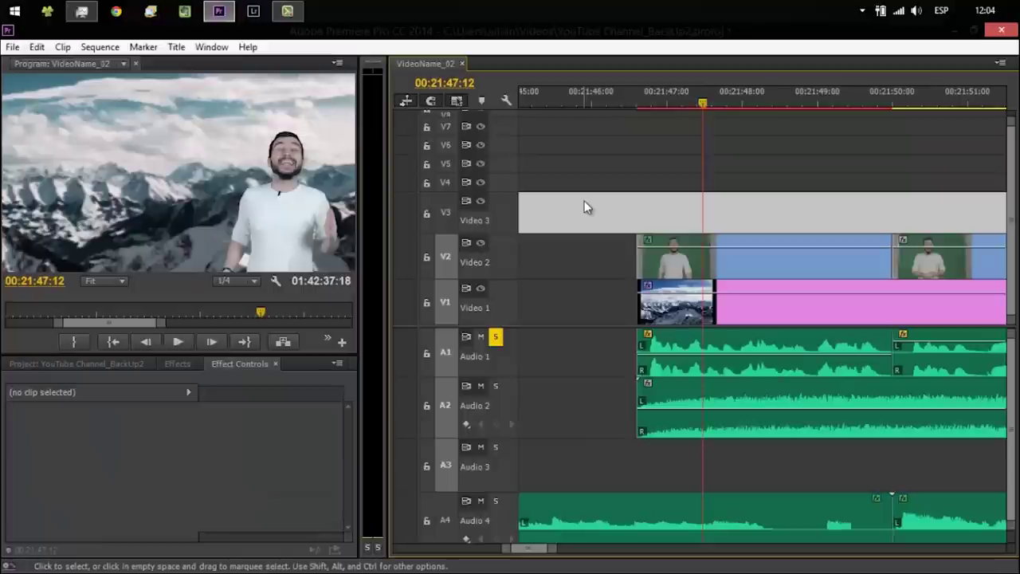
{"action": "left_click", "coordinate": [645, 96]}
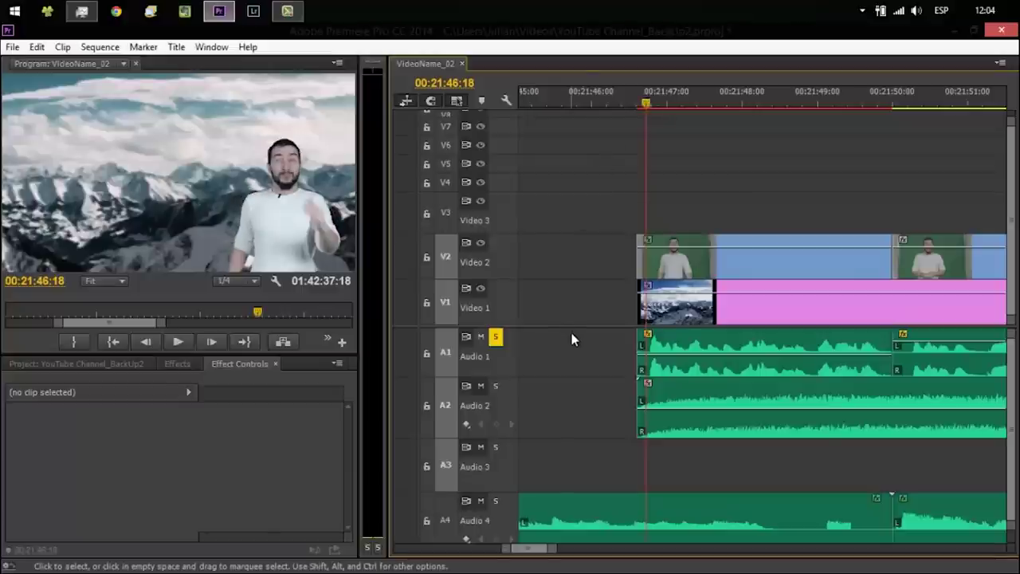
{"action": "key", "text": "space"}
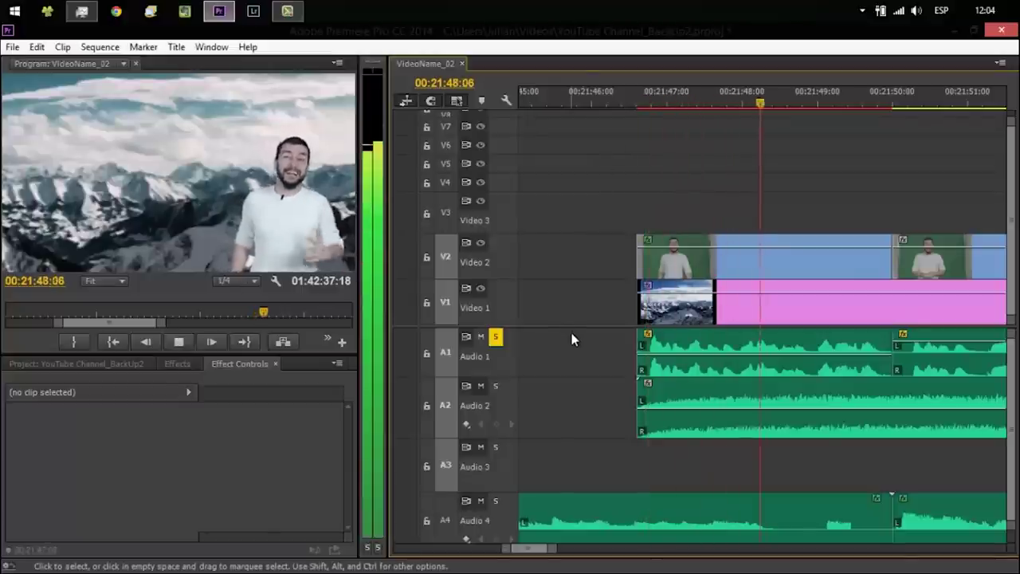
{"action": "key", "text": "space"}
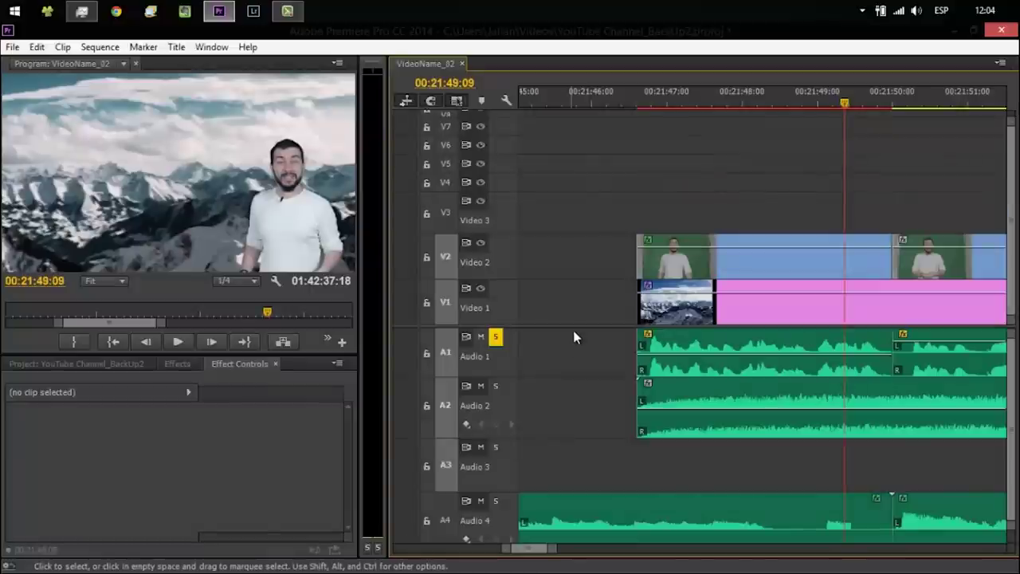
{"action": "left_click", "coordinate": [739, 96]}
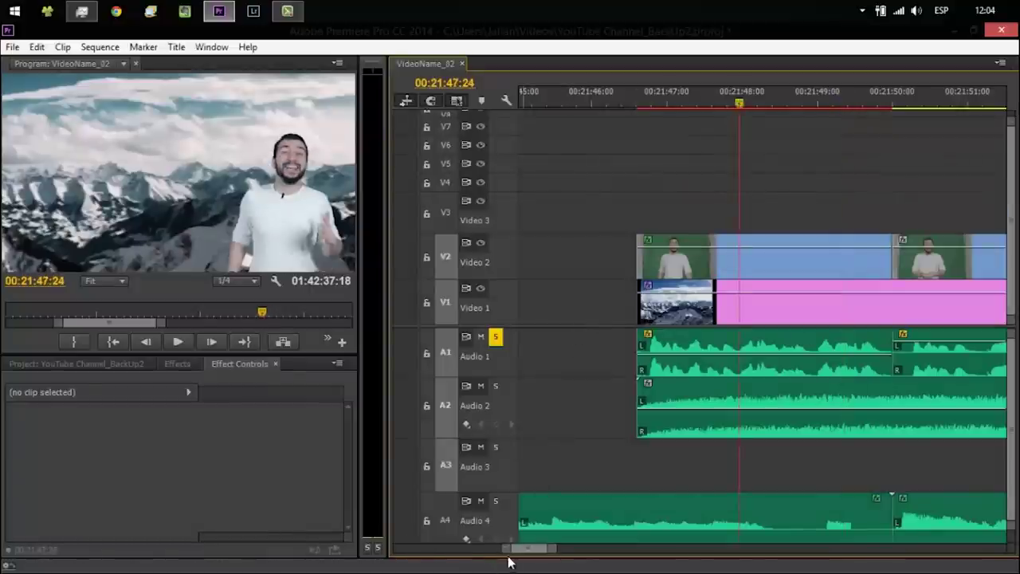
Step: Go to 00:19:32:17 in the sequence to examine the green-screen studio shot showing the presenter twice
{"action": "left_click_drag", "start_coordinate": [525, 557], "coordinate": [417, 537]}
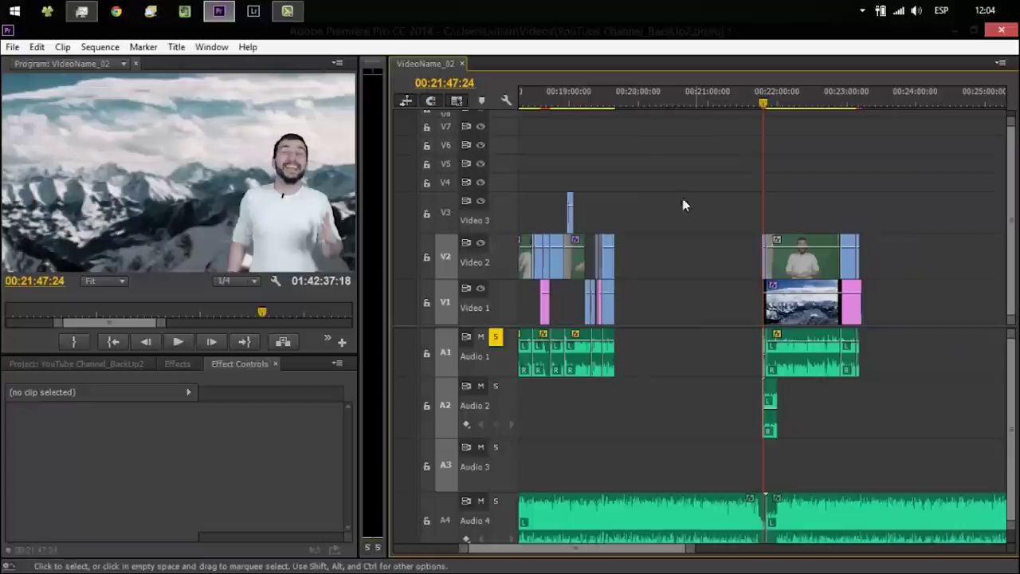
{"action": "left_click", "coordinate": [607, 107]}
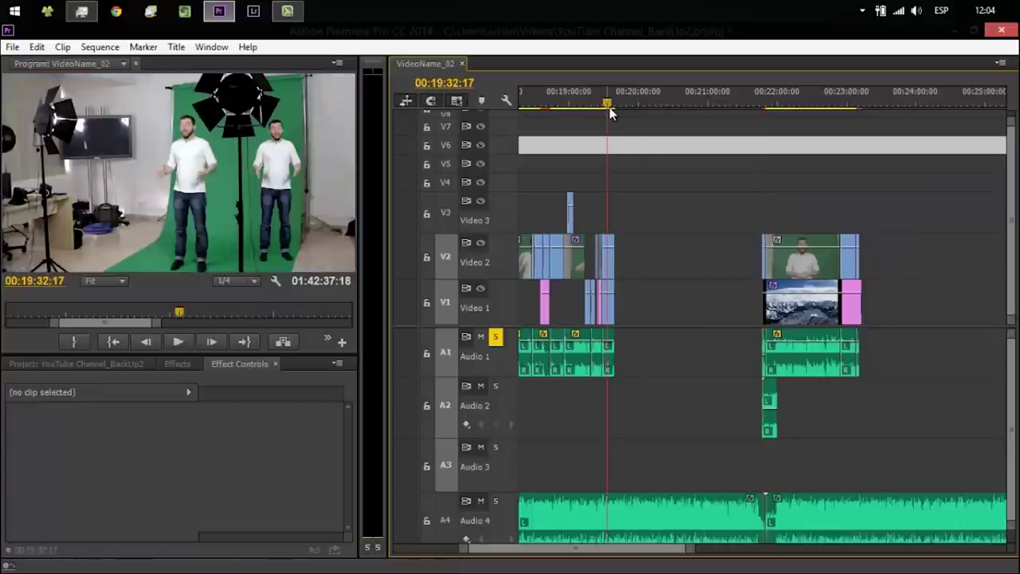
{"action": "left_click_drag", "start_coordinate": [693, 549], "coordinate": [559, 544]}
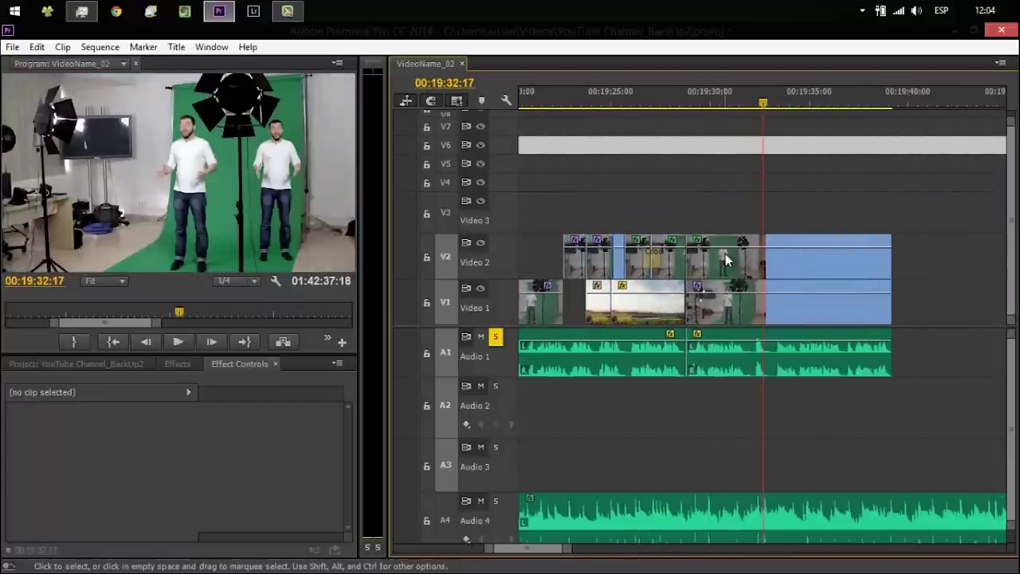
Step: Switch Ultra Key and Crop off and back on for the Video 2 clip at 00:19:32:17 to compare the composite without them
{"action": "left_click", "coordinate": [279, 182]}
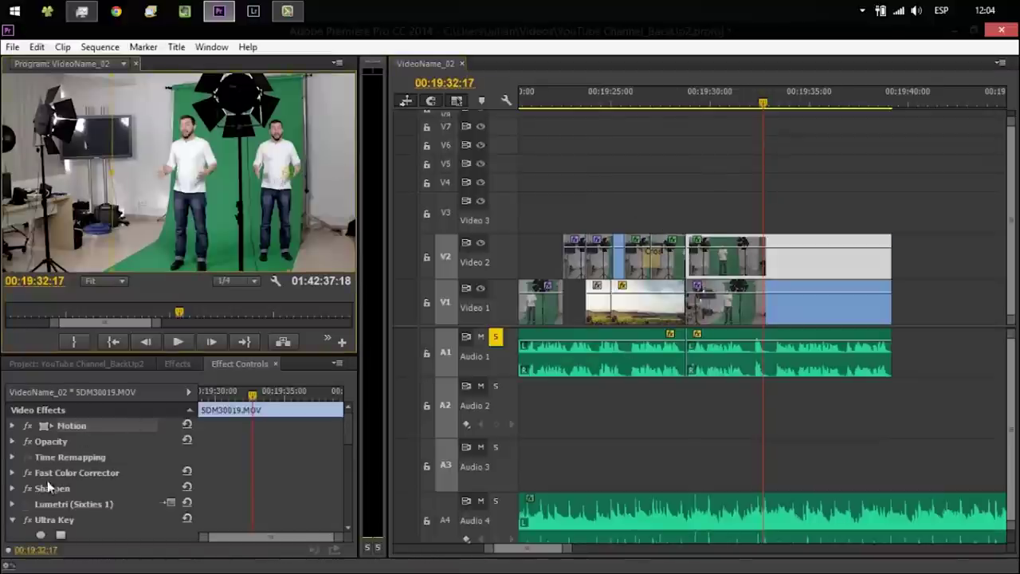
{"action": "left_click", "coordinate": [27, 520]}
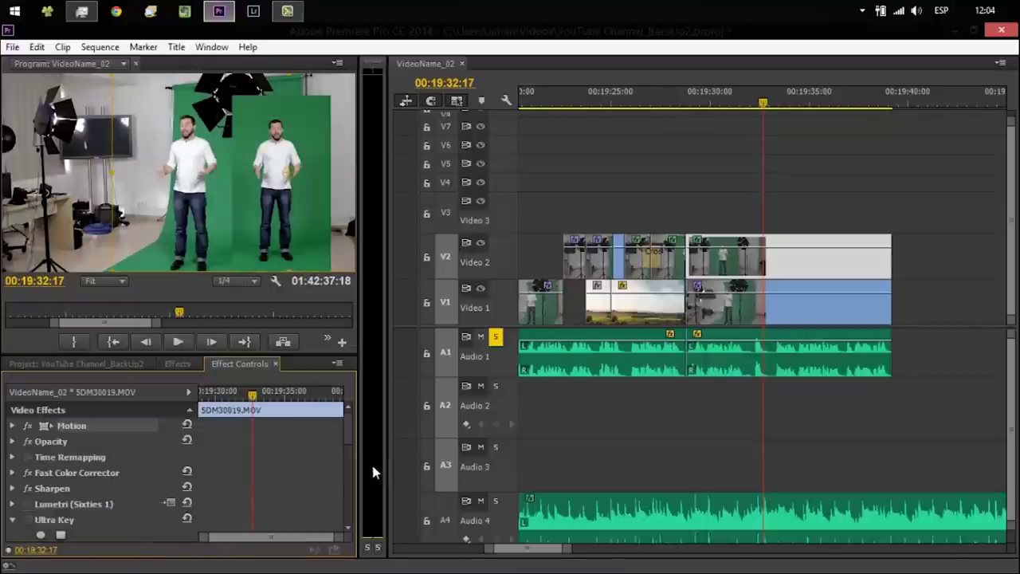
{"action": "scroll", "coordinate": [348, 444], "scroll_direction": "down", "scroll_amount": 1}
{"action": "scroll", "coordinate": [348, 446], "scroll_direction": "down", "scroll_amount": 4}
{"action": "scroll", "coordinate": [349, 450], "scroll_direction": "up", "scroll_amount": 2}
{"action": "left_click", "coordinate": [12, 452]}
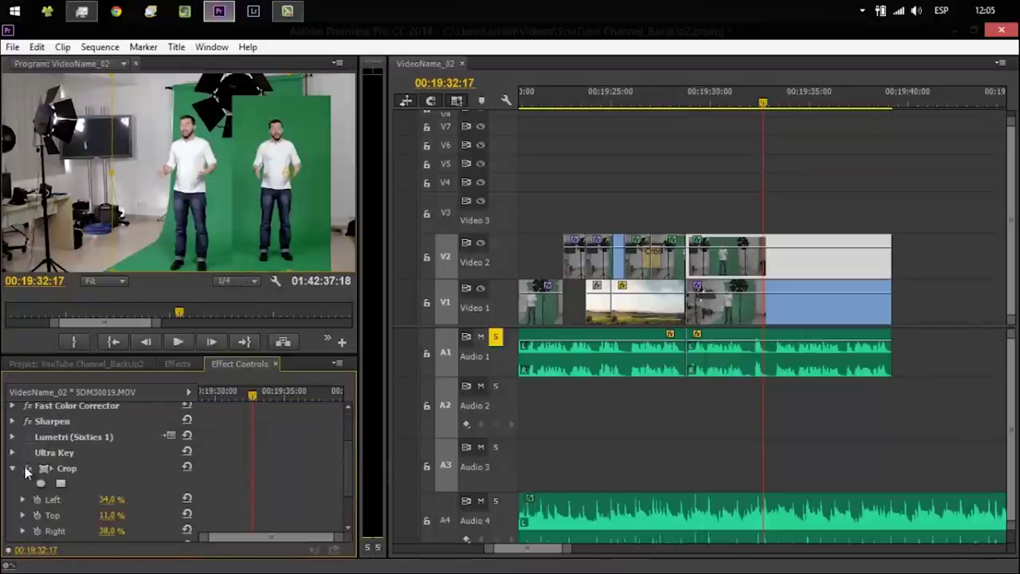
{"action": "left_click", "coordinate": [27, 469]}
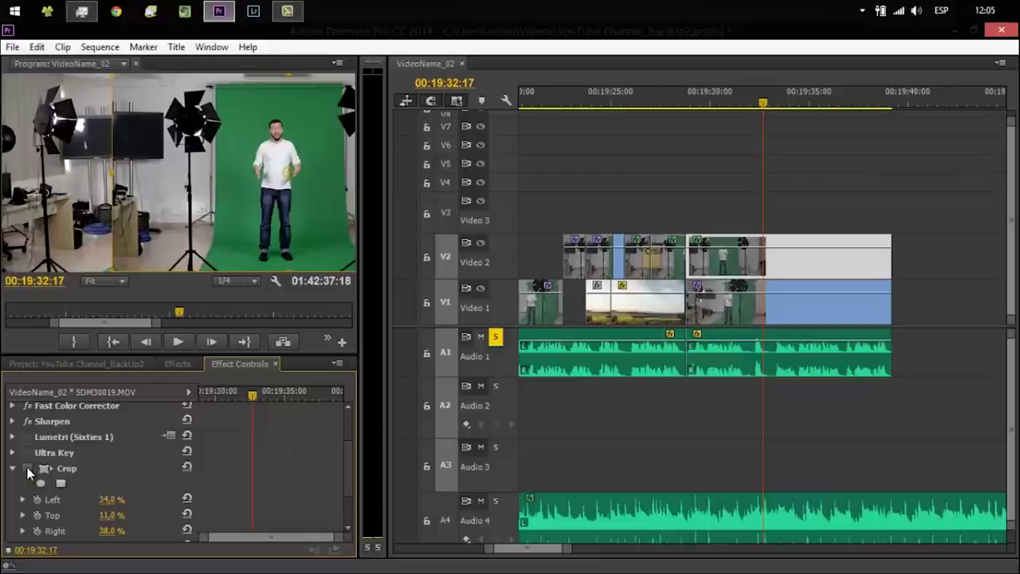
{"action": "left_click", "coordinate": [27, 470]}
{"action": "left_click", "coordinate": [27, 452]}
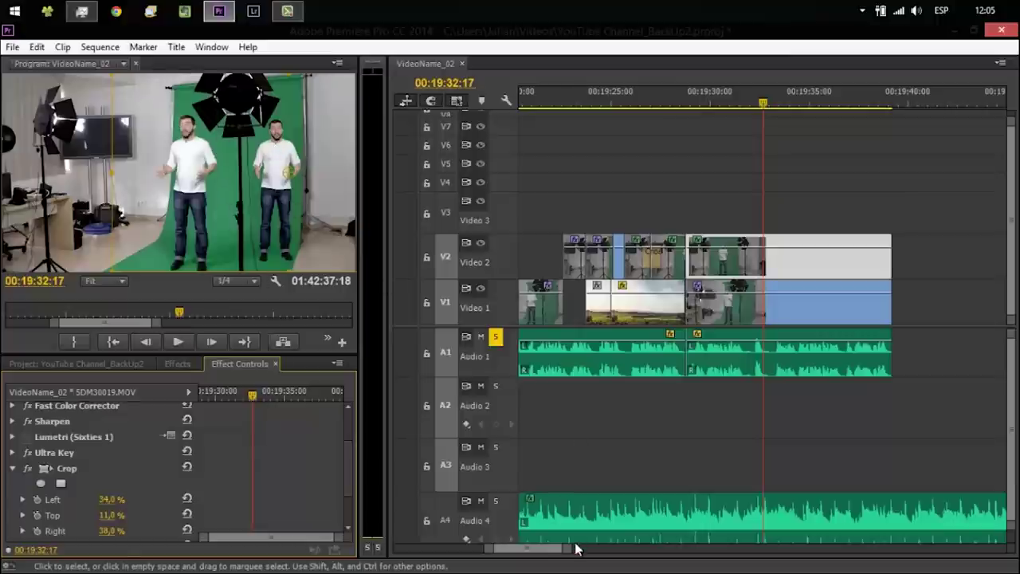
Step: Return to the mountain composite section near 00:22:00:00 in the sequence
{"action": "scroll", "coordinate": [576, 550], "scroll_direction": "down", "scroll_amount": 6}
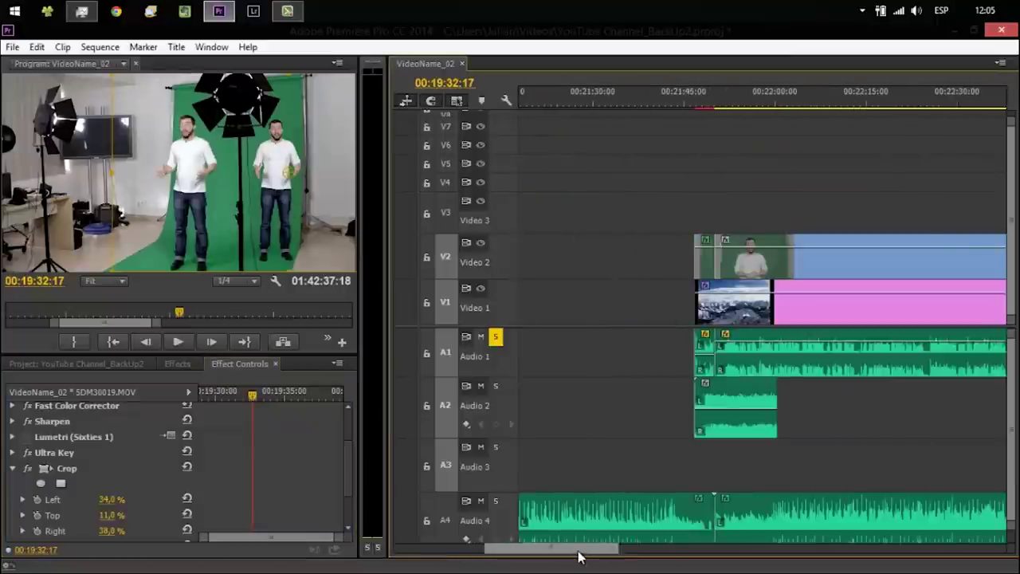
{"action": "scroll", "coordinate": [579, 556], "scroll_direction": "up", "scroll_amount": 3}
{"action": "scroll", "coordinate": [608, 549], "scroll_direction": "up", "scroll_amount": 3}
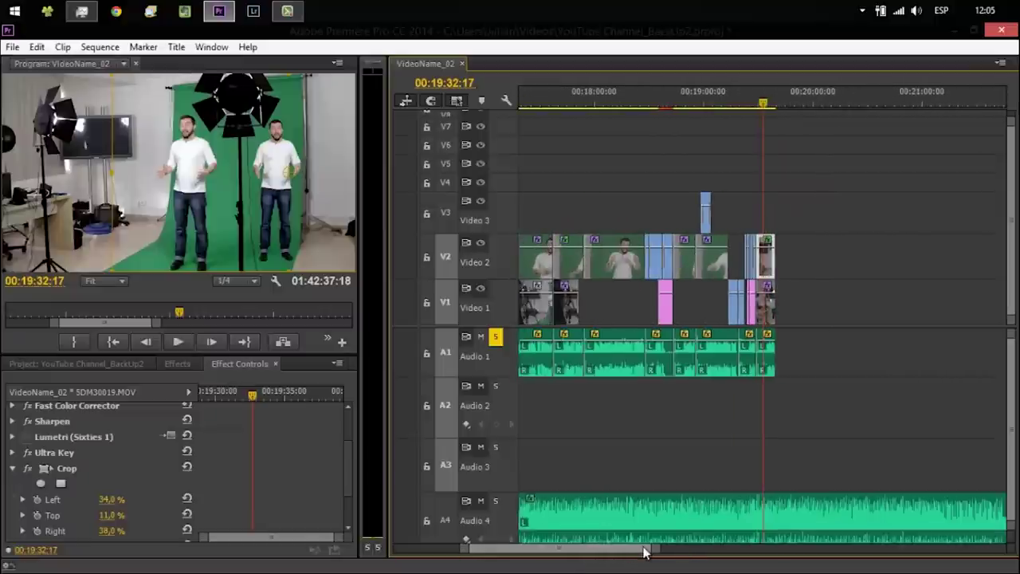
{"action": "scroll", "coordinate": [629, 552], "scroll_direction": "down", "scroll_amount": 2}
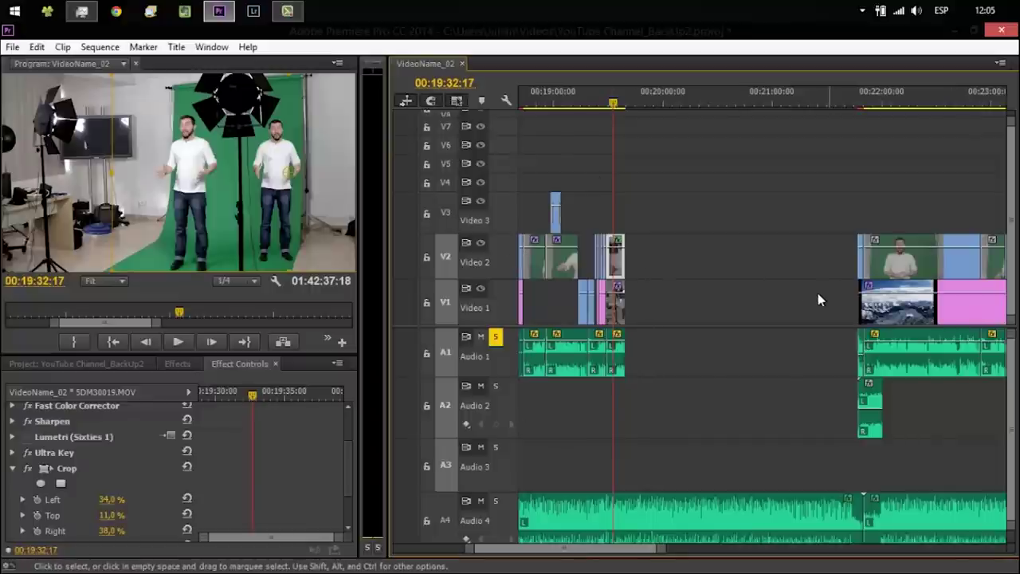
{"action": "left_click_drag", "start_coordinate": [644, 552], "coordinate": [649, 554]}
{"action": "scroll", "coordinate": [649, 554], "scroll_direction": "down", "scroll_amount": 3}
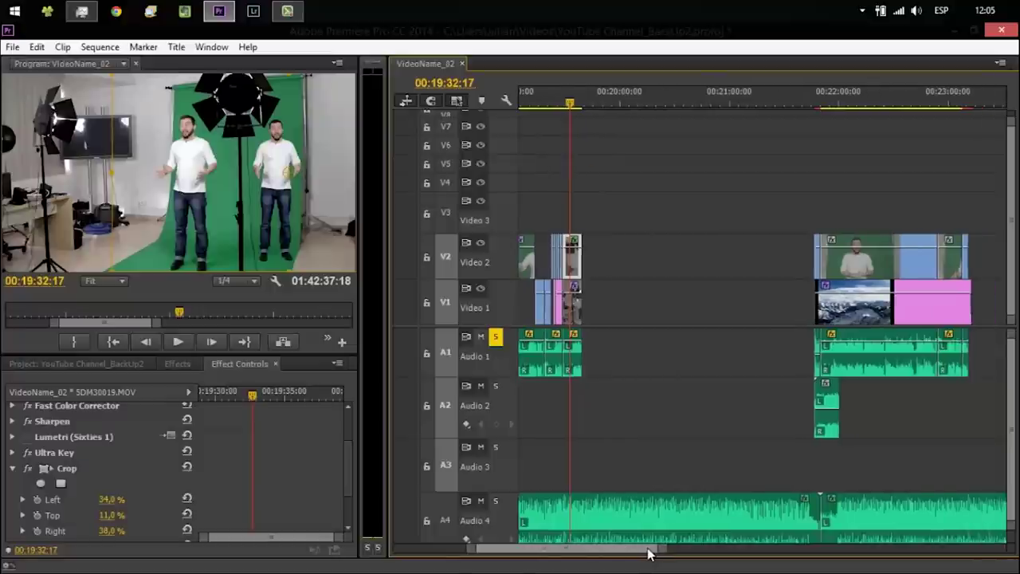